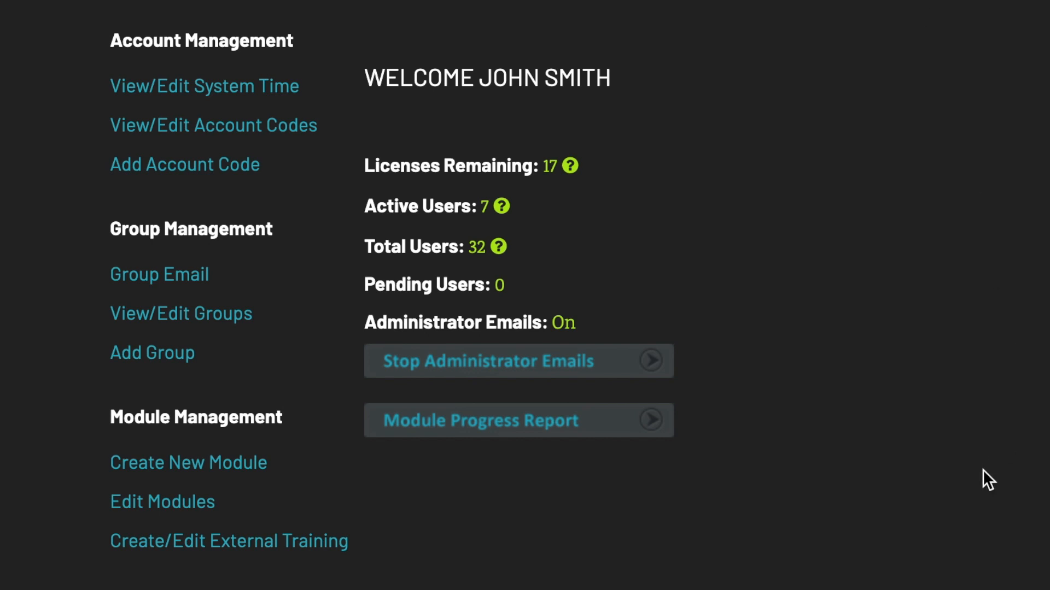
Stop administrator e-mails from the Admin Home page.
{"action": "left_click", "coordinate": [603, 365]}
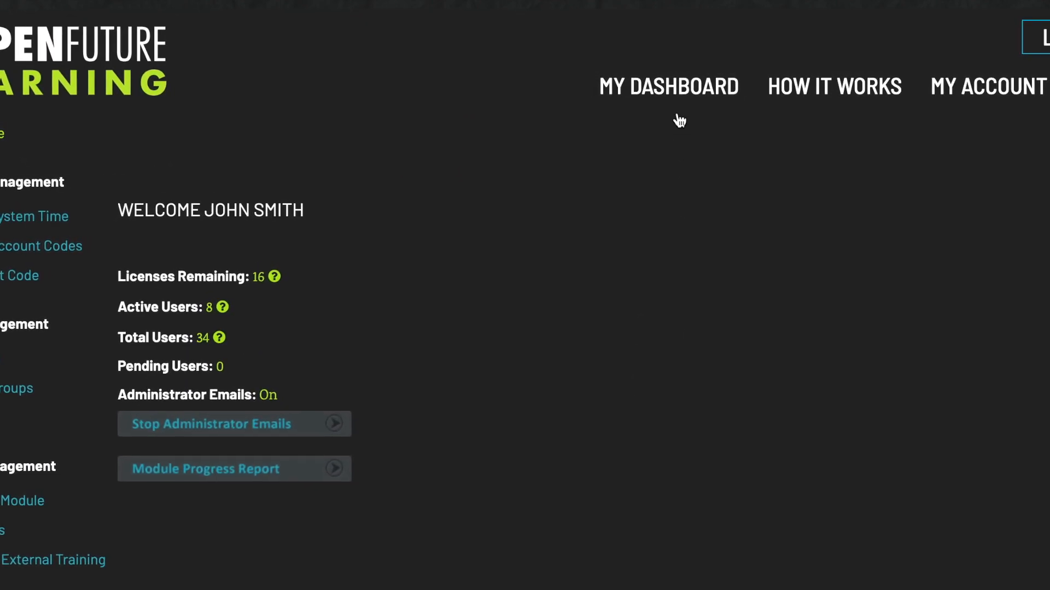
Browse the learning module categories from My Dashboard, then sign back in with the password.
{"action": "left_click", "coordinate": [686, 88]}
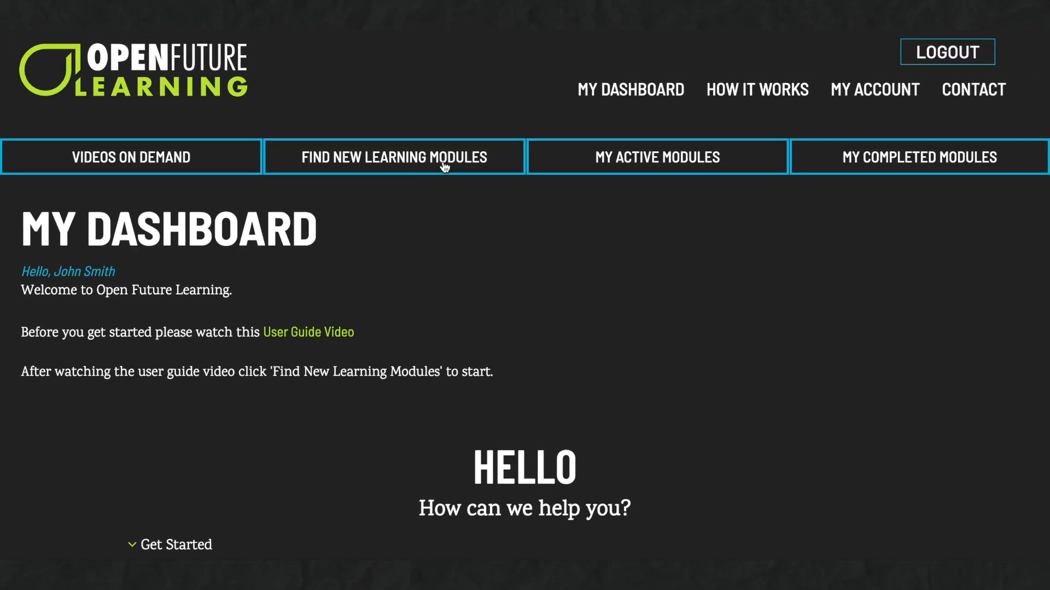
{"action": "left_click", "coordinate": [445, 167]}
{"action": "scroll", "coordinate": [534, 283], "scroll_direction": "down", "scroll_amount": 3}
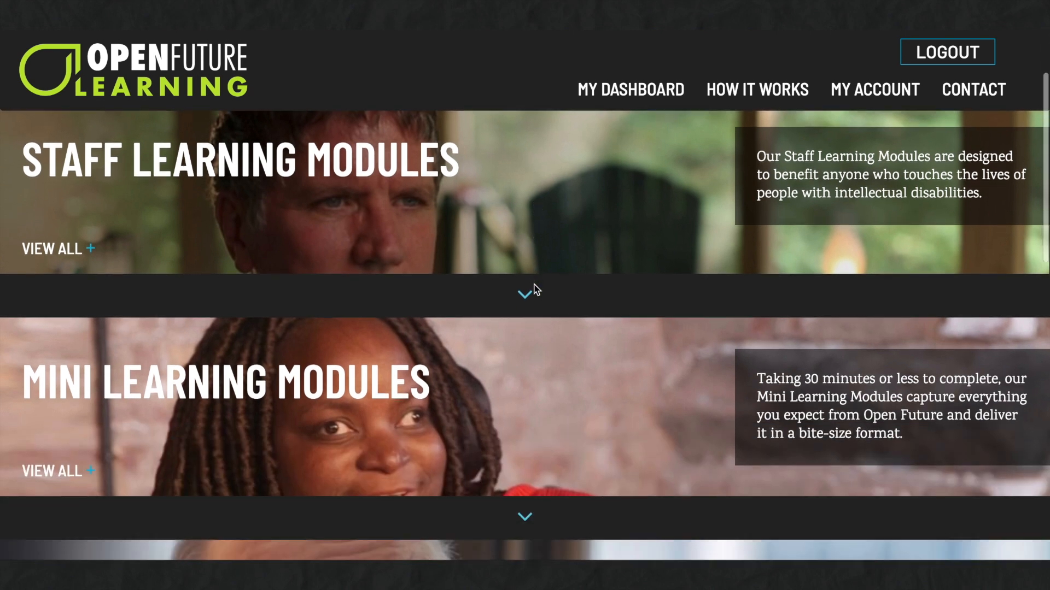
{"action": "scroll", "coordinate": [534, 283], "scroll_direction": "down", "scroll_amount": 5}
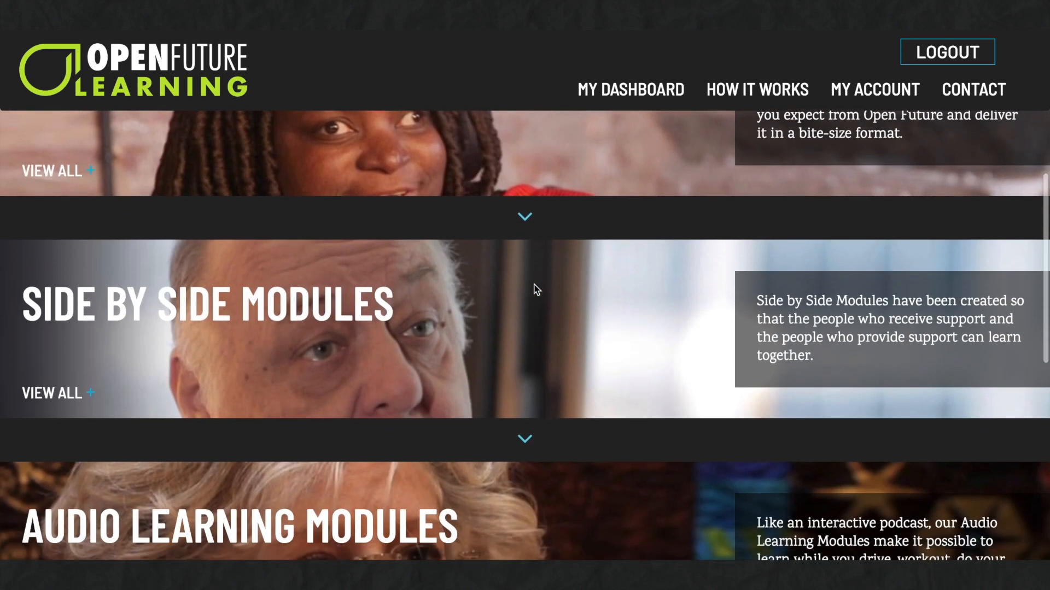
{"action": "scroll", "coordinate": [535, 288], "scroll_direction": "down", "scroll_amount": 3}
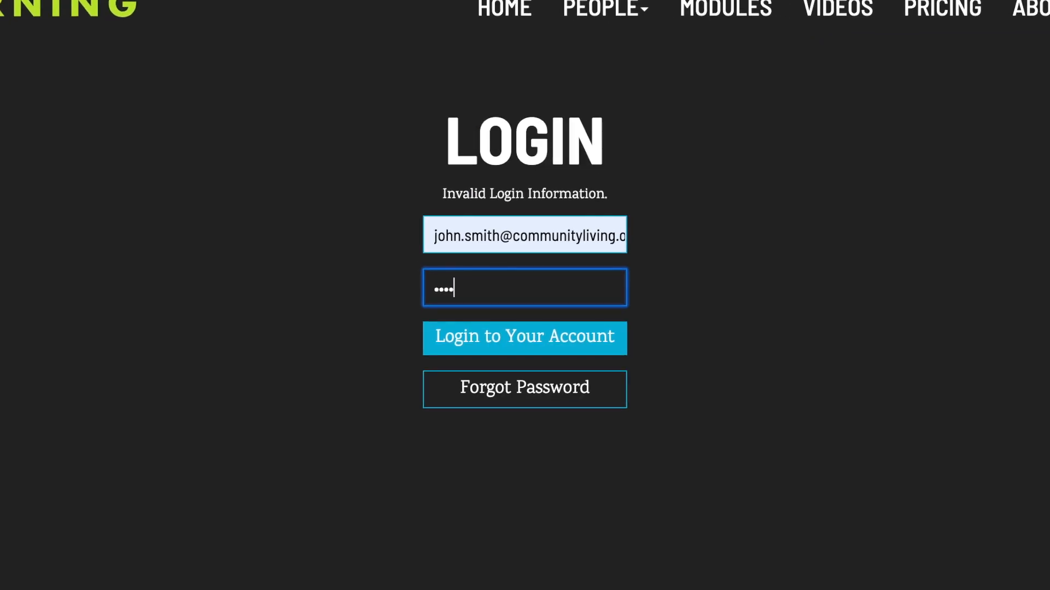
{"action": "type", "text": "••••"}
{"action": "key", "text": "Return"}
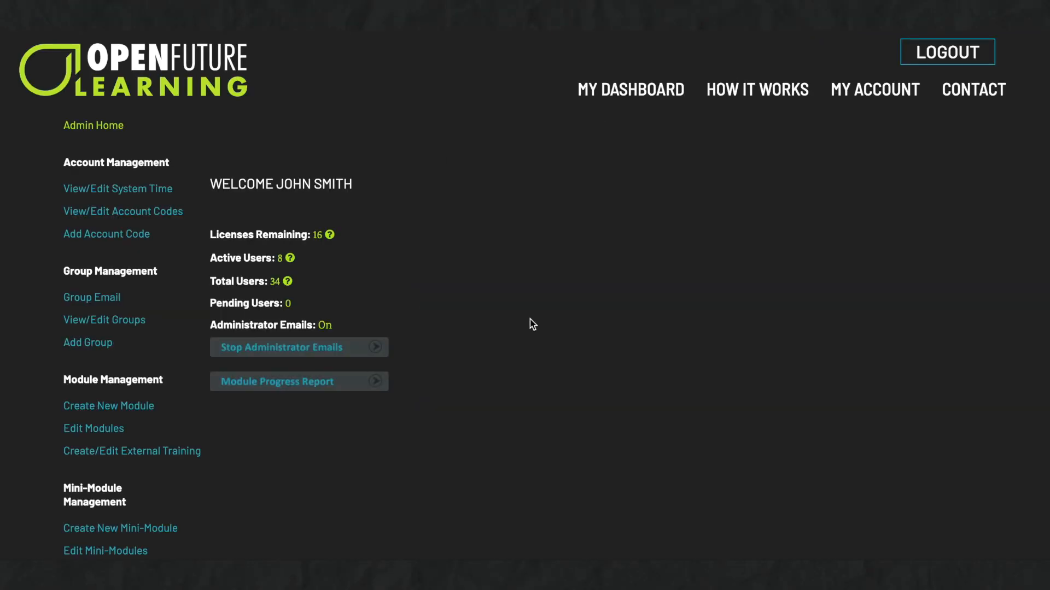
Visit the How It Works, My Account and Contact pages from the top navigation.
{"action": "left_click", "coordinate": [747, 101]}
{"action": "left_click", "coordinate": [869, 95]}
{"action": "left_click", "coordinate": [969, 95]}
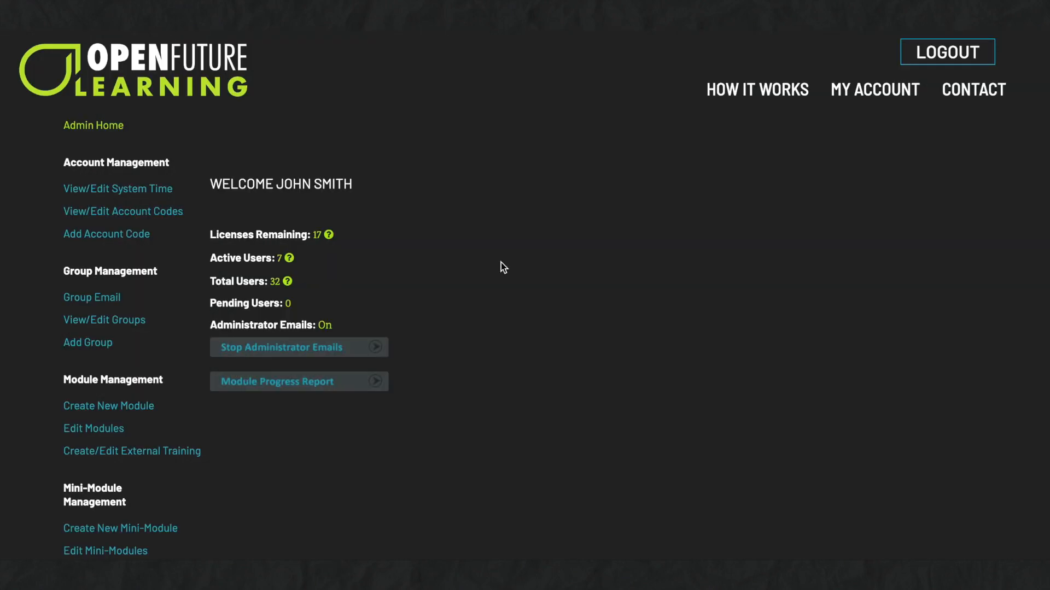
Open the Add User form under User Management and enter the new user's e-mail address.
{"action": "scroll", "coordinate": [500, 263], "scroll_direction": "down", "scroll_amount": 5}
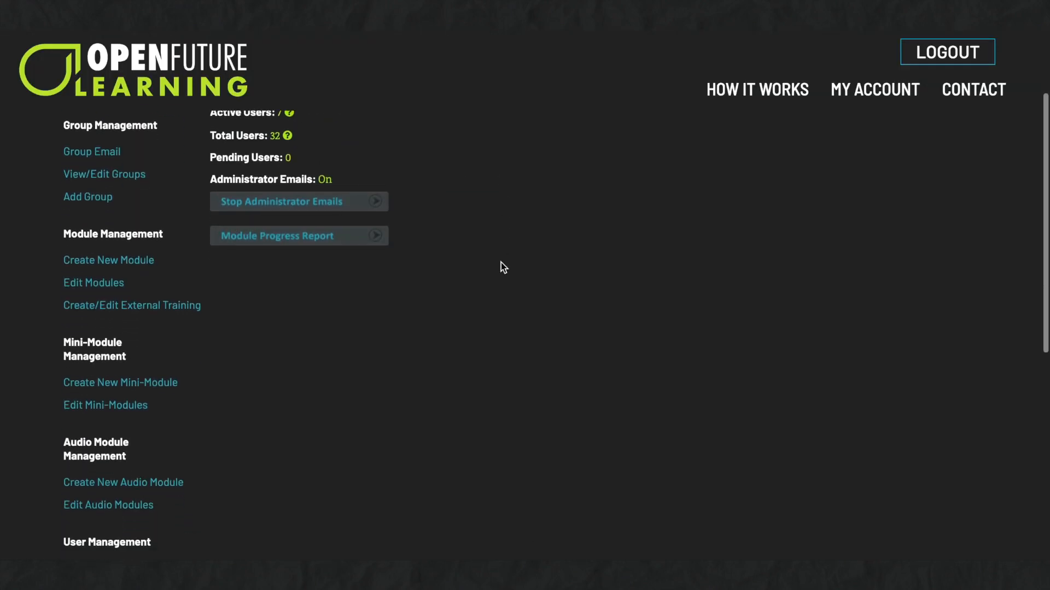
{"action": "scroll", "coordinate": [522, 247], "scroll_direction": "down", "scroll_amount": 3}
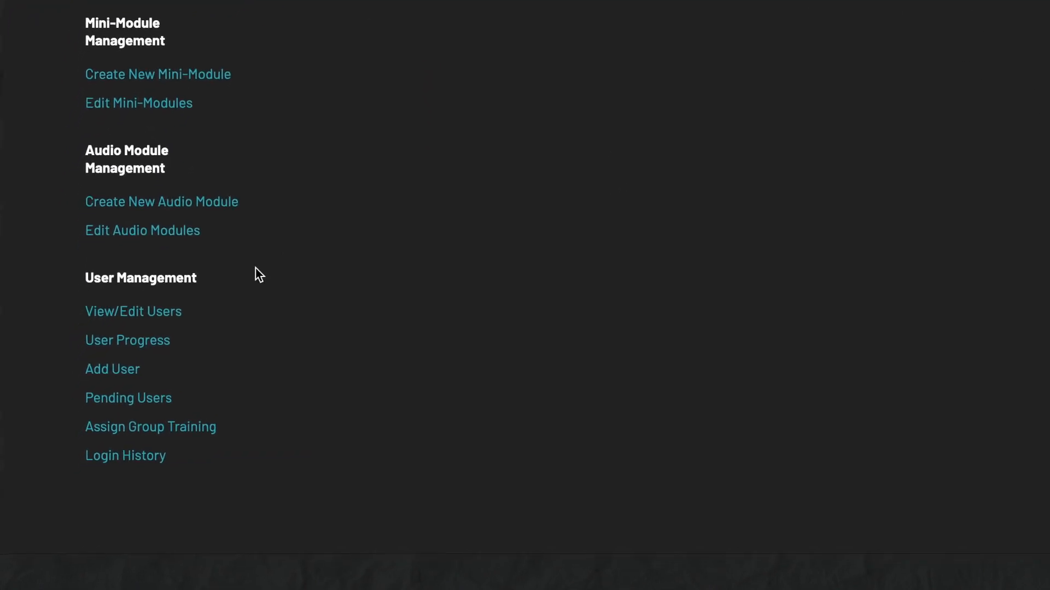
{"action": "left_click", "coordinate": [118, 360]}
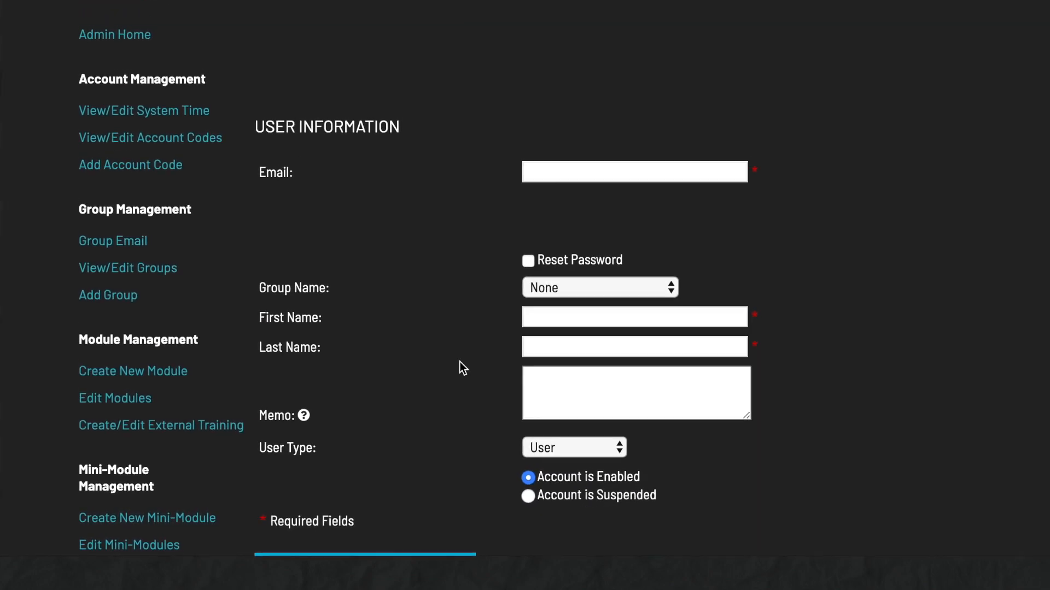
{"action": "left_click", "coordinate": [560, 184]}
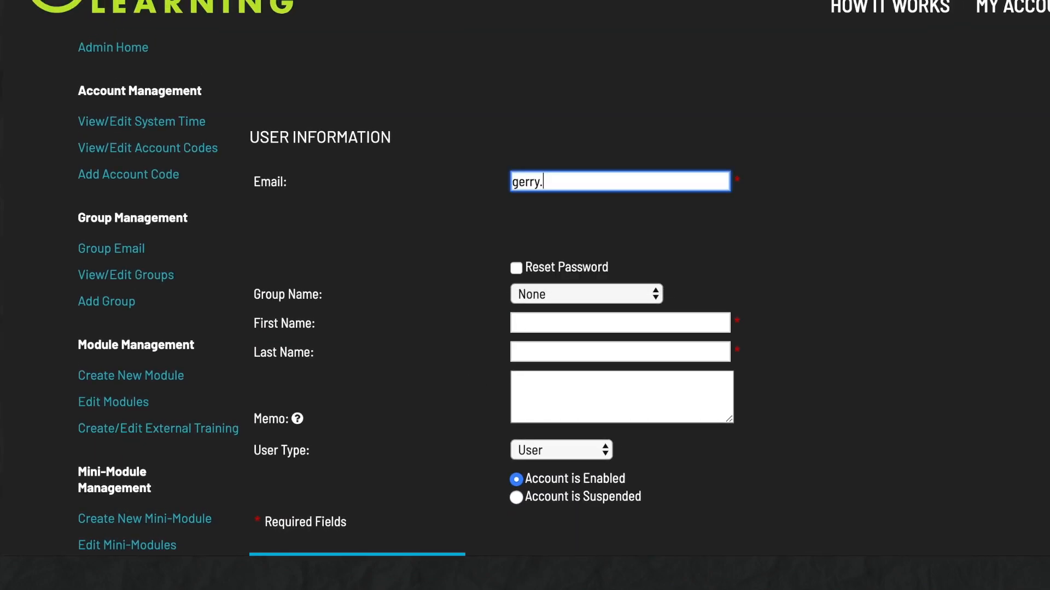
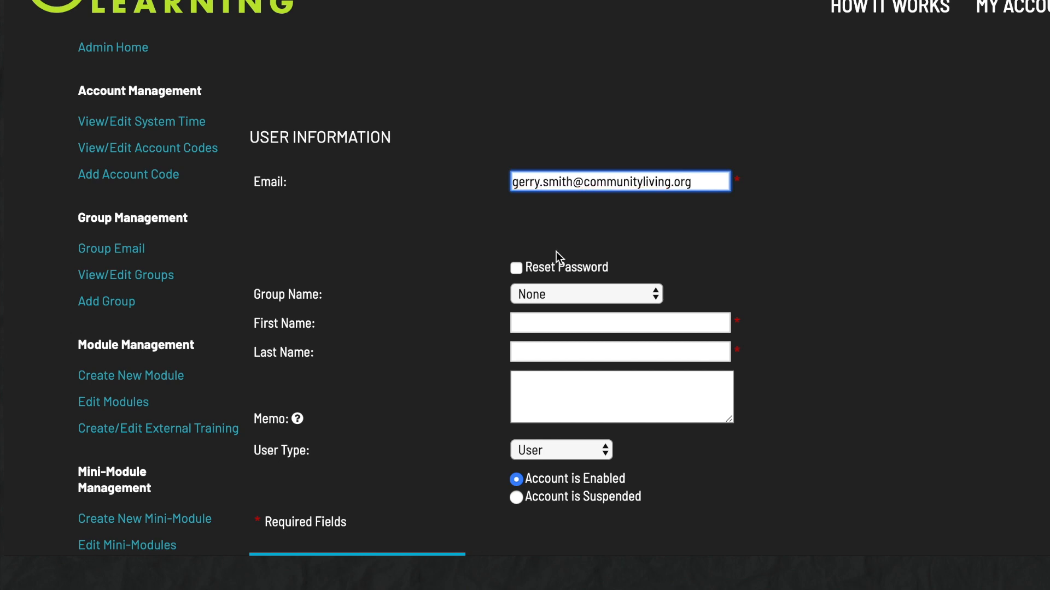
Put the user in the Day Services group and fill in their first and last name.
{"action": "left_click", "coordinate": [565, 293]}
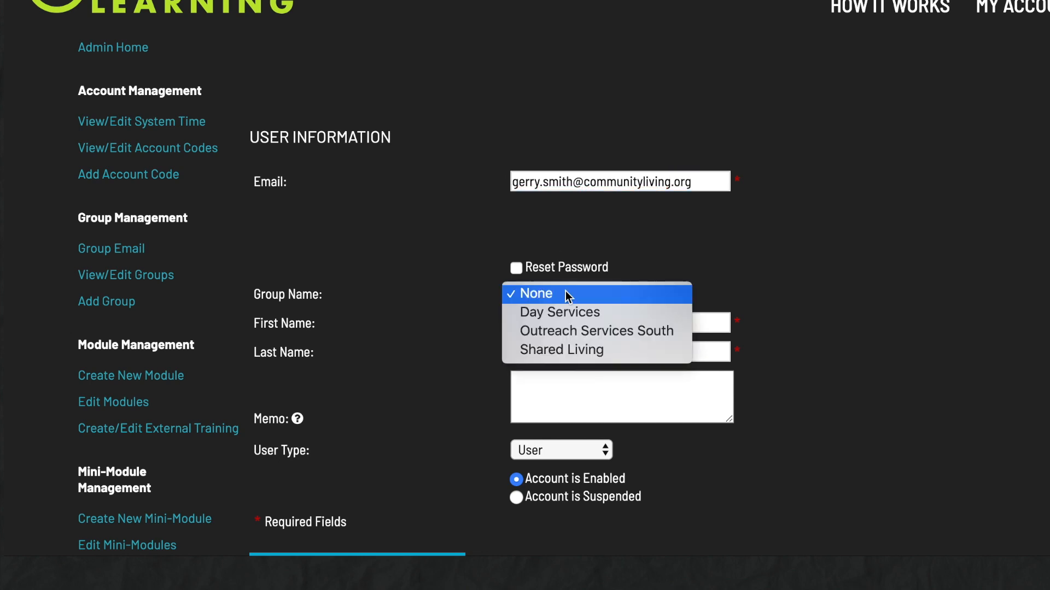
{"action": "left_click", "coordinate": [564, 313]}
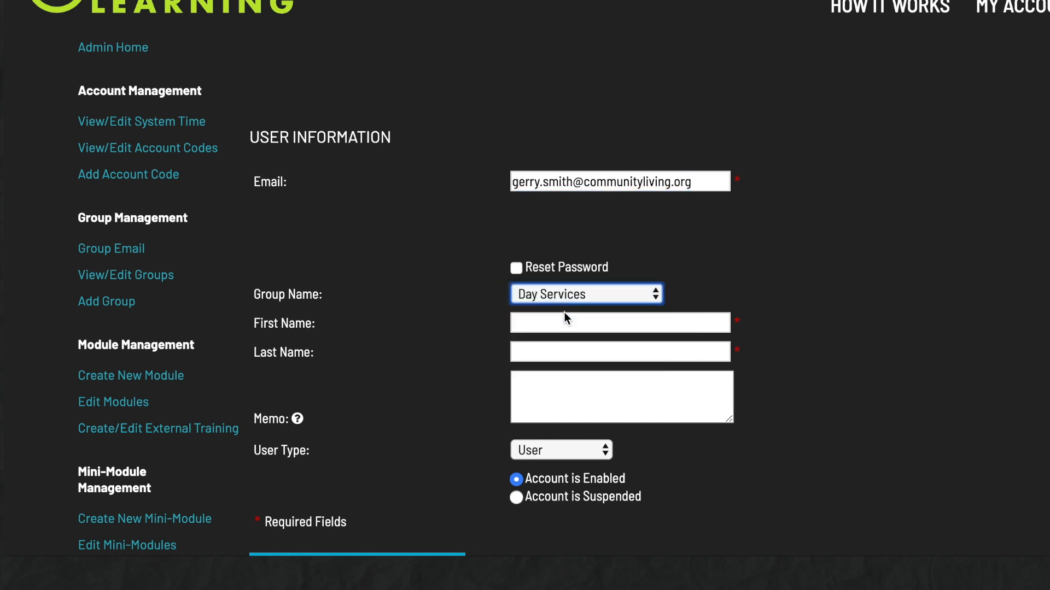
{"action": "left_click", "coordinate": [529, 323]}
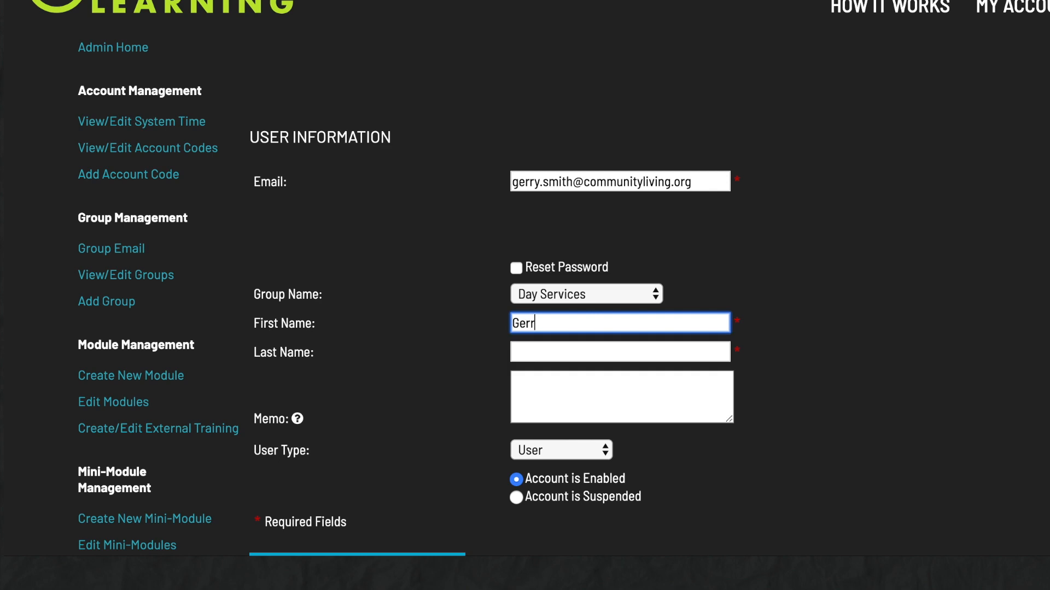
{"action": "key", "text": "Tab"}
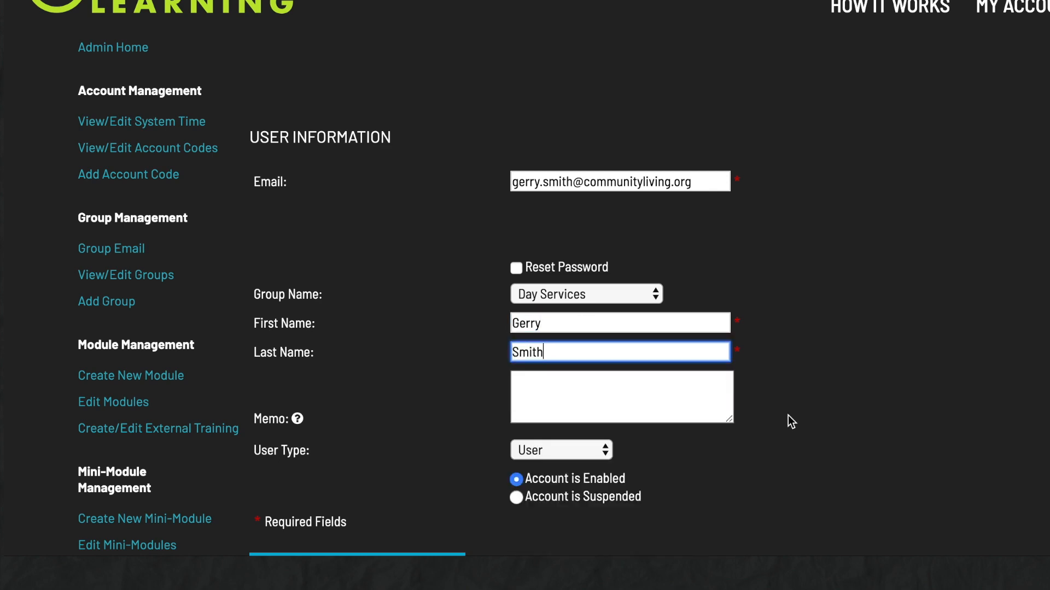
{"action": "scroll", "coordinate": [790, 421], "scroll_direction": "down", "scroll_amount": 2}
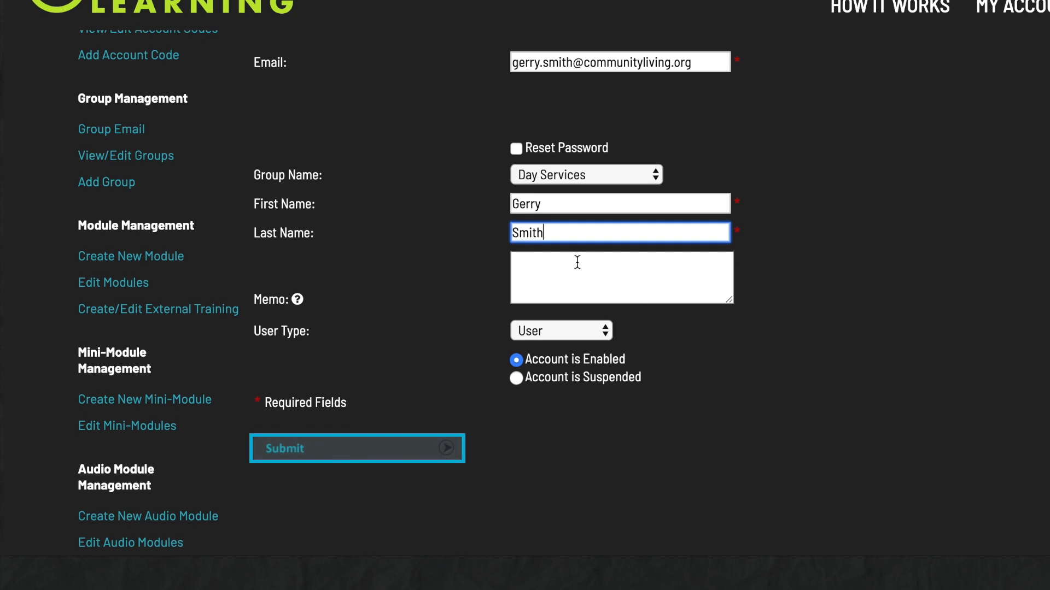
Add the memo 'Access until March only.', keep user type User, and submit the new user.
{"action": "left_click", "coordinate": [577, 263]}
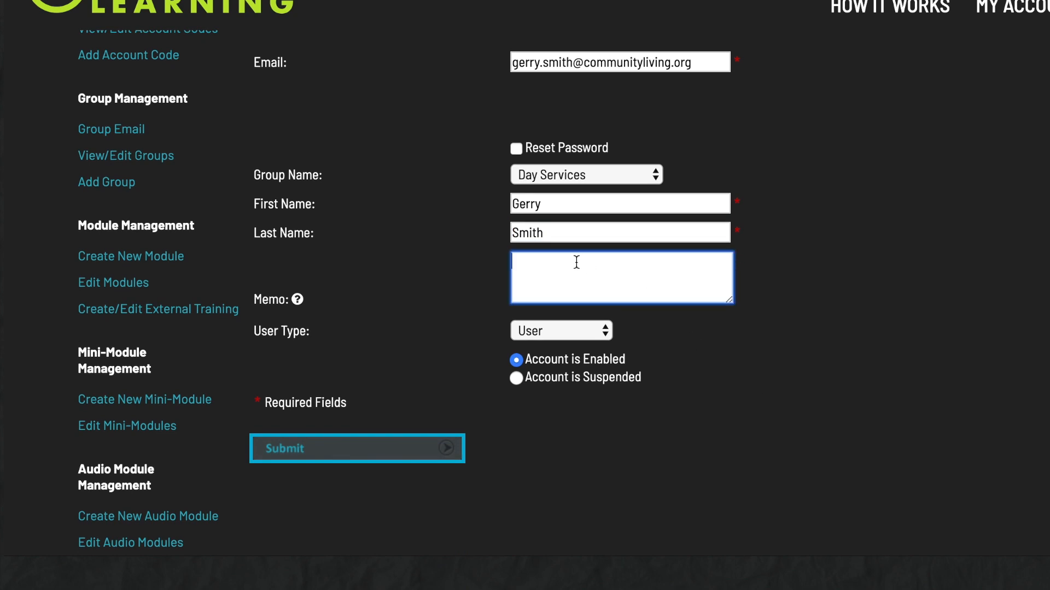
{"action": "type", "text": "Access until March only."}
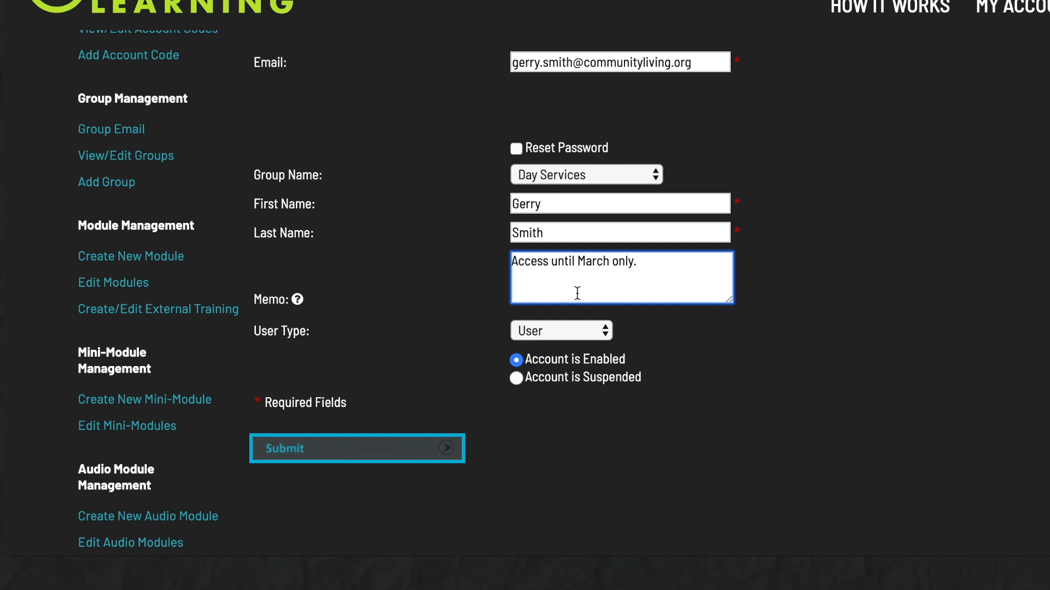
{"action": "left_click", "coordinate": [572, 331]}
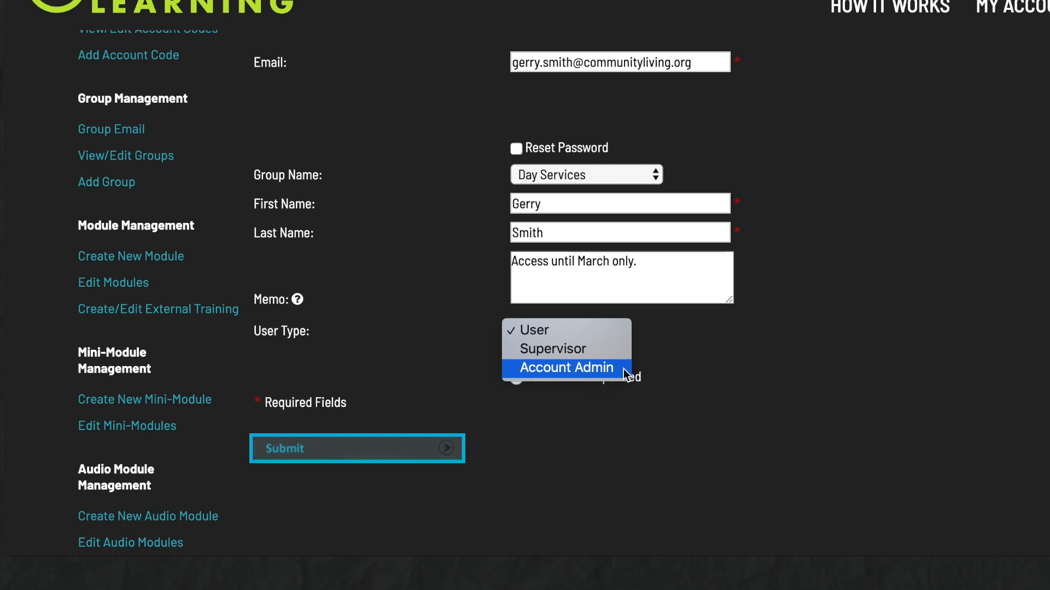
{"action": "left_click", "coordinate": [607, 432]}
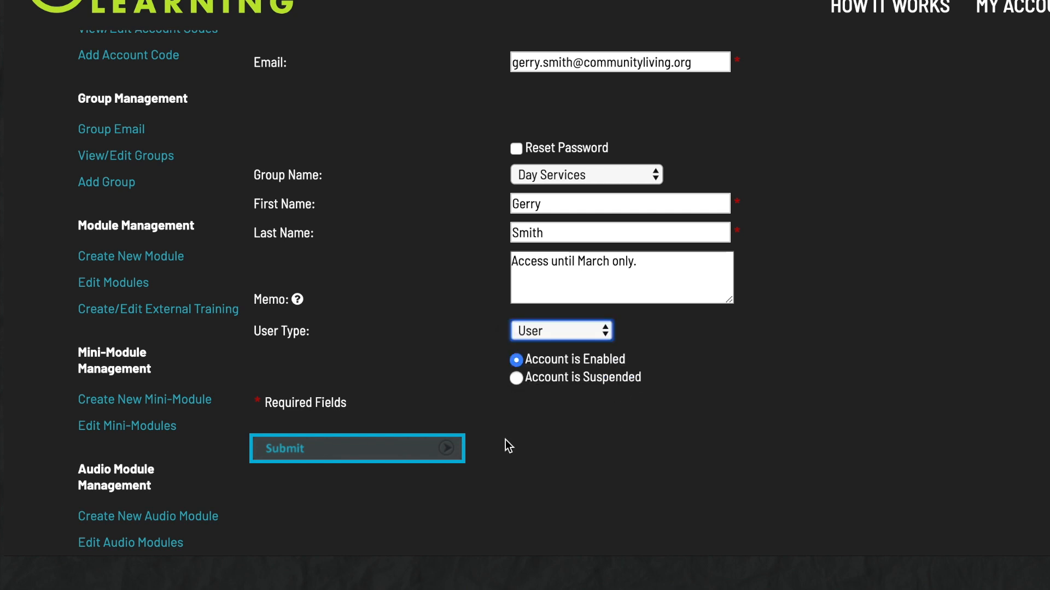
{"action": "left_click", "coordinate": [392, 456]}
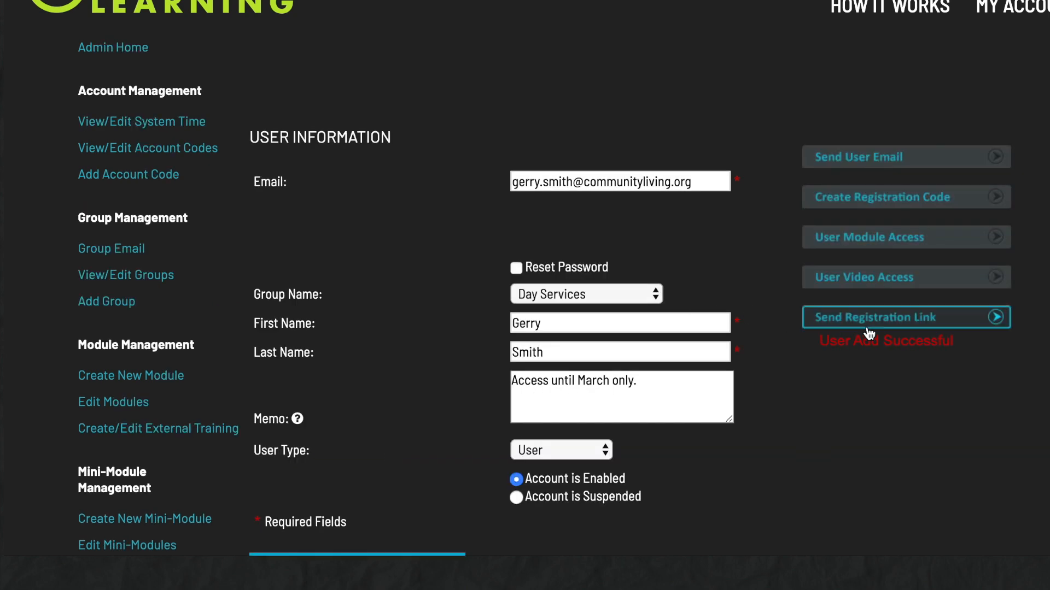
Send the registration link with the message 'Here is your online learning account that we spoke with spoke about.'.
{"action": "left_click", "coordinate": [917, 326]}
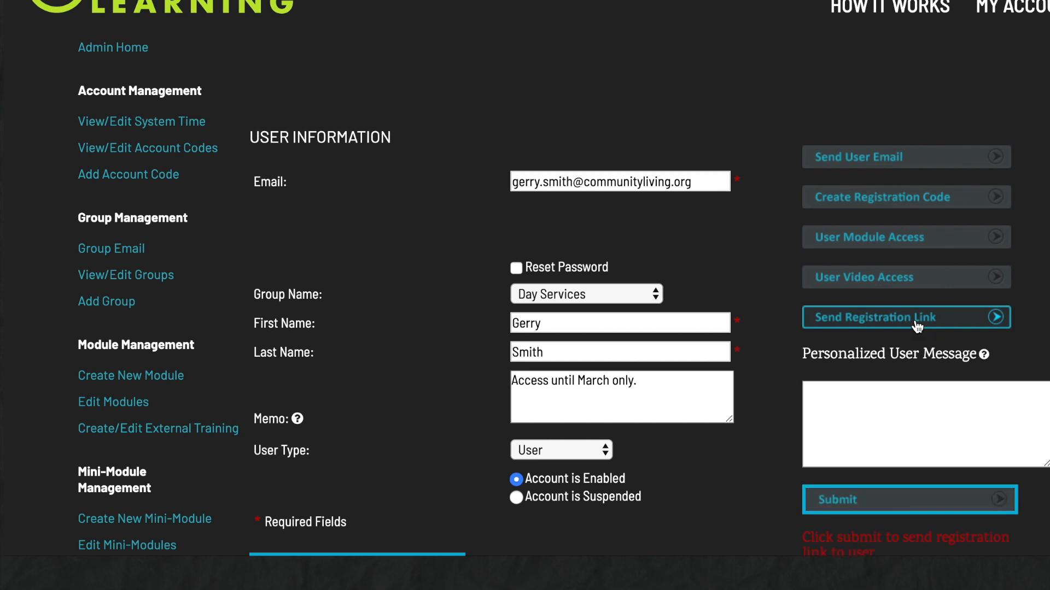
{"action": "scroll", "coordinate": [878, 375], "scroll_direction": "down", "scroll_amount": 3}
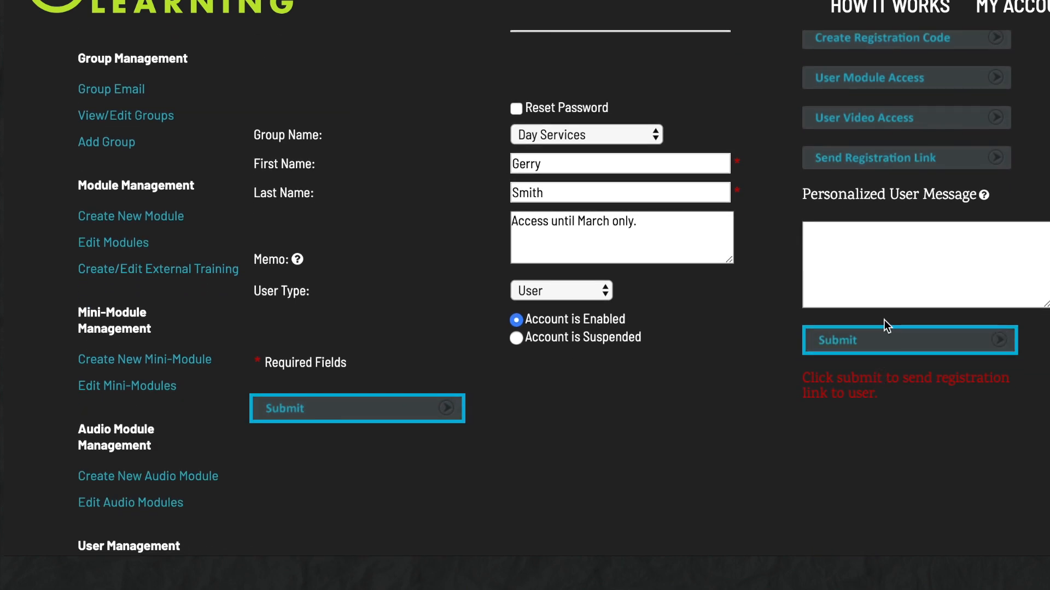
{"action": "left_click", "coordinate": [839, 237]}
{"action": "type", "text": "Here is your online l"}
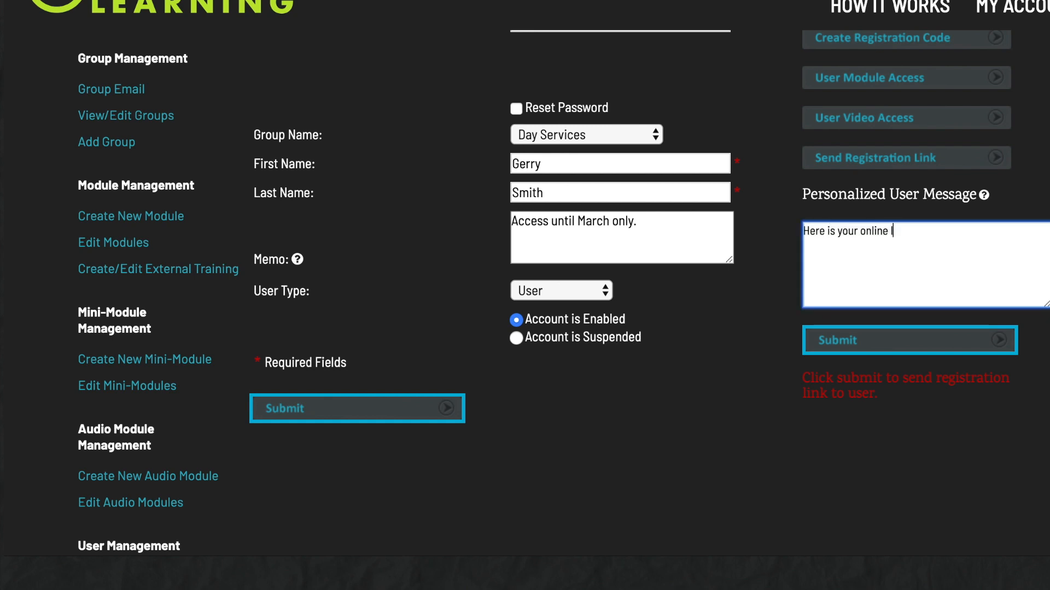
{"action": "type", "text": "earning account that "}
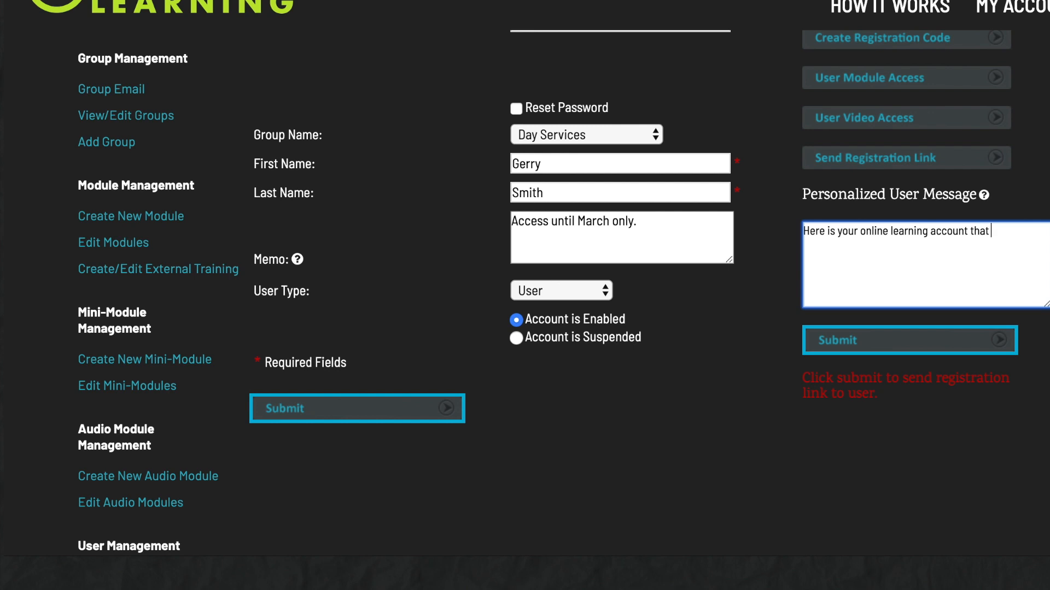
{"action": "type", "text": "we spoke with spoke about."}
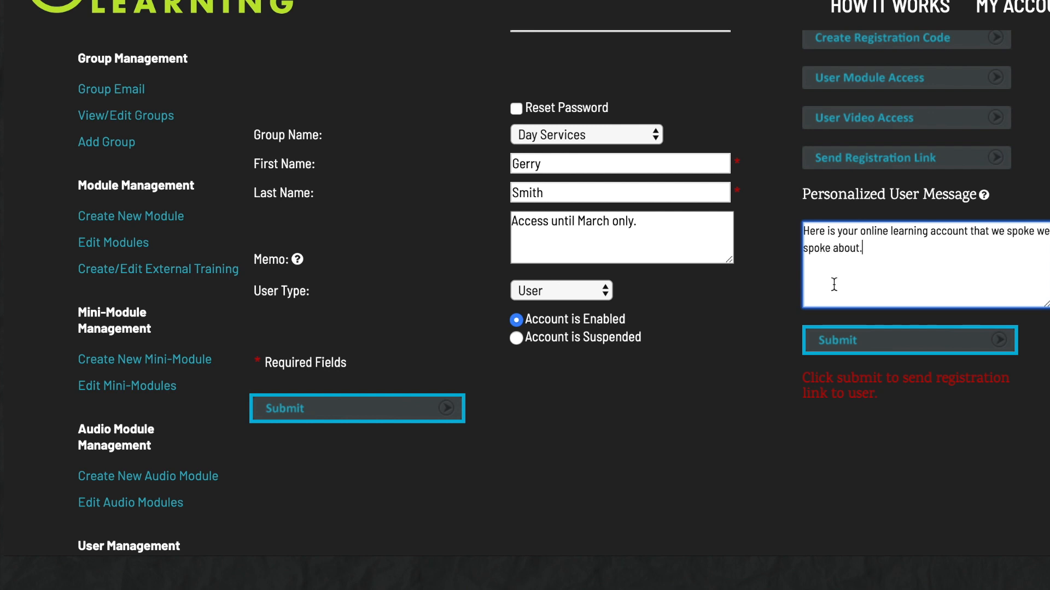
{"action": "left_click", "coordinate": [853, 340]}
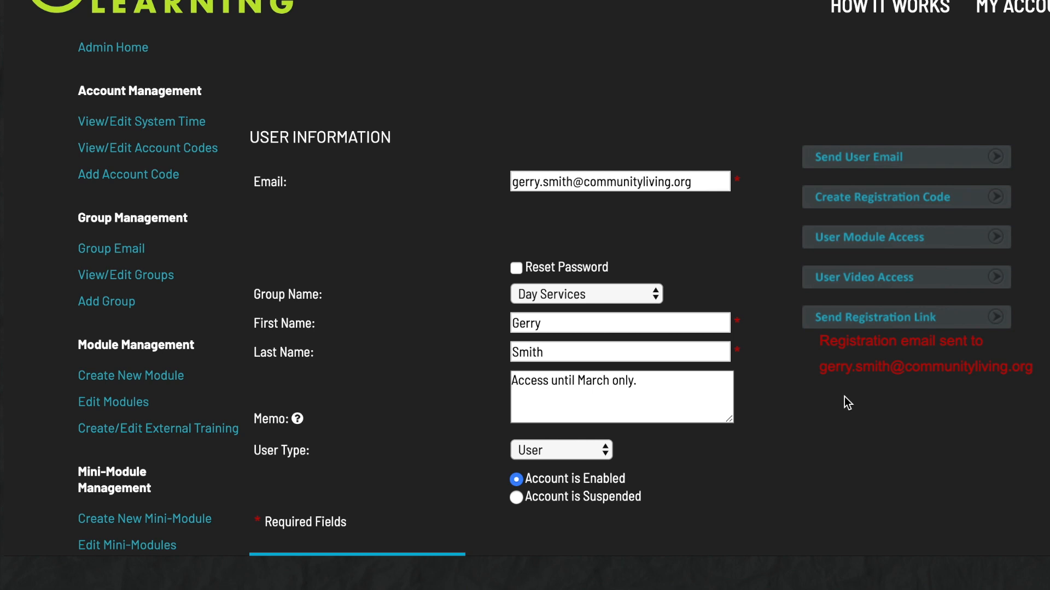
Generate the user's registration link and copy the full URL.
{"action": "left_click", "coordinate": [911, 205]}
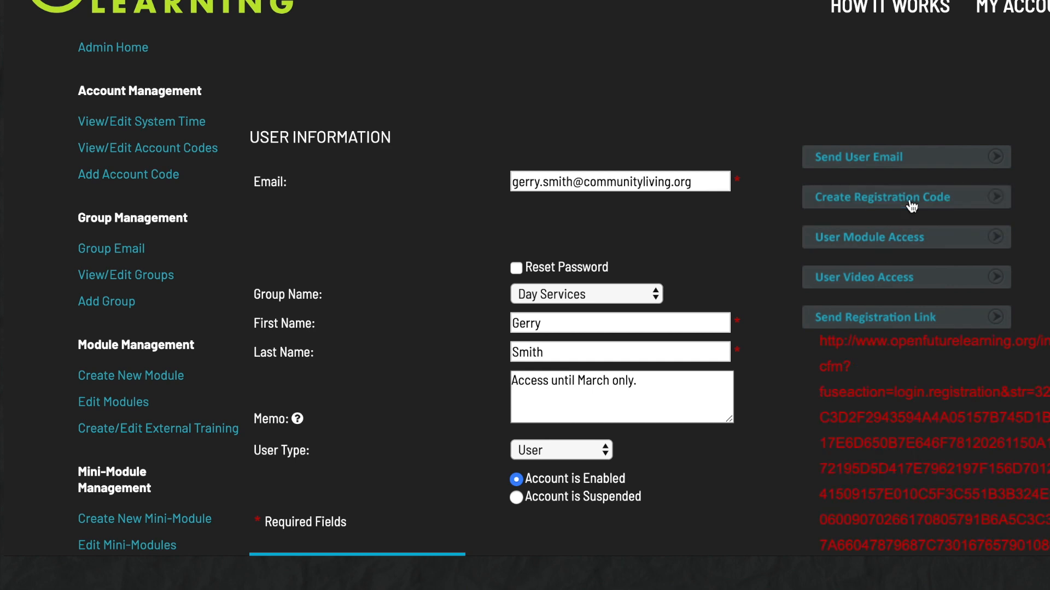
{"action": "scroll", "coordinate": [891, 304], "scroll_direction": "down", "scroll_amount": 4}
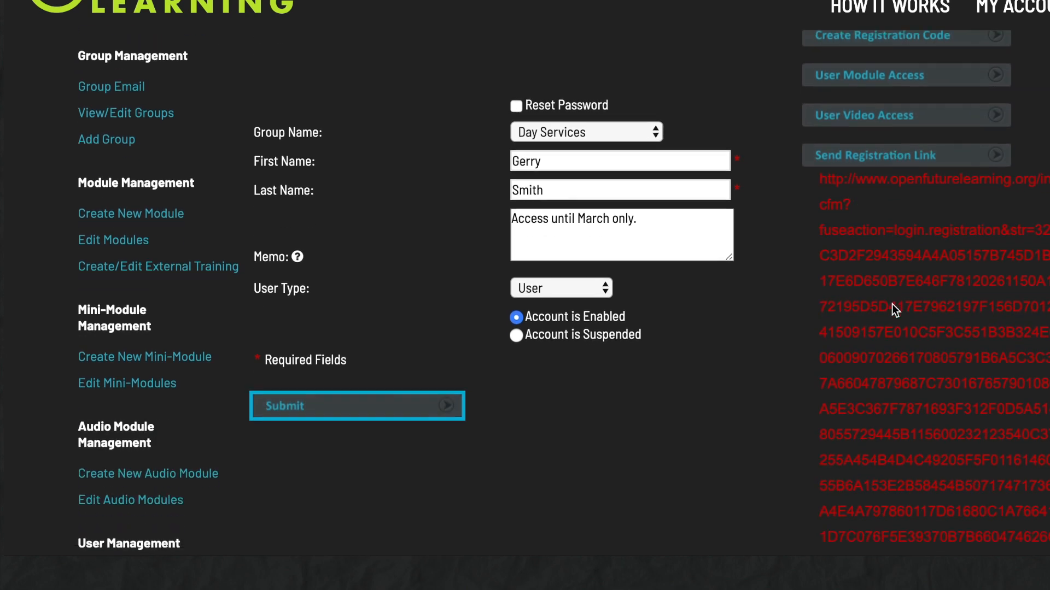
{"action": "left_click_drag", "start_coordinate": [820, 118], "coordinate": [856, 480]}
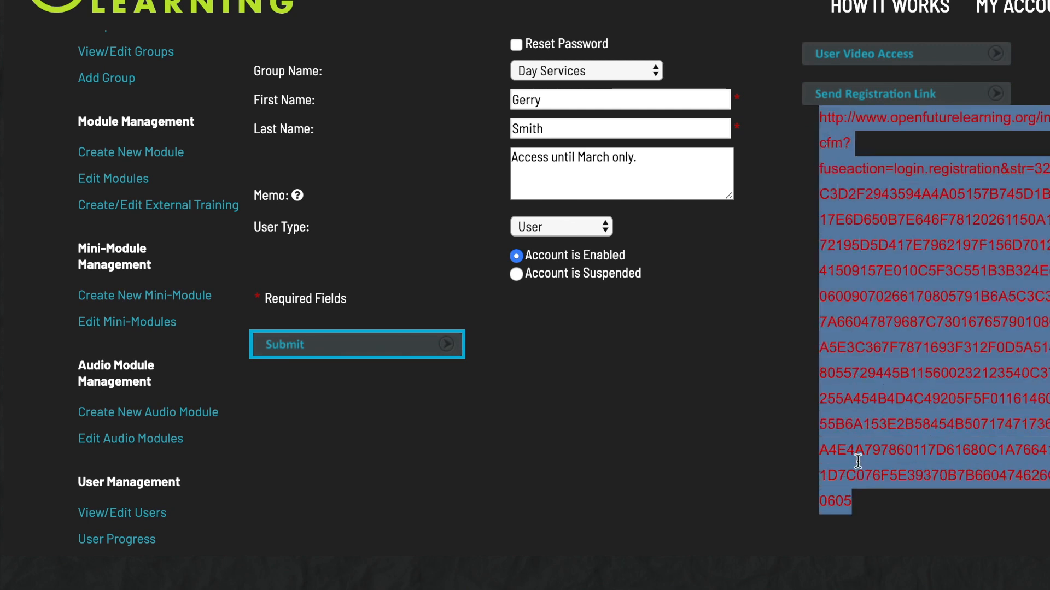
{"action": "right_click", "coordinate": [895, 287]}
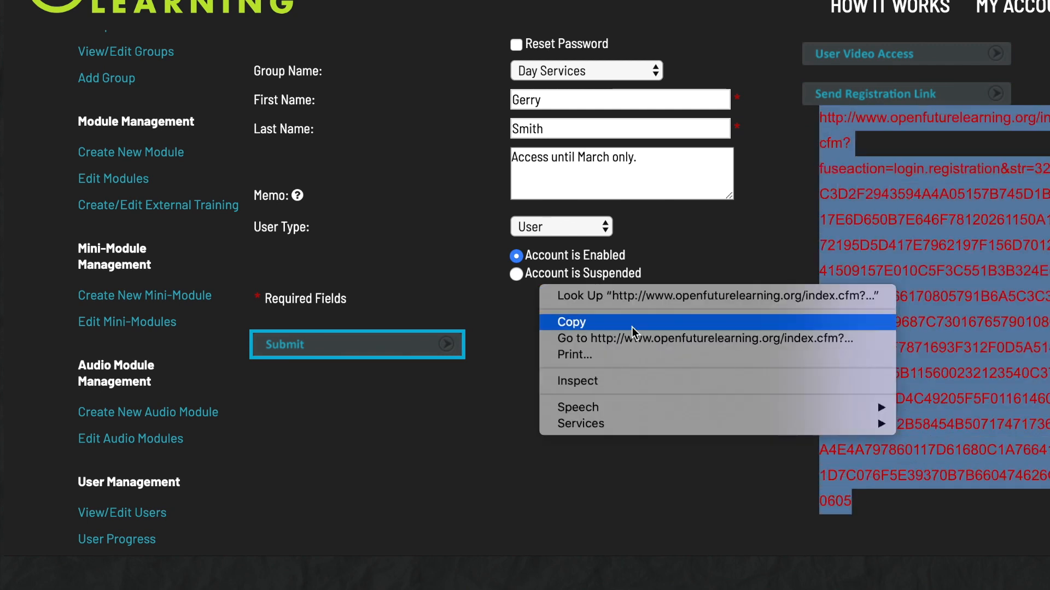
{"action": "left_click", "coordinate": [618, 321]}
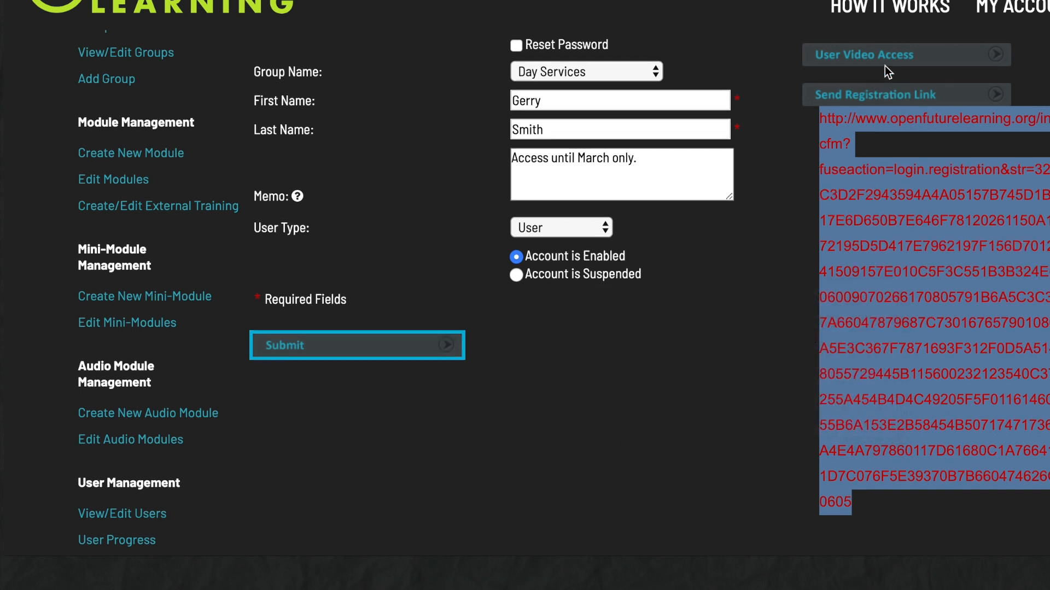
Start an e-mail to the user with the subject 'About your modules'.
{"action": "scroll", "coordinate": [885, 65], "scroll_direction": "up", "scroll_amount": 5}
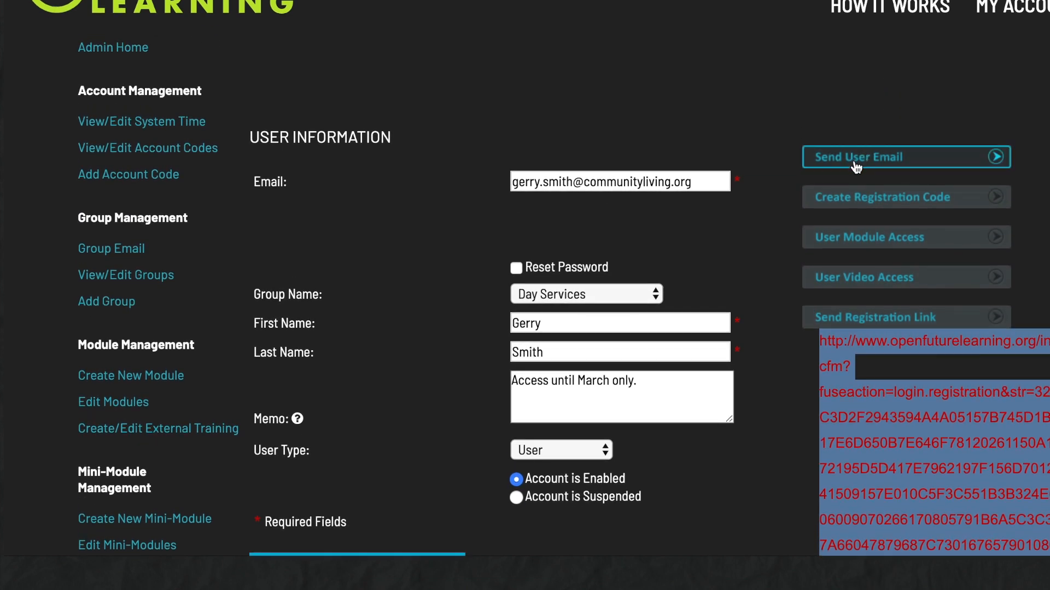
{"action": "left_click", "coordinate": [856, 159]}
{"action": "left_click", "coordinate": [558, 218]}
{"action": "type", "text": "About your modules"}
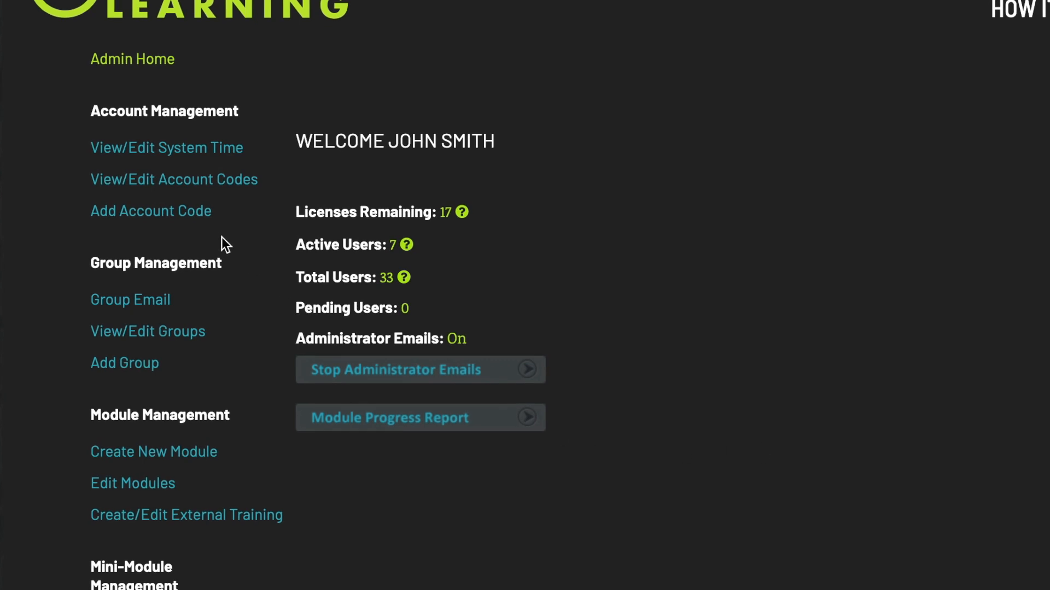
Create account code Residential_Services expiring 05.05.2027 and select its generated sign-up link.
{"action": "left_click", "coordinate": [198, 221]}
{"action": "left_click", "coordinate": [705, 220]}
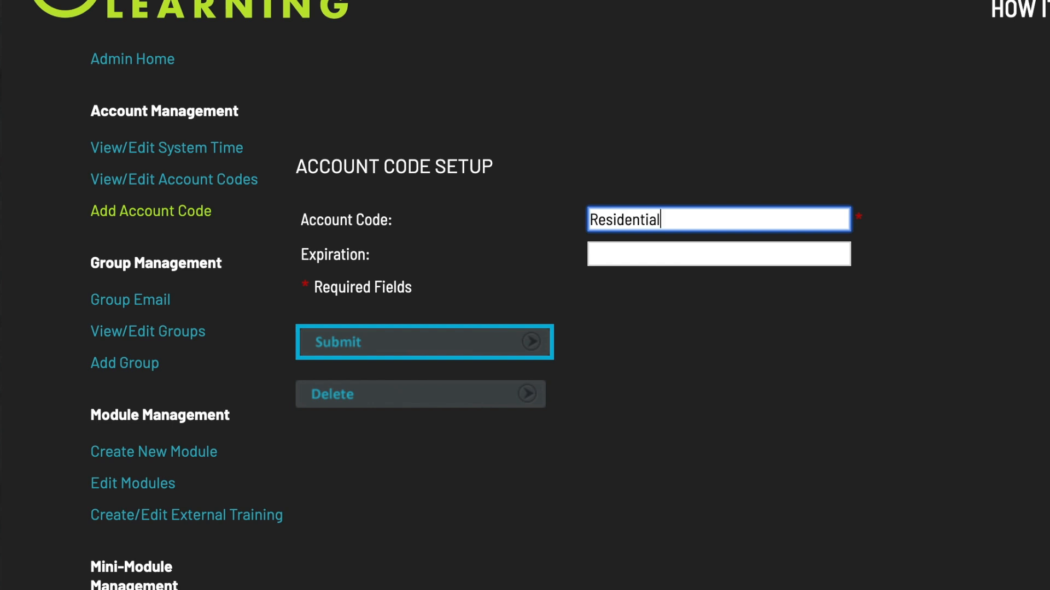
{"action": "key", "text": "Tab"}
{"action": "type", "text": "05.05.20"}
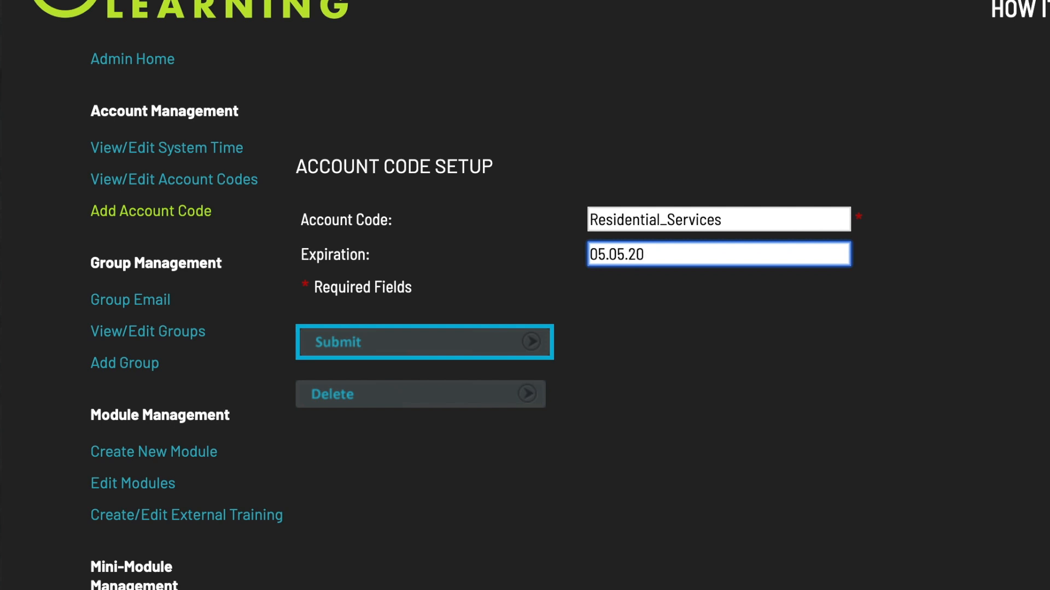
{"action": "type", "text": "27"}
{"action": "left_click", "coordinate": [514, 334]}
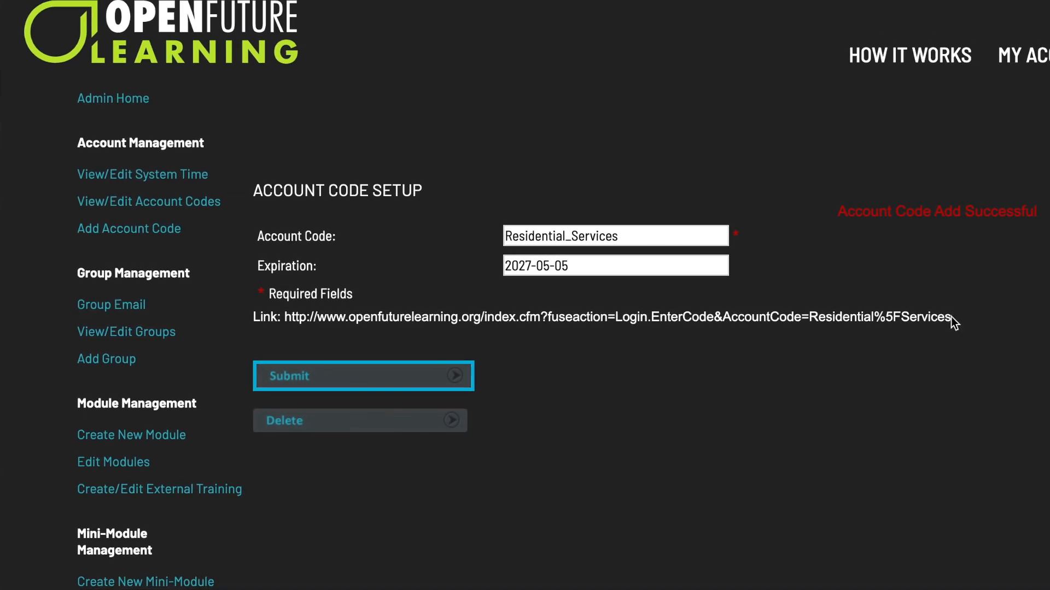
{"action": "left_click_drag", "start_coordinate": [952, 322], "coordinate": [284, 310]}
Copy the sign-up link and load it in a Chrome incognito window.
{"action": "right_click", "coordinate": [299, 314]}
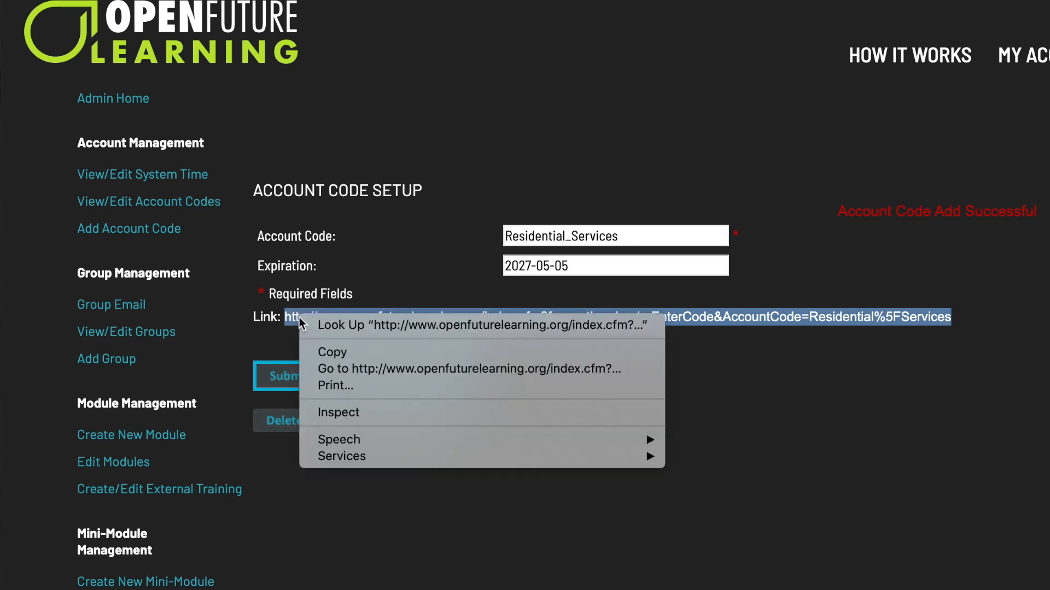
{"action": "left_click", "coordinate": [339, 353]}
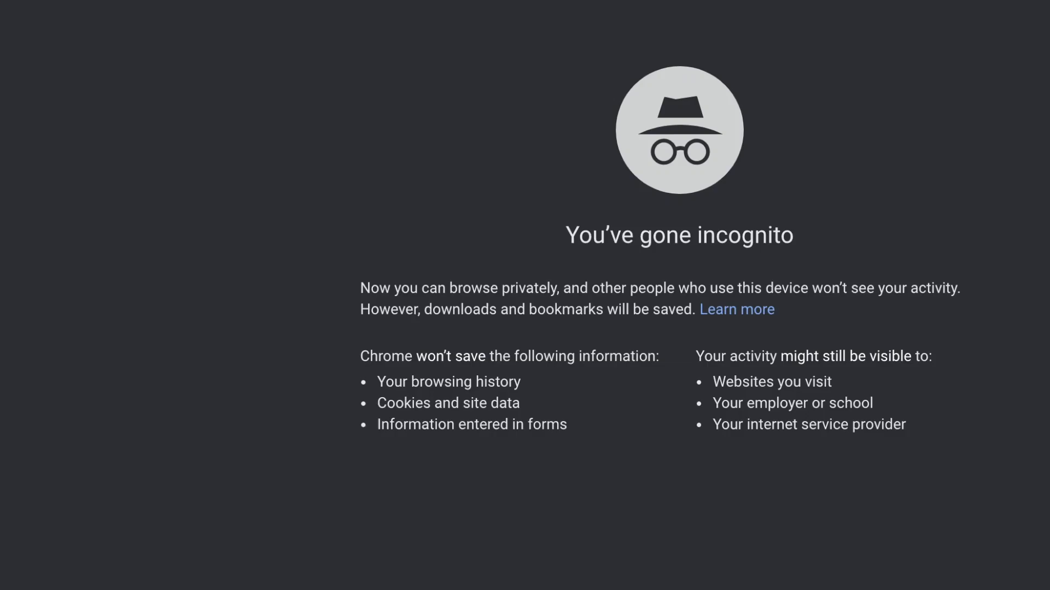
{"action": "right_click", "coordinate": [168, 1]}
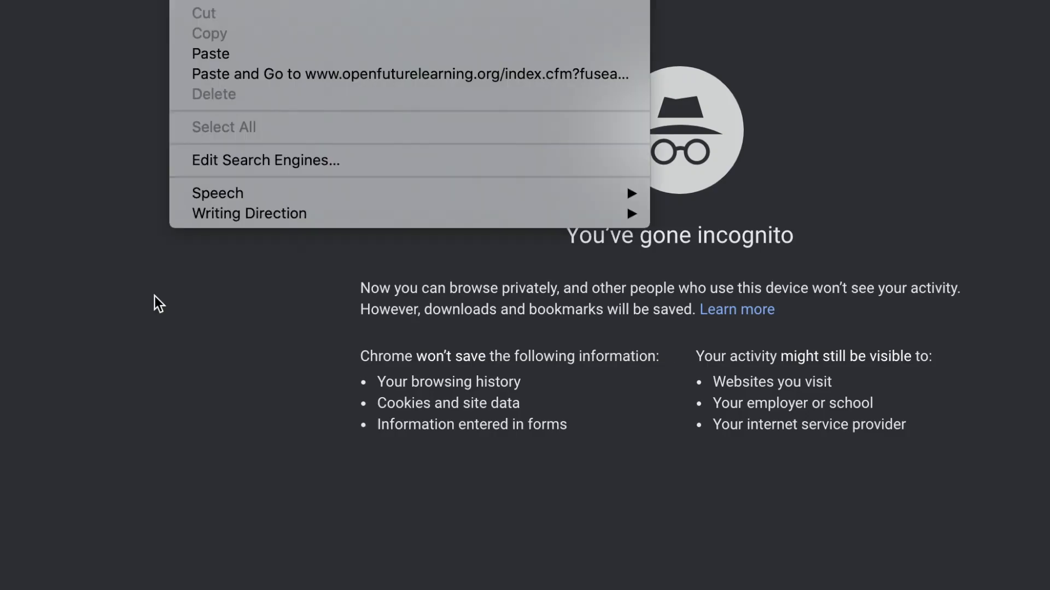
{"action": "left_click", "coordinate": [224, 54]}
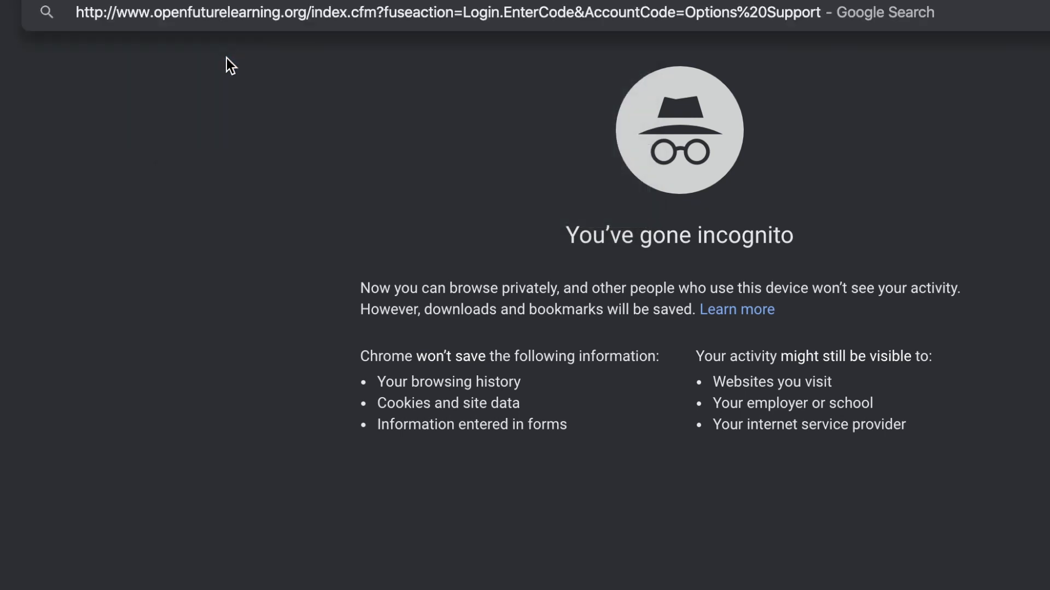
{"action": "key", "text": "Return"}
Submit the sign-up form with the new user's e-mail, Day Services group, first and last name, and math answer 0.
{"action": "left_click", "coordinate": [441, 246]}
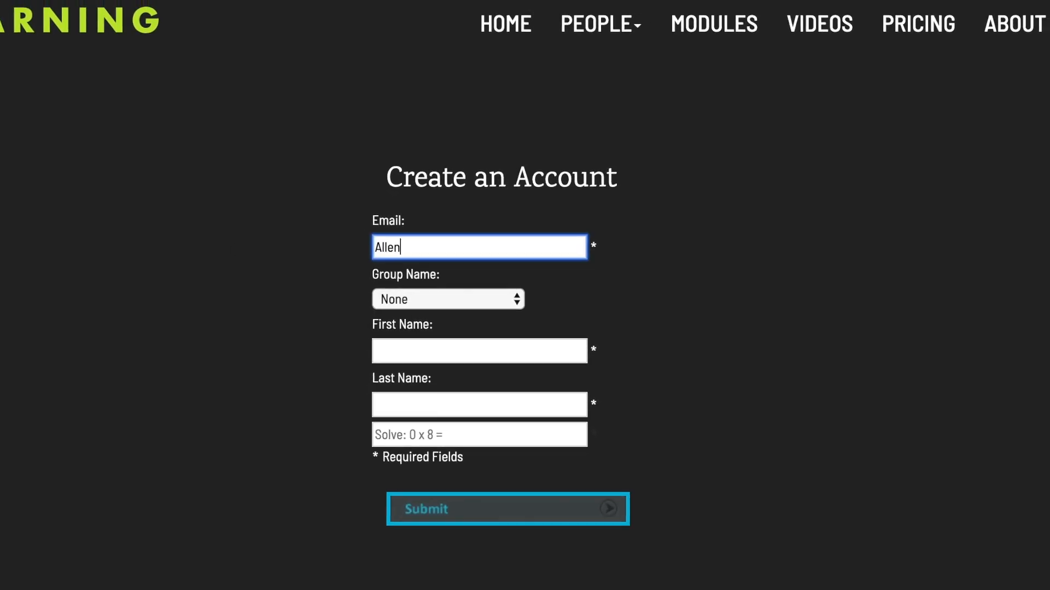
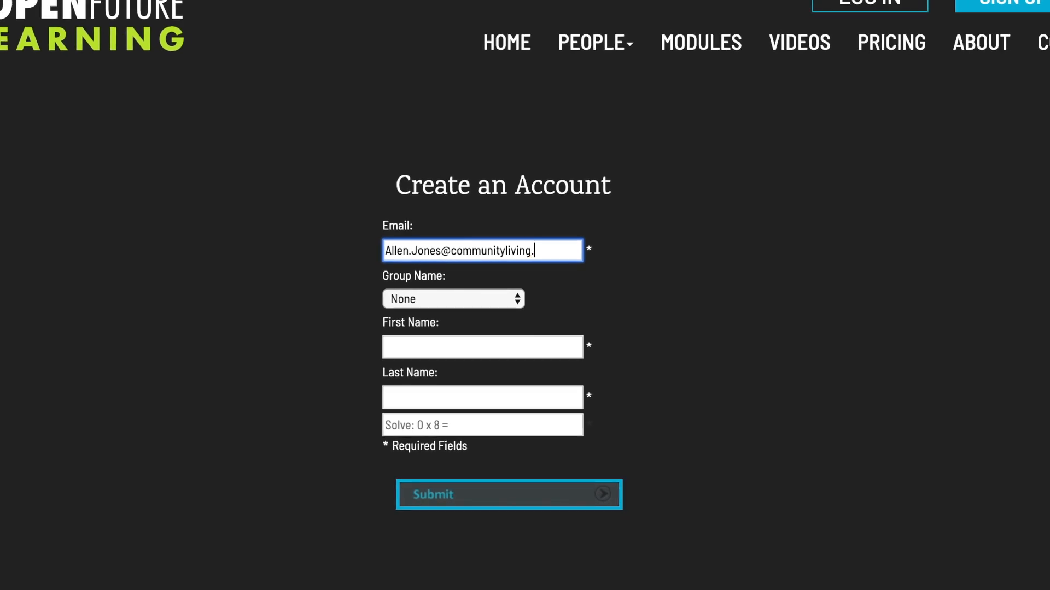
{"action": "left_click", "coordinate": [430, 298]}
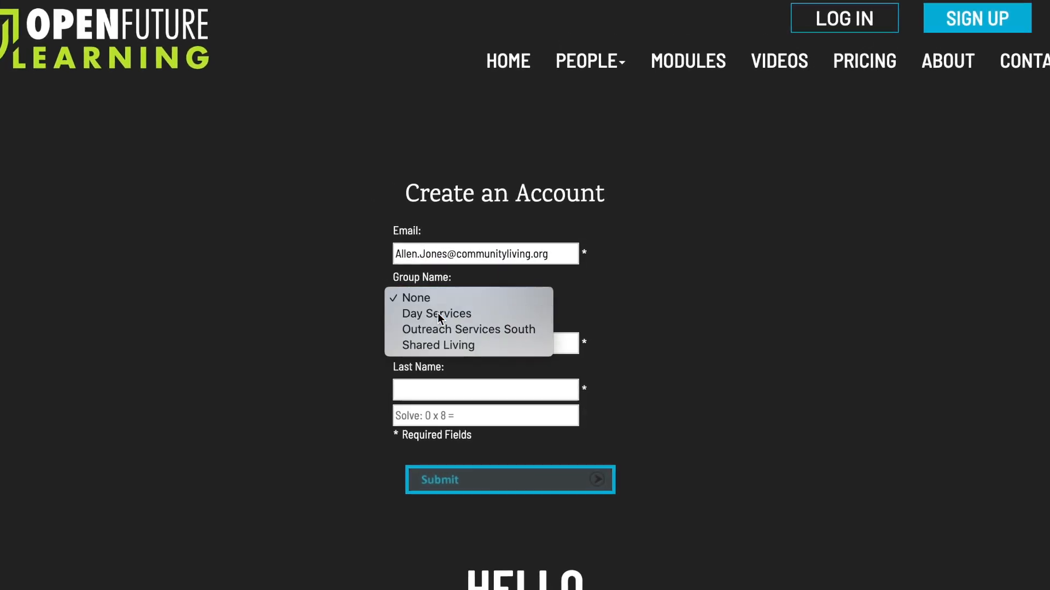
{"action": "left_click", "coordinate": [437, 314]}
{"action": "left_click", "coordinate": [438, 344]}
{"action": "key", "text": "Tab"}
{"action": "key", "text": "Tab"}
{"action": "type", "text": "0"}
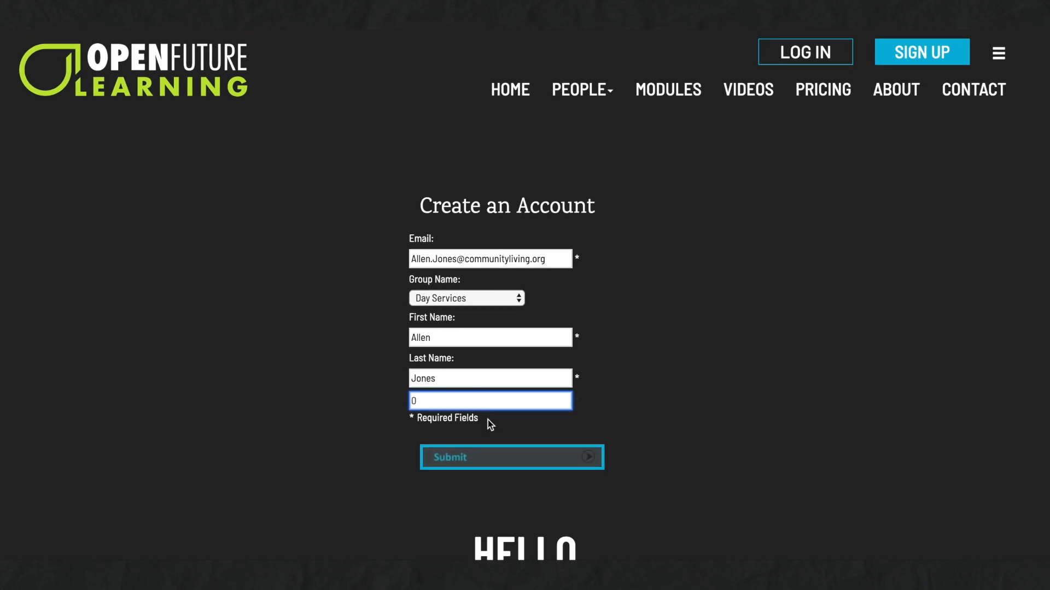
{"action": "left_click", "coordinate": [483, 457]}
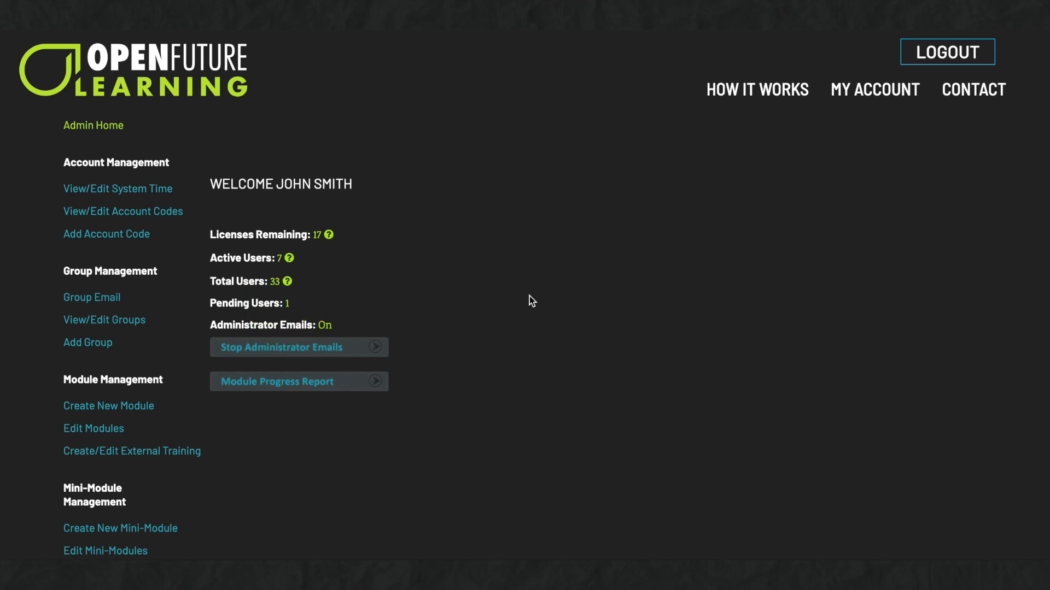
Approve the pending Day Services sign-up from the Pending Users list.
{"action": "scroll", "coordinate": [450, 366], "scroll_direction": "down", "scroll_amount": 4}
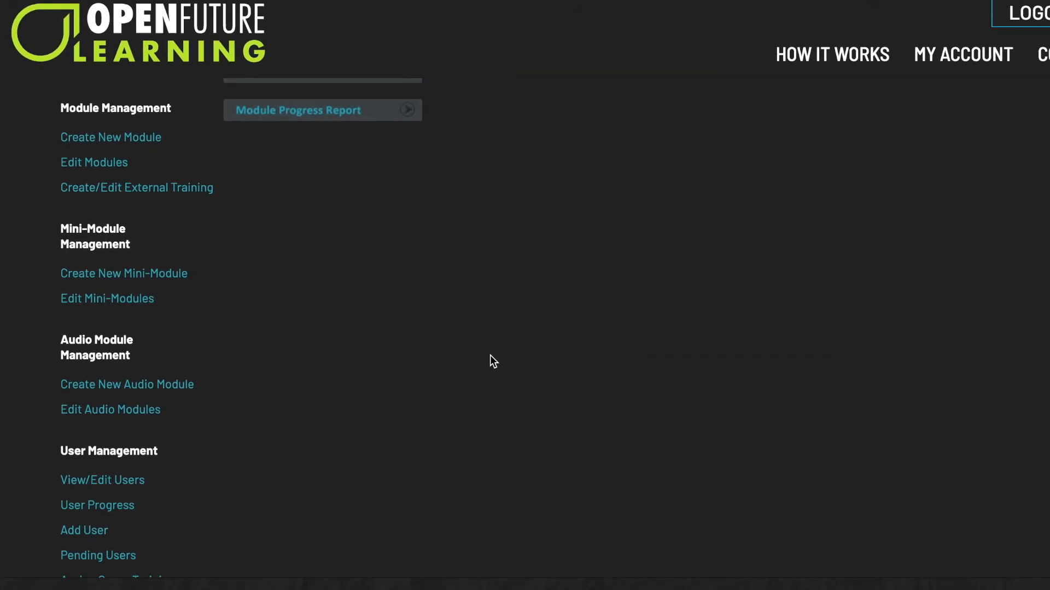
{"action": "scroll", "coordinate": [490, 356], "scroll_direction": "down", "scroll_amount": 3}
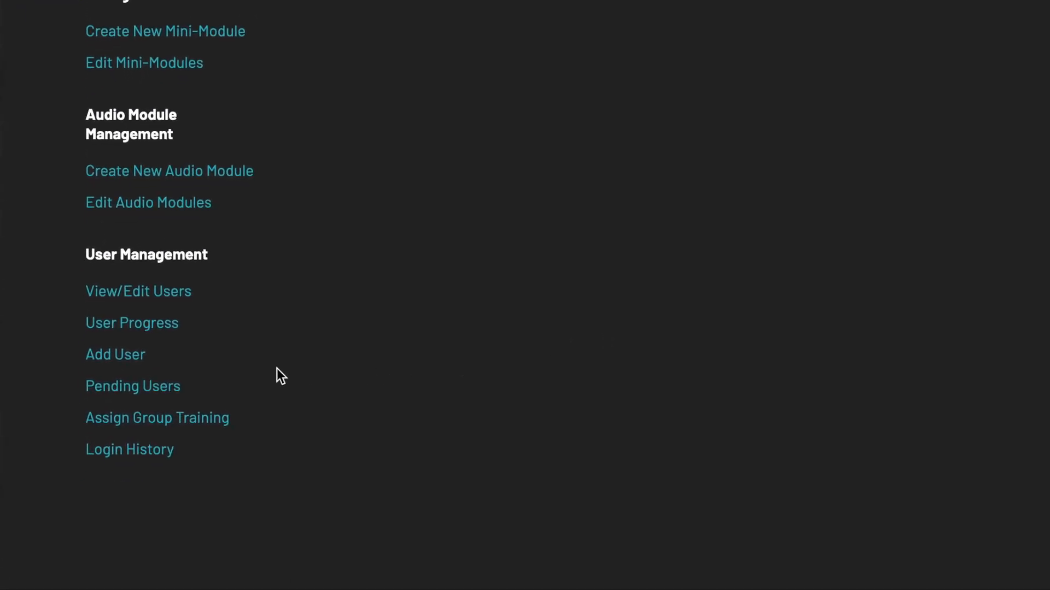
{"action": "left_click", "coordinate": [161, 389]}
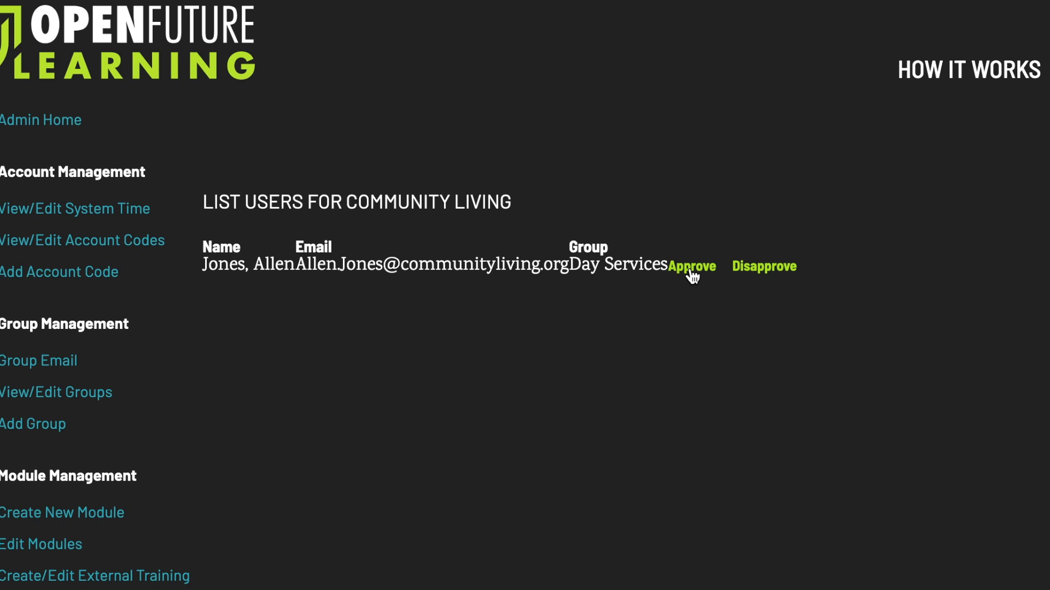
{"action": "left_click", "coordinate": [692, 267]}
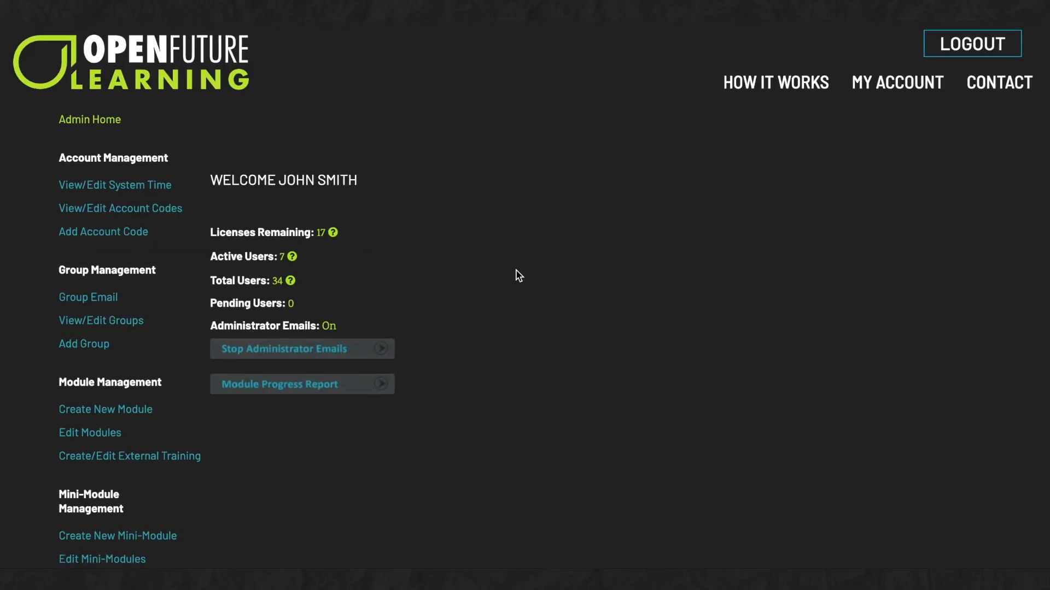
Delete the Options Support account code and confirm the deletion.
{"action": "left_click", "coordinate": [229, 182]}
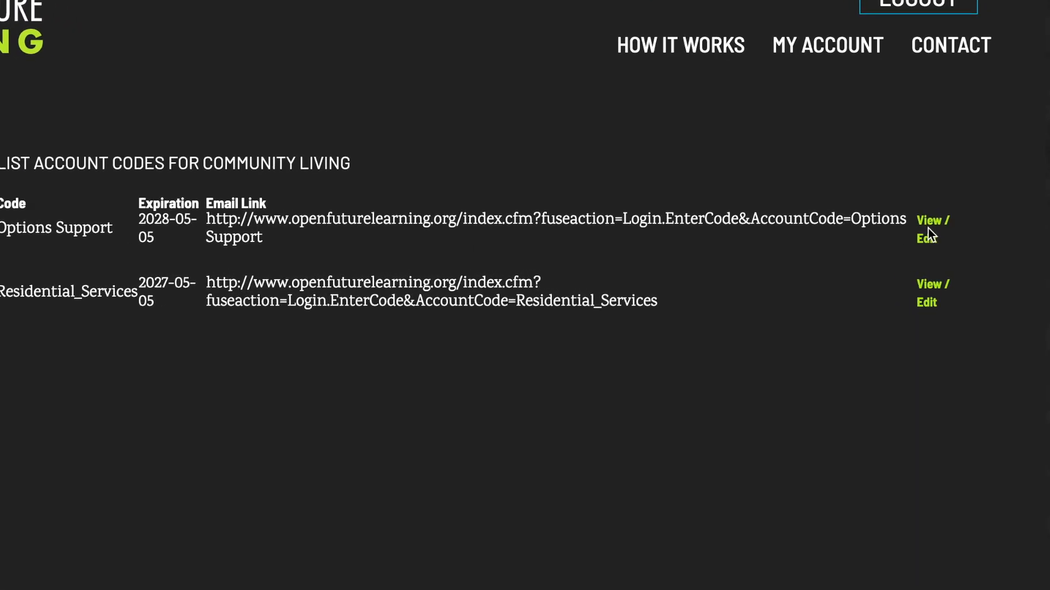
{"action": "left_click", "coordinate": [927, 237]}
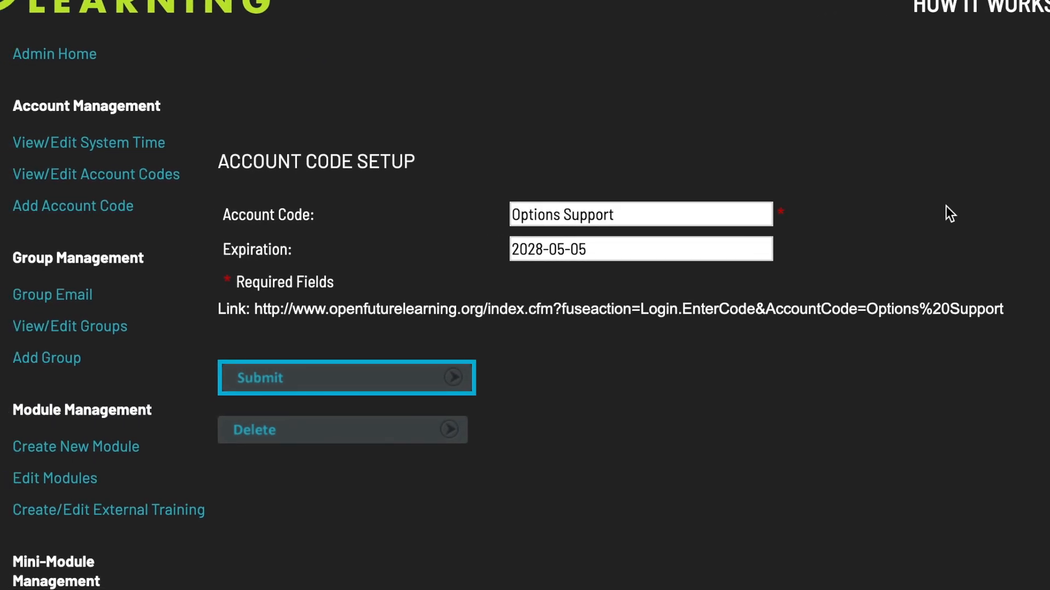
{"action": "left_click", "coordinate": [378, 426]}
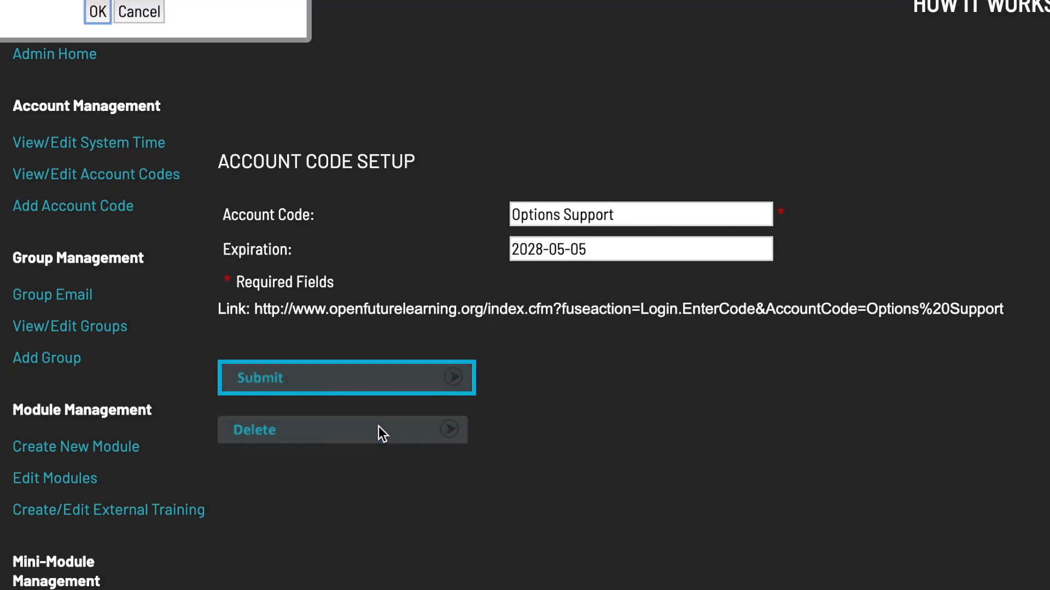
{"action": "left_click", "coordinate": [154, 72]}
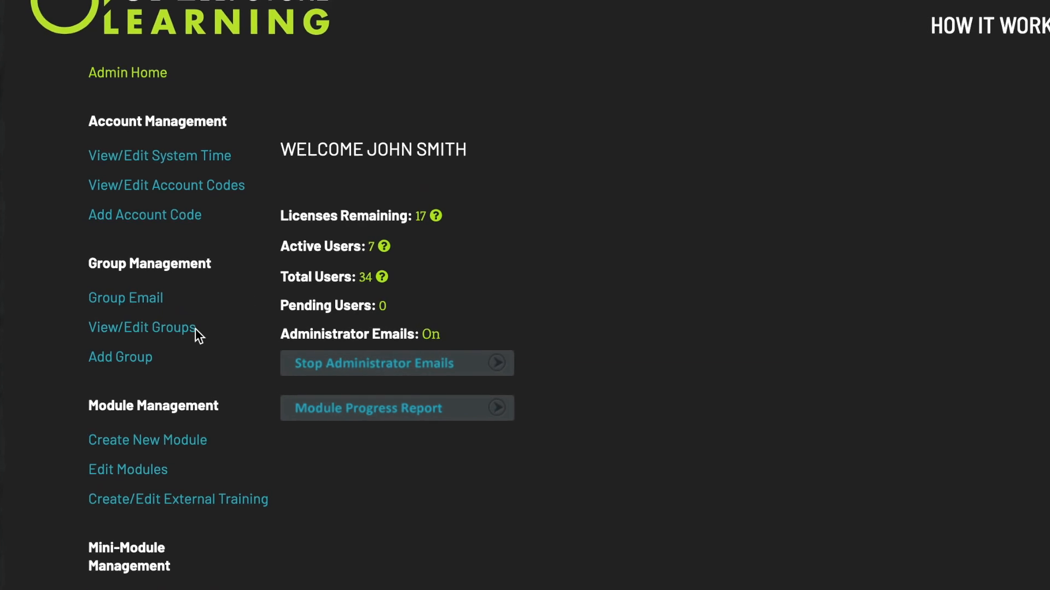
Create the group 'Outreach Services' with Email Group Supervisors ticked.
{"action": "left_click", "coordinate": [132, 370]}
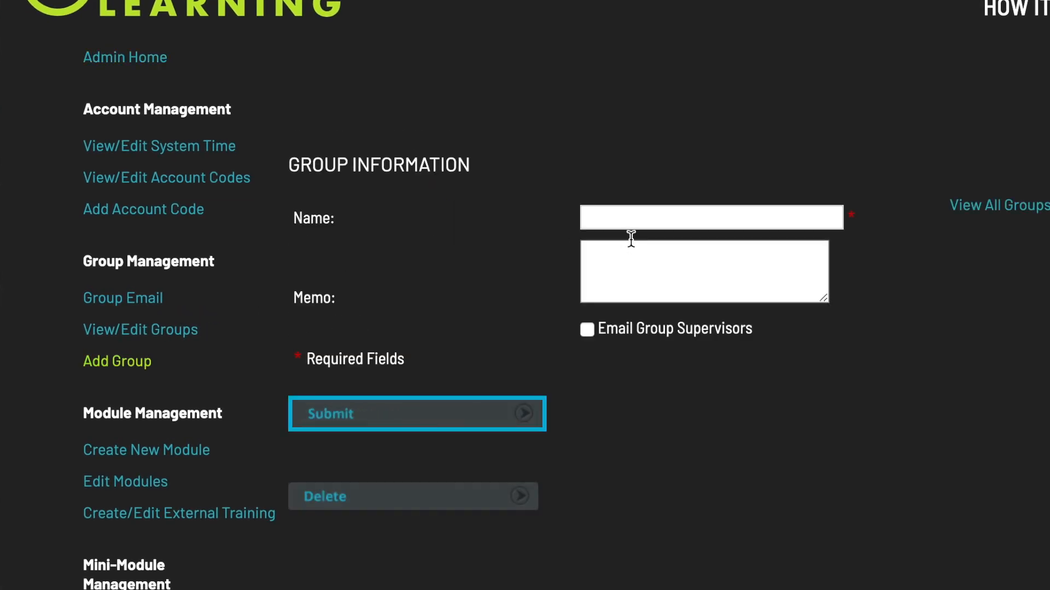
{"action": "left_click", "coordinate": [622, 211]}
{"action": "type", "text": "Outreach "}
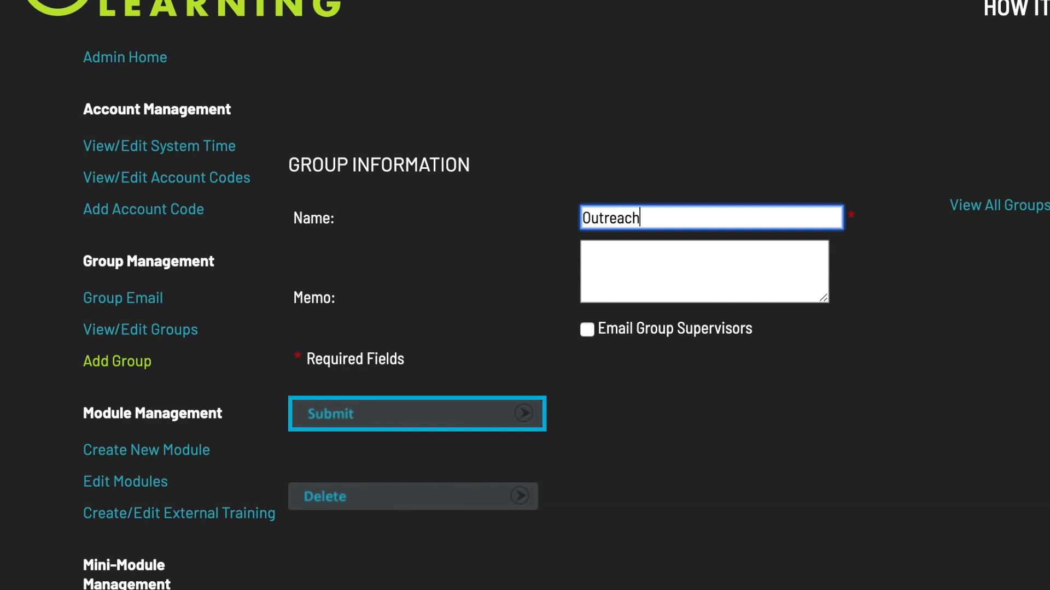
{"action": "type", "text": "Services"}
{"action": "left_click", "coordinate": [588, 331]}
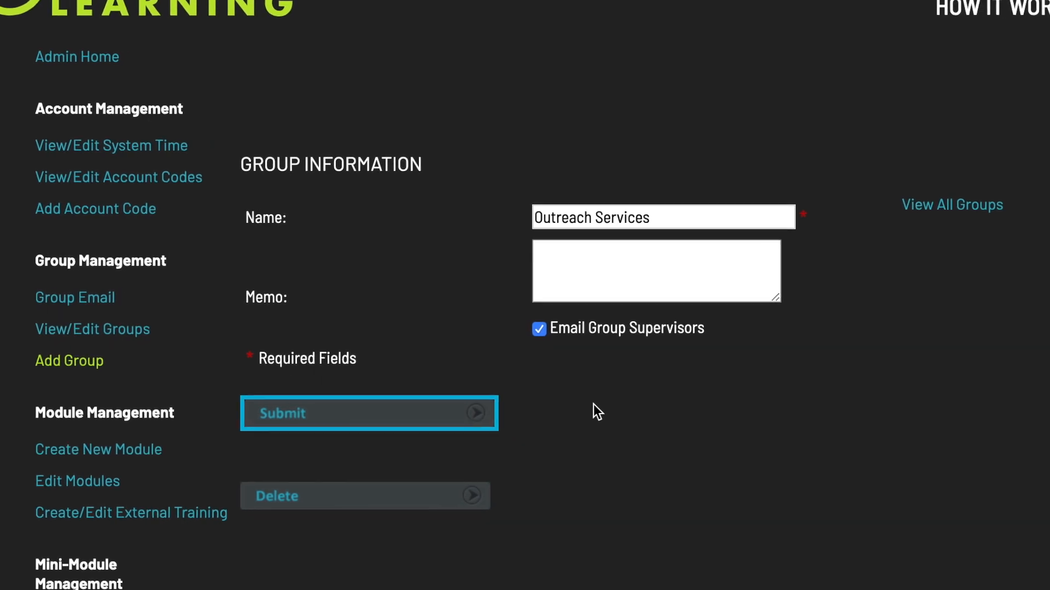
{"action": "left_click", "coordinate": [438, 413]}
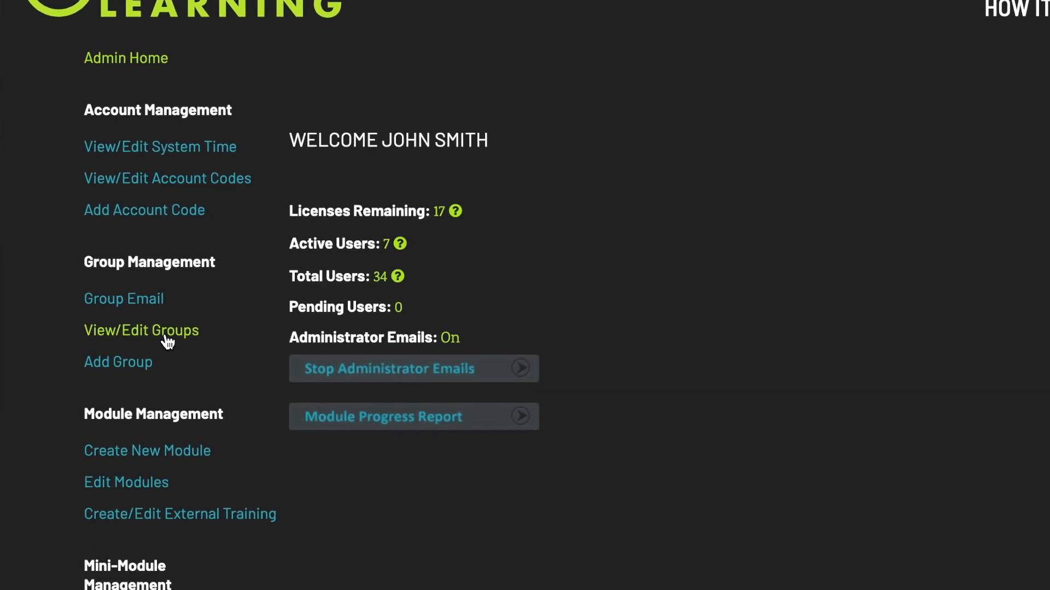
Append 'South' to the Outreach Services group name and submit it.
{"action": "left_click", "coordinate": [167, 339]}
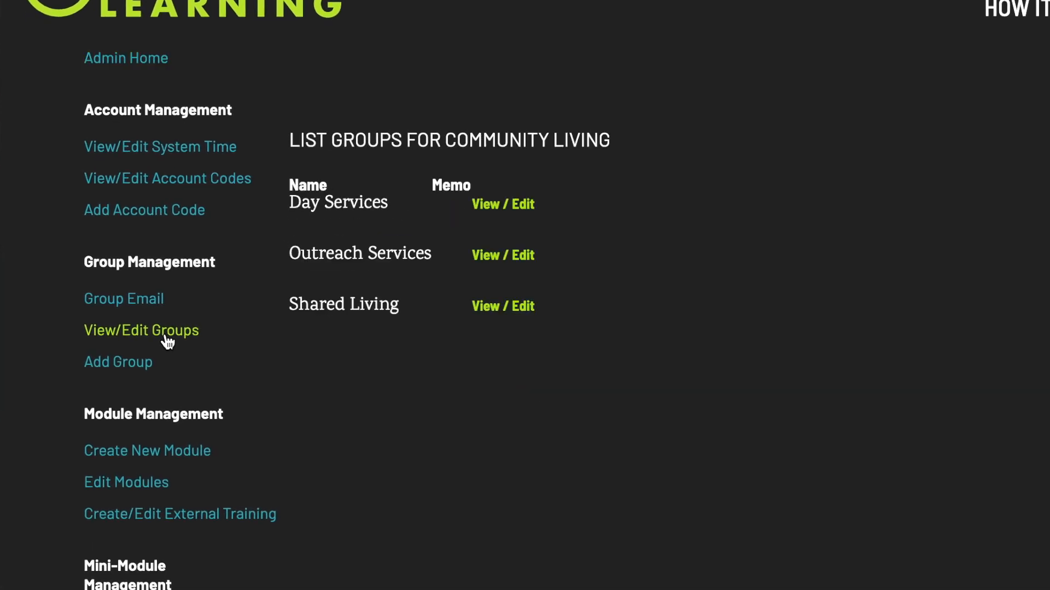
{"action": "left_click", "coordinate": [509, 265]}
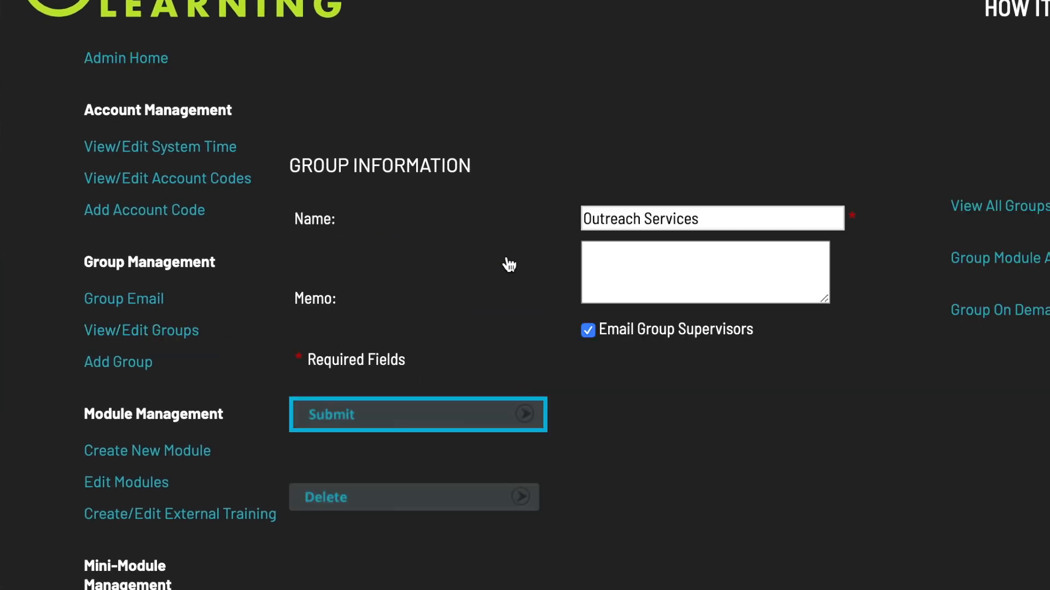
{"action": "left_click", "coordinate": [757, 211]}
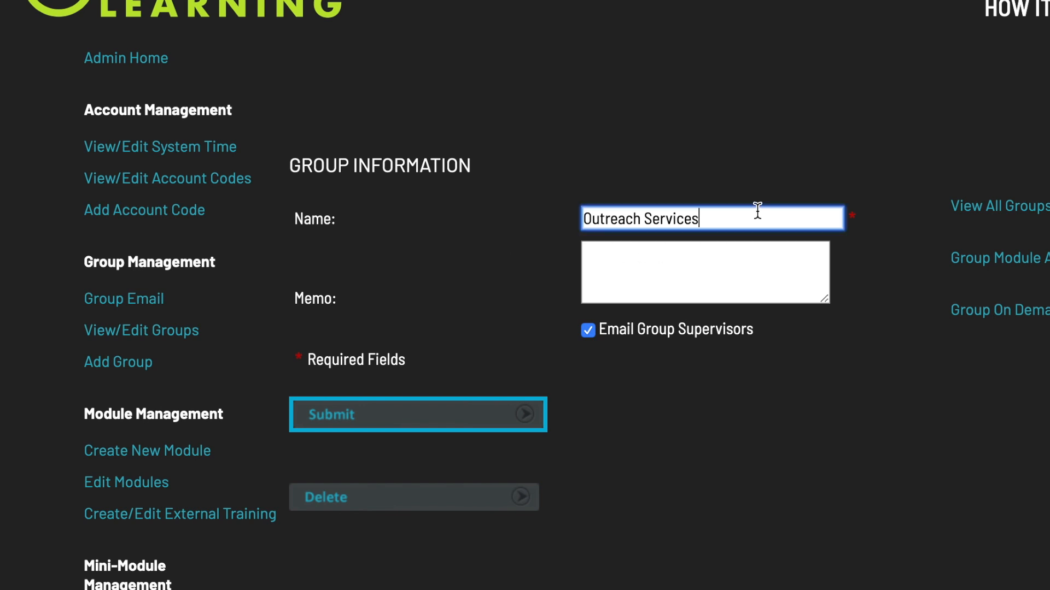
{"action": "type", "text": "South"}
{"action": "left_click", "coordinate": [455, 424]}
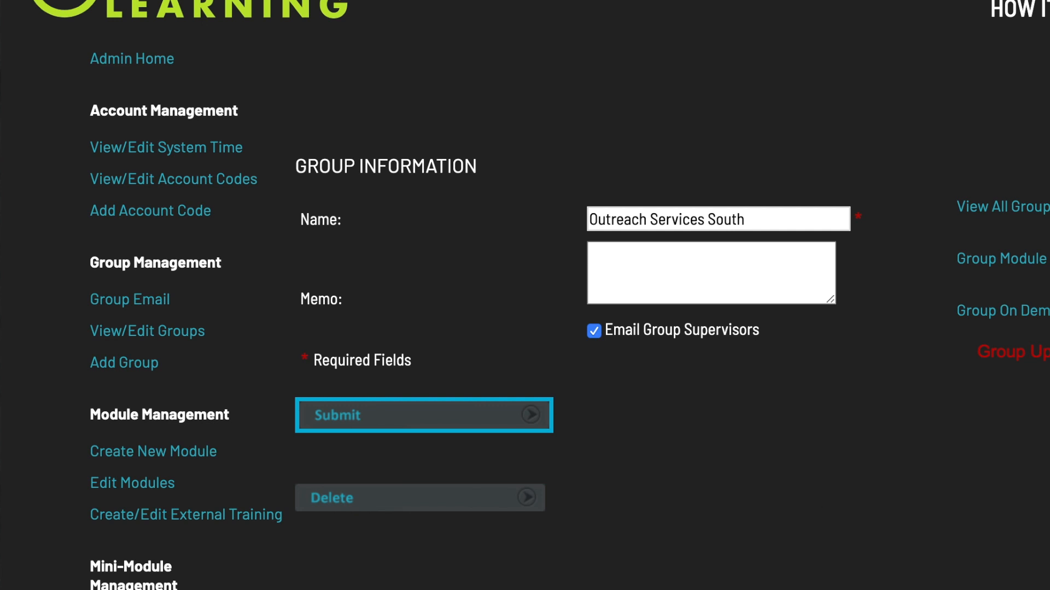
{"action": "left_click", "coordinate": [150, 301]}
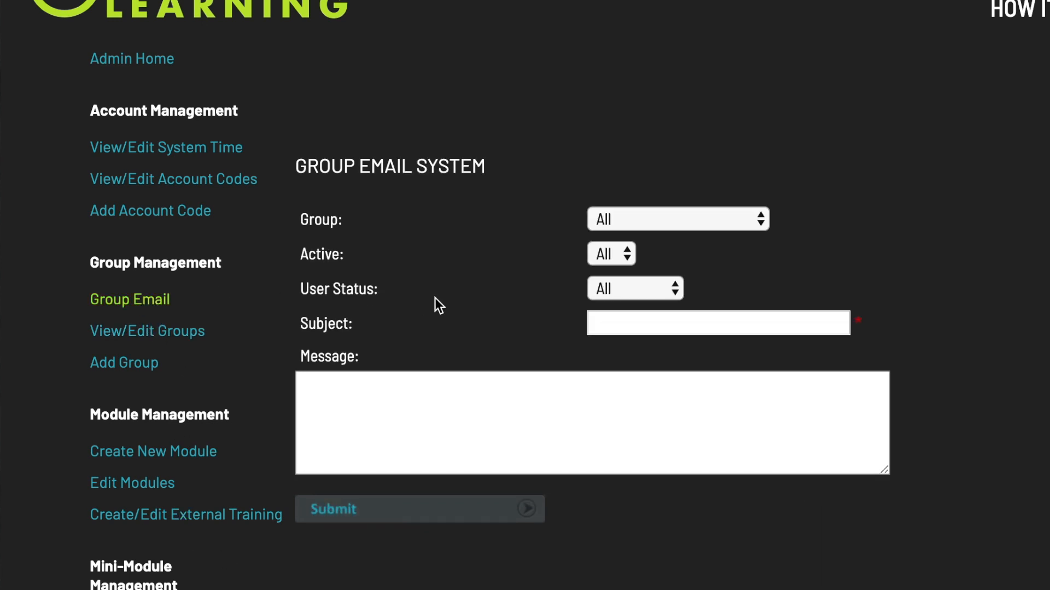
Address a group email to active, enabled Outreach Services South members with subject 'New module'.
{"action": "left_click", "coordinate": [690, 222]}
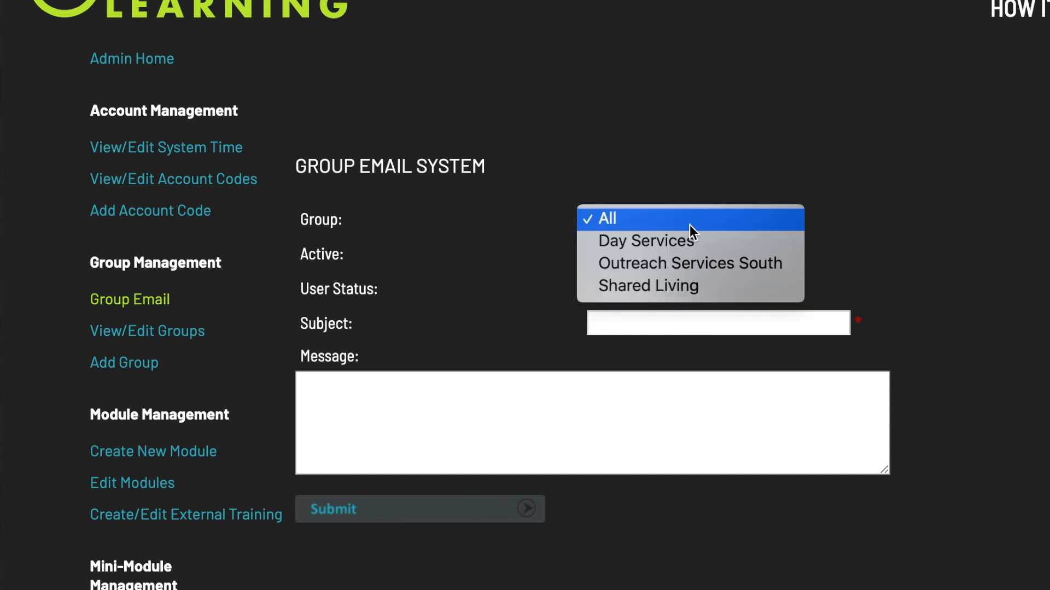
{"action": "left_click", "coordinate": [677, 264]}
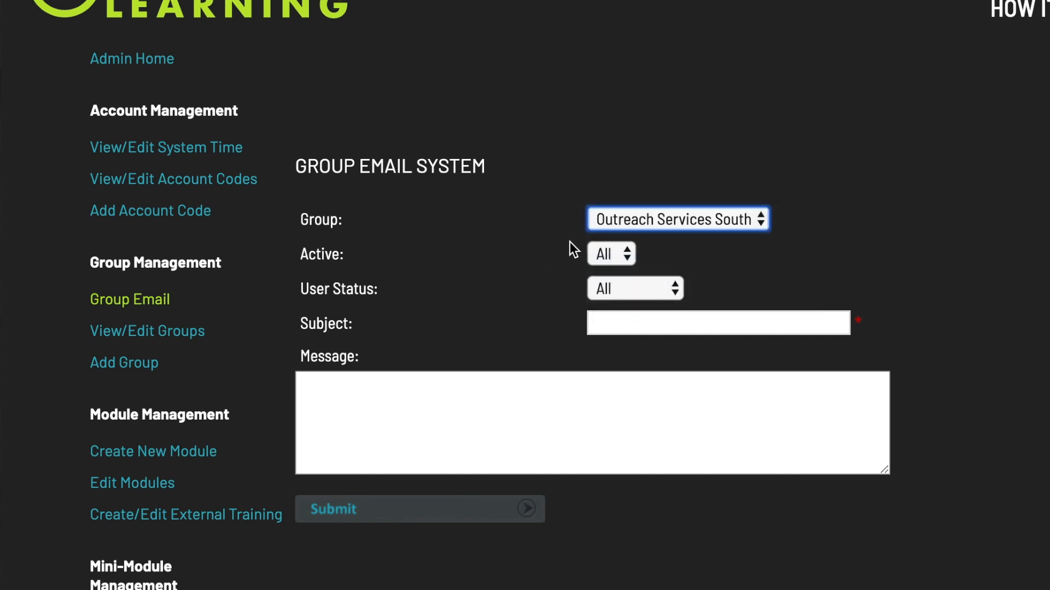
{"action": "left_click", "coordinate": [611, 253]}
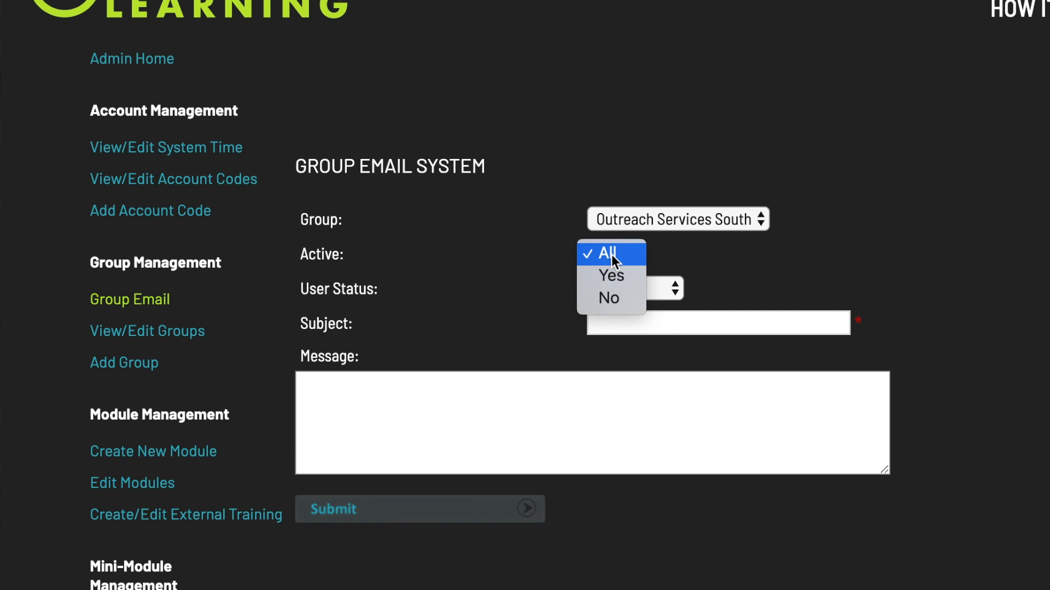
{"action": "left_click", "coordinate": [612, 277]}
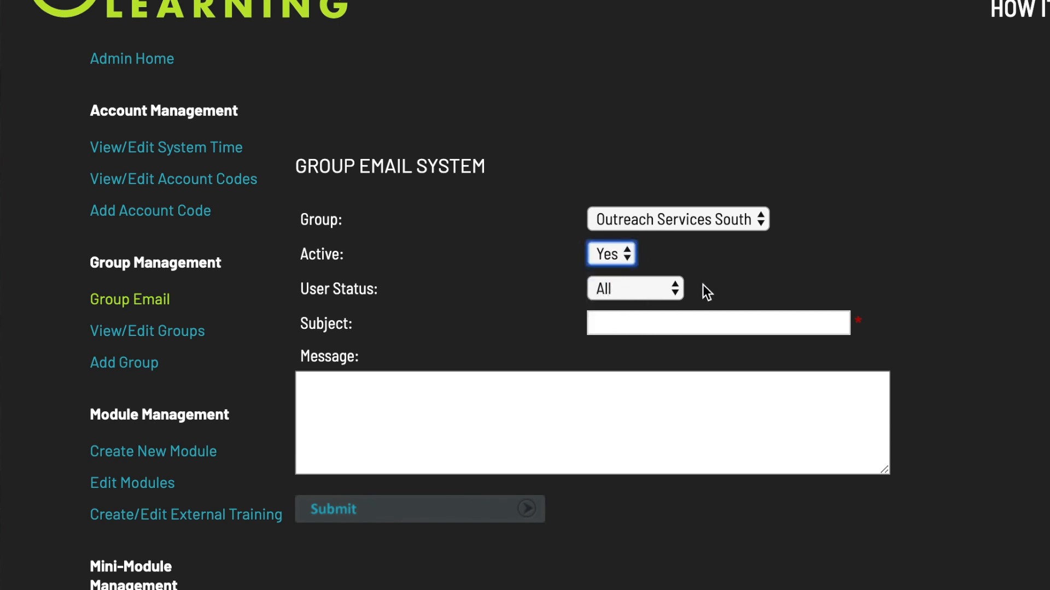
{"action": "left_click", "coordinate": [651, 291]}
{"action": "left_click", "coordinate": [638, 335]}
{"action": "type", "text": "New module"}
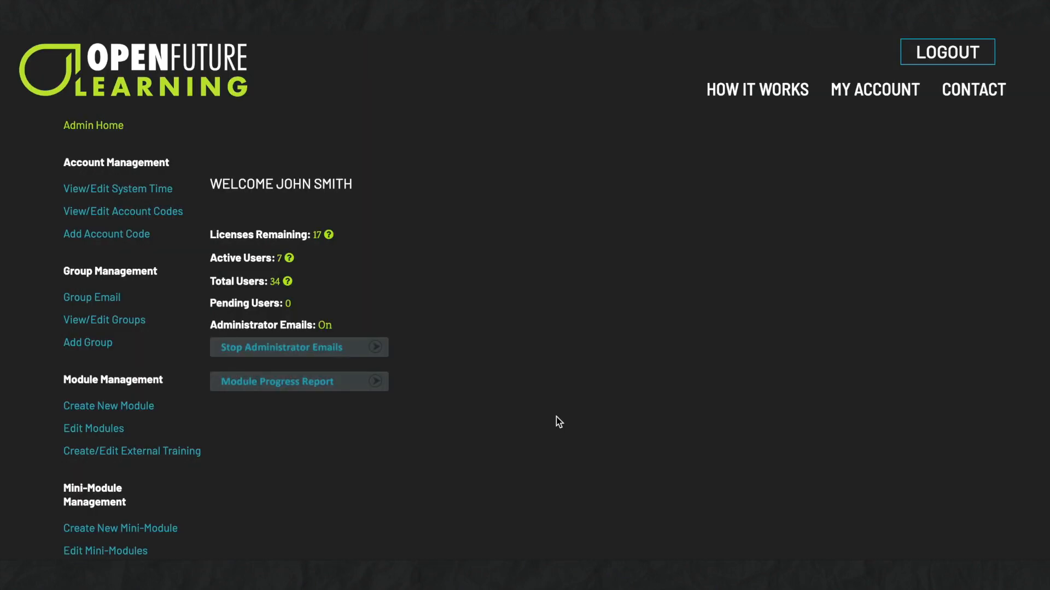
Open the first user's account details from the View/Edit Users list.
{"action": "scroll", "coordinate": [556, 417], "scroll_direction": "down", "scroll_amount": 6}
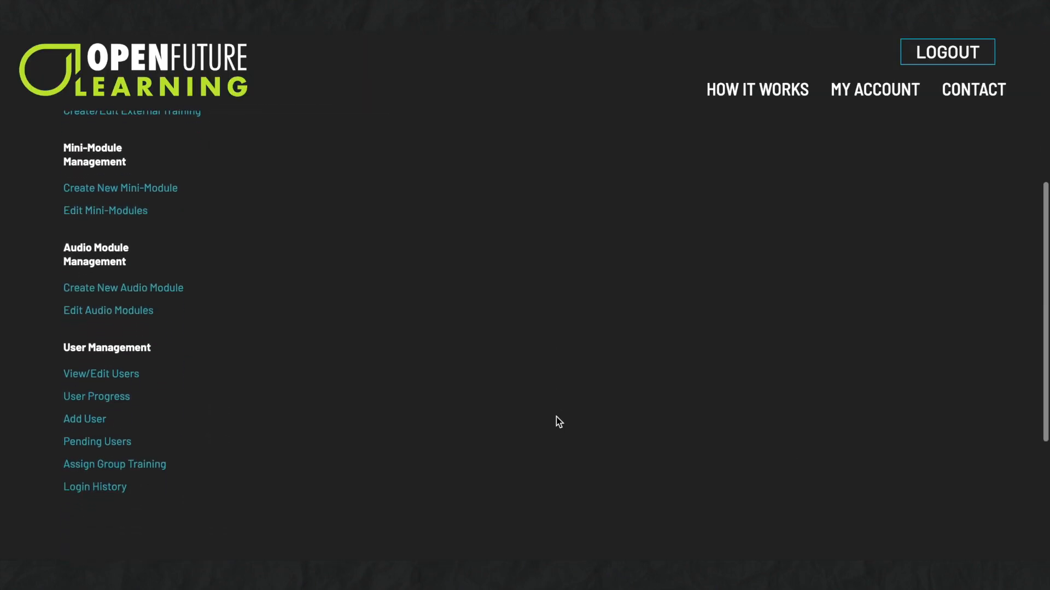
{"action": "left_click", "coordinate": [137, 383]}
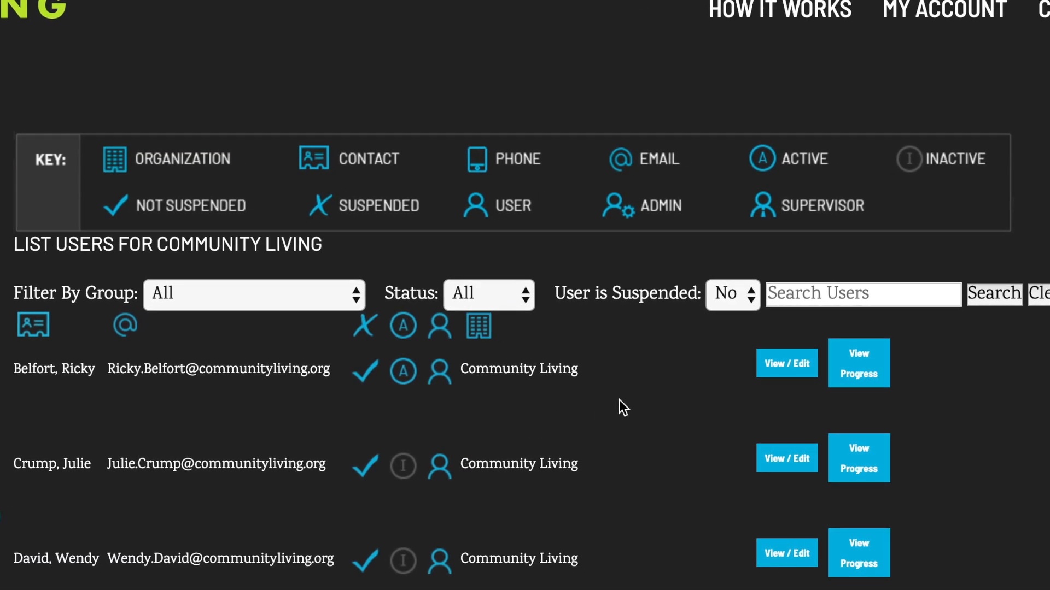
{"action": "left_click", "coordinate": [783, 374]}
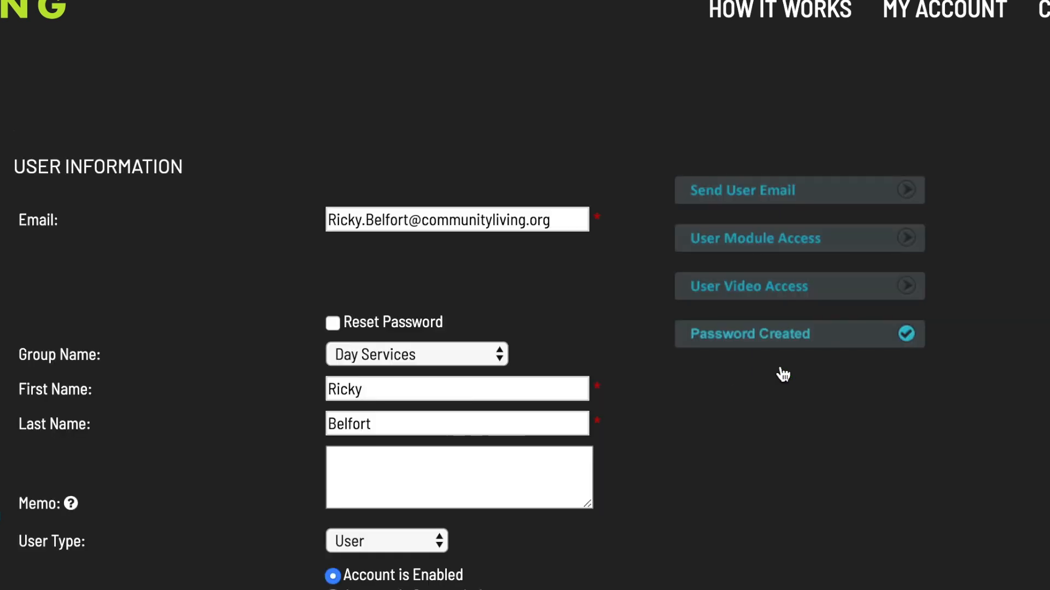
In the user's Staff Modules, allow Abuse Prevention Long Version, Induction Training, Autism; deny the other three.
{"action": "left_click", "coordinate": [793, 252]}
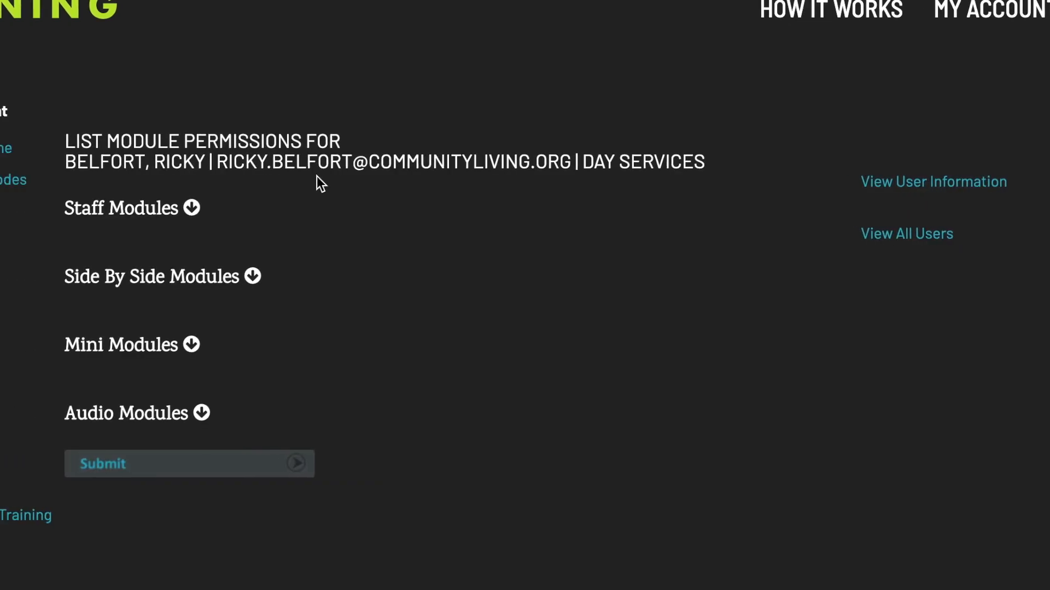
{"action": "left_click", "coordinate": [419, 207]}
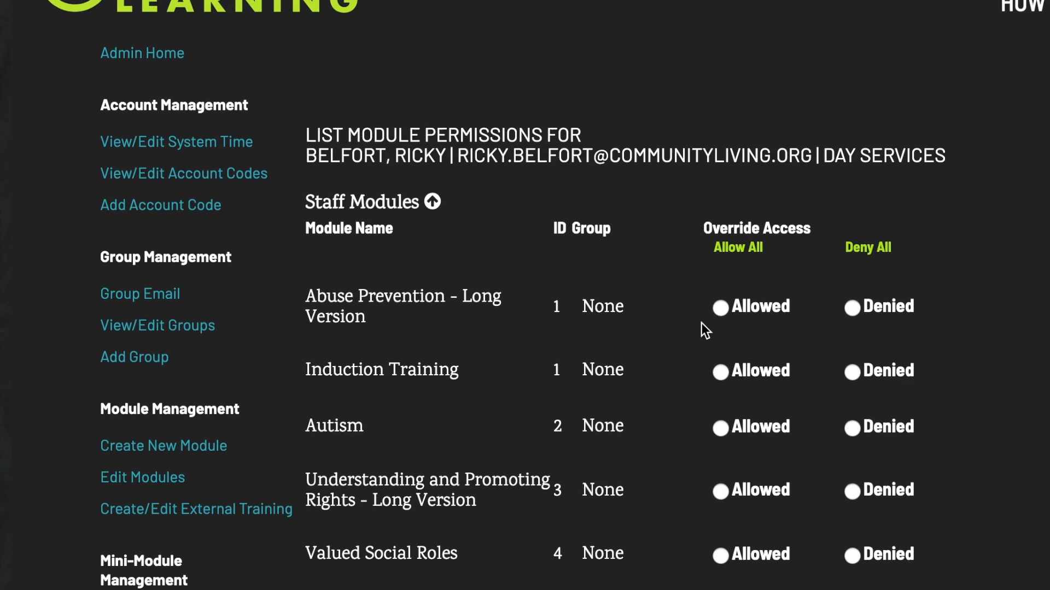
{"action": "left_click", "coordinate": [724, 301]}
{"action": "left_click", "coordinate": [725, 366]}
{"action": "left_click", "coordinate": [724, 422]}
{"action": "left_click", "coordinate": [860, 468]}
{"action": "left_click", "coordinate": [858, 511]}
{"action": "left_click", "coordinate": [857, 567]}
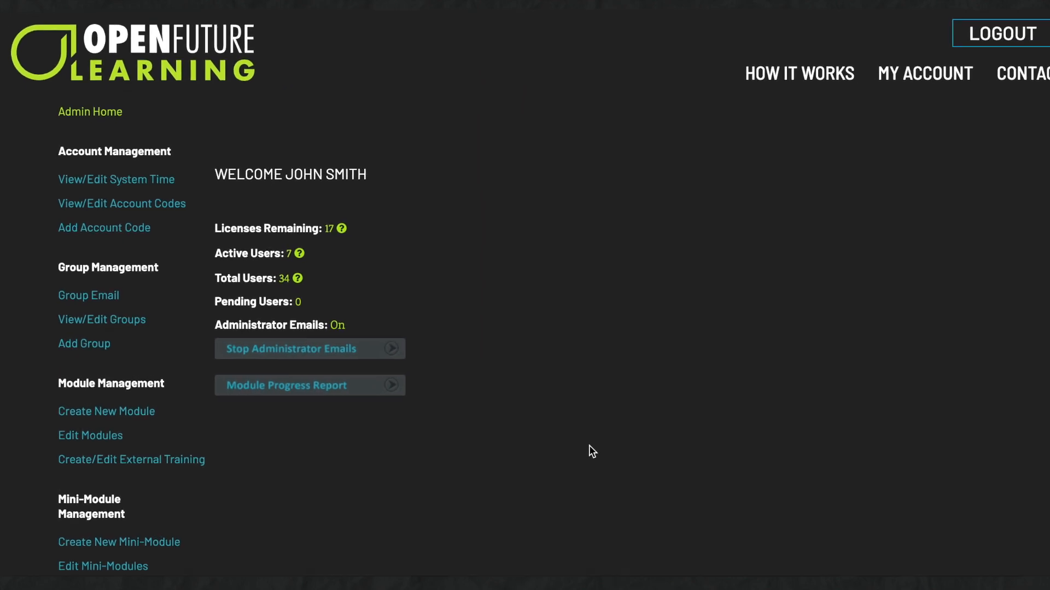
Deny Outreach Services South the Abuse Prevention Long Version, Induction Training and Understanding and Promoting Rights modules.
{"action": "left_click", "coordinate": [159, 322]}
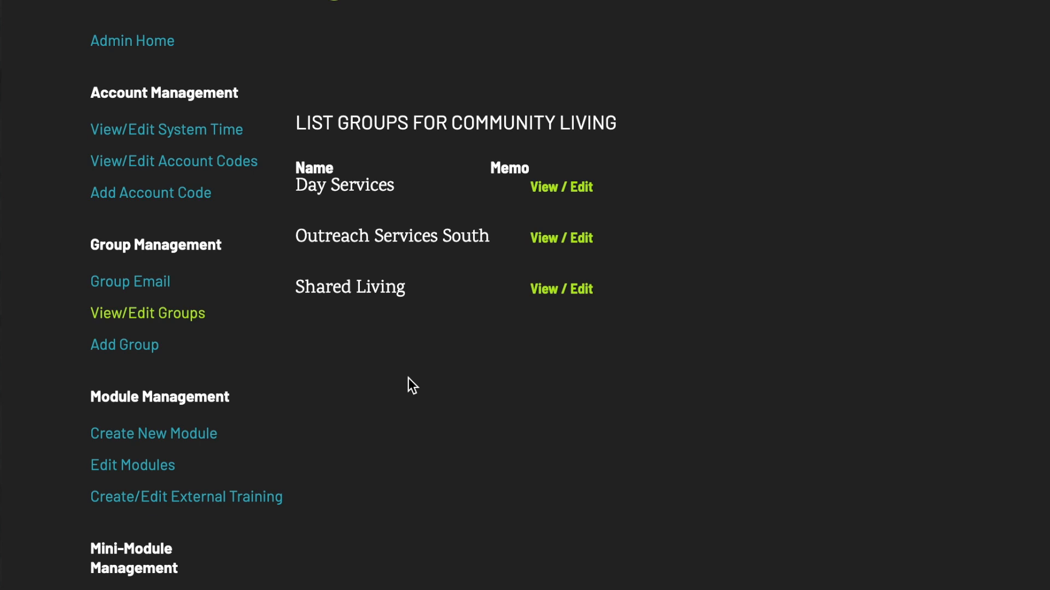
{"action": "left_click", "coordinate": [553, 238]}
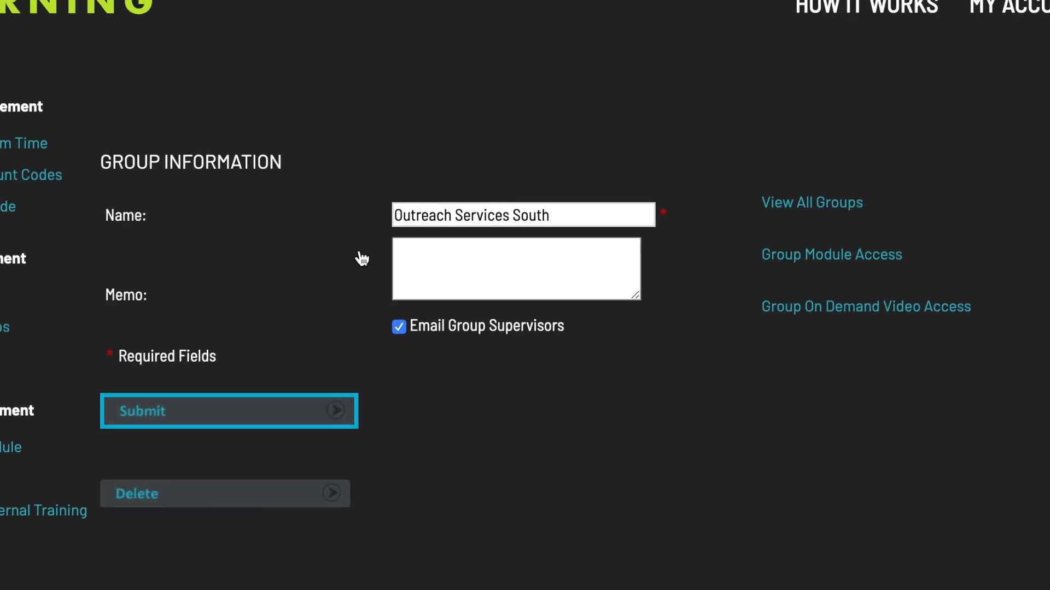
{"action": "left_click", "coordinate": [676, 270]}
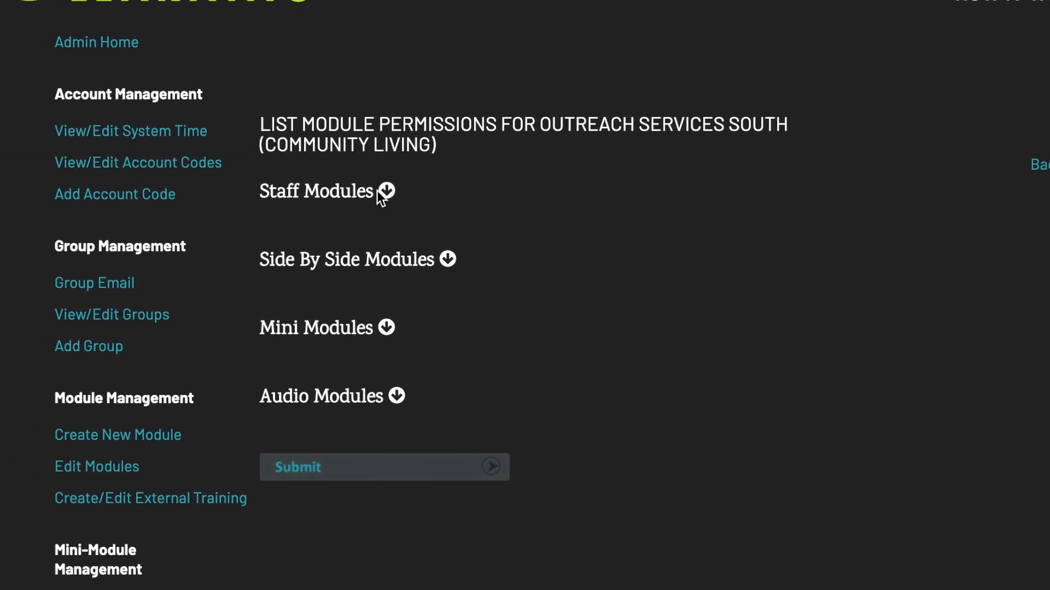
{"action": "left_click", "coordinate": [386, 190]}
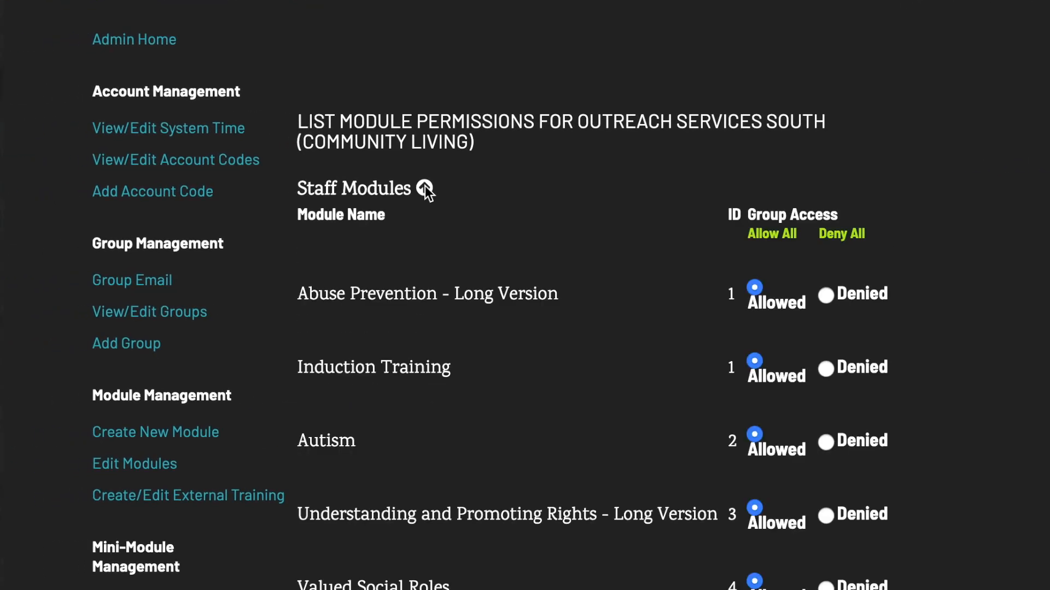
{"action": "left_click", "coordinate": [830, 295]}
{"action": "left_click", "coordinate": [825, 370]}
{"action": "left_click", "coordinate": [827, 517]}
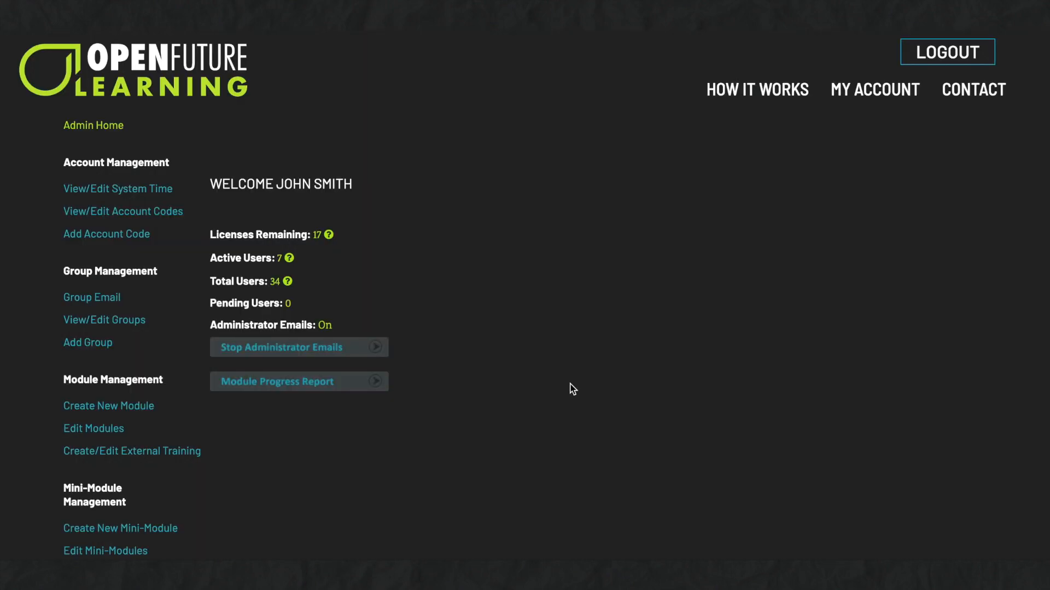
Search the user list for 'John', keeping status at All and suspended users hidden.
{"action": "scroll", "coordinate": [573, 390], "scroll_direction": "down", "scroll_amount": 5}
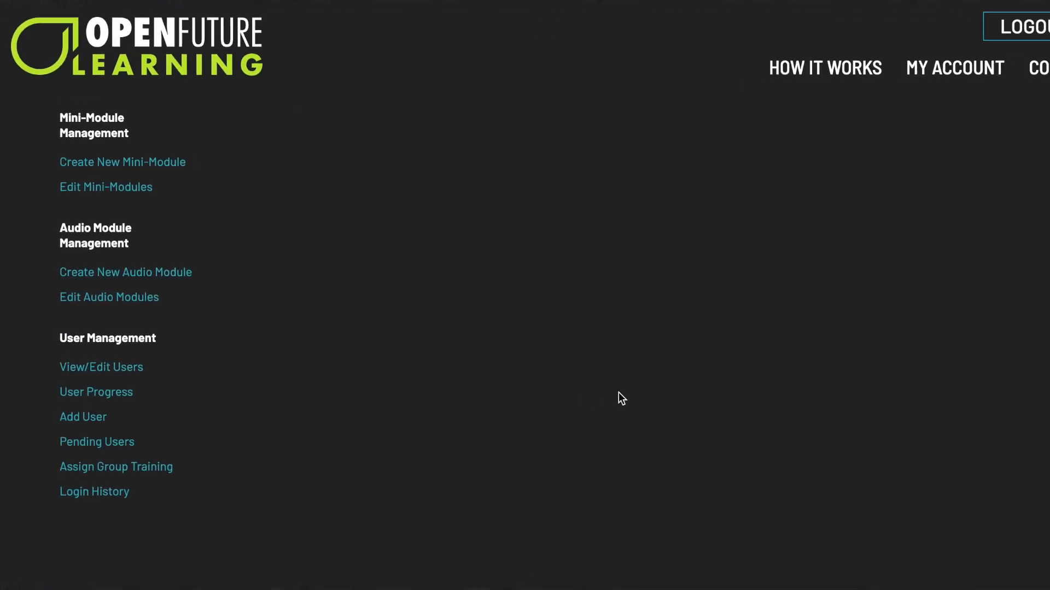
{"action": "left_click", "coordinate": [161, 377]}
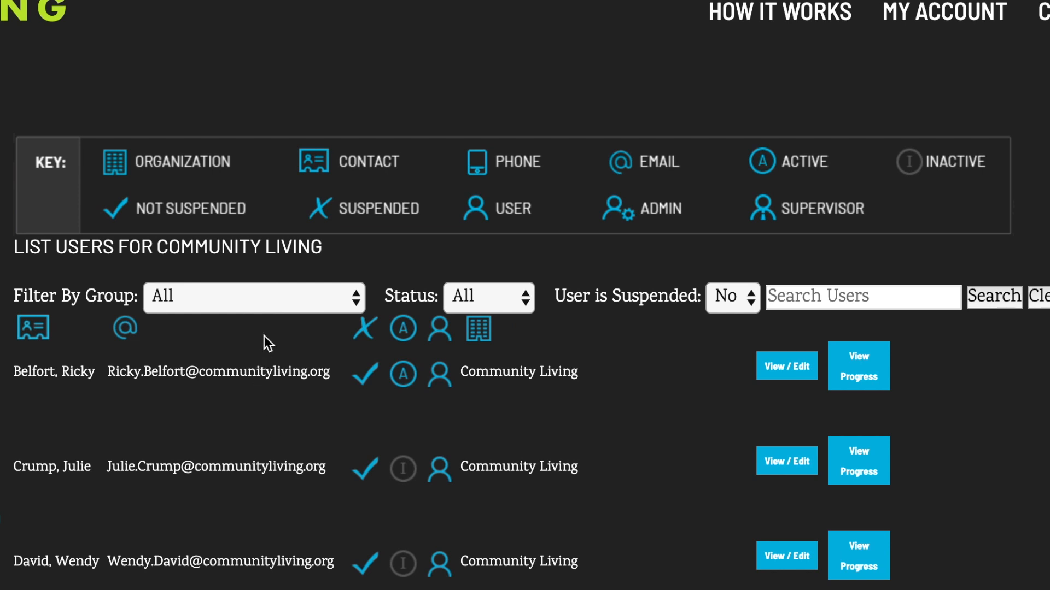
{"action": "left_click", "coordinate": [303, 294]}
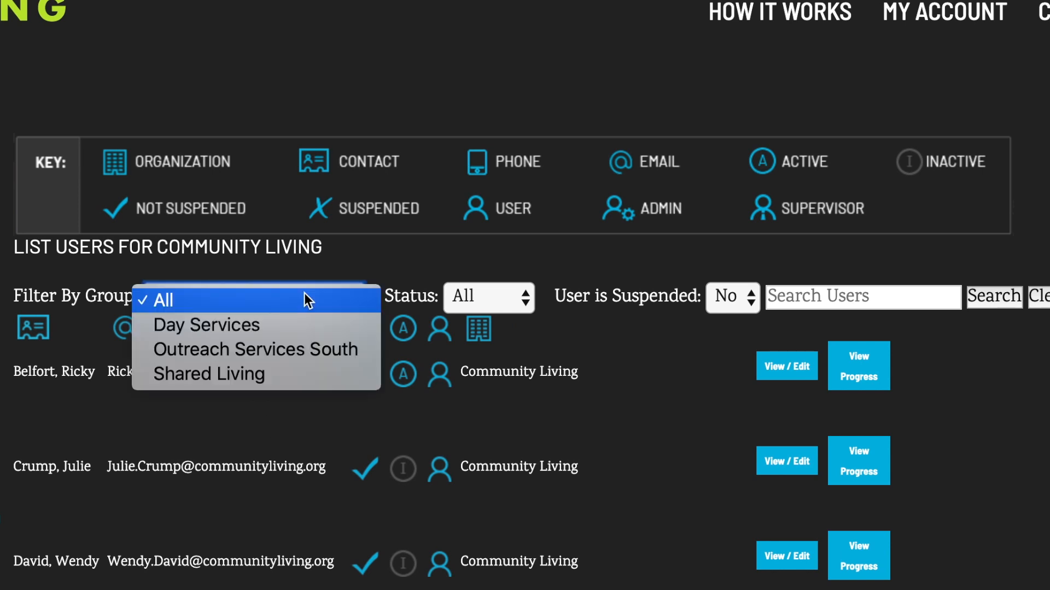
{"action": "left_click", "coordinate": [484, 296]}
{"action": "left_click", "coordinate": [494, 301]}
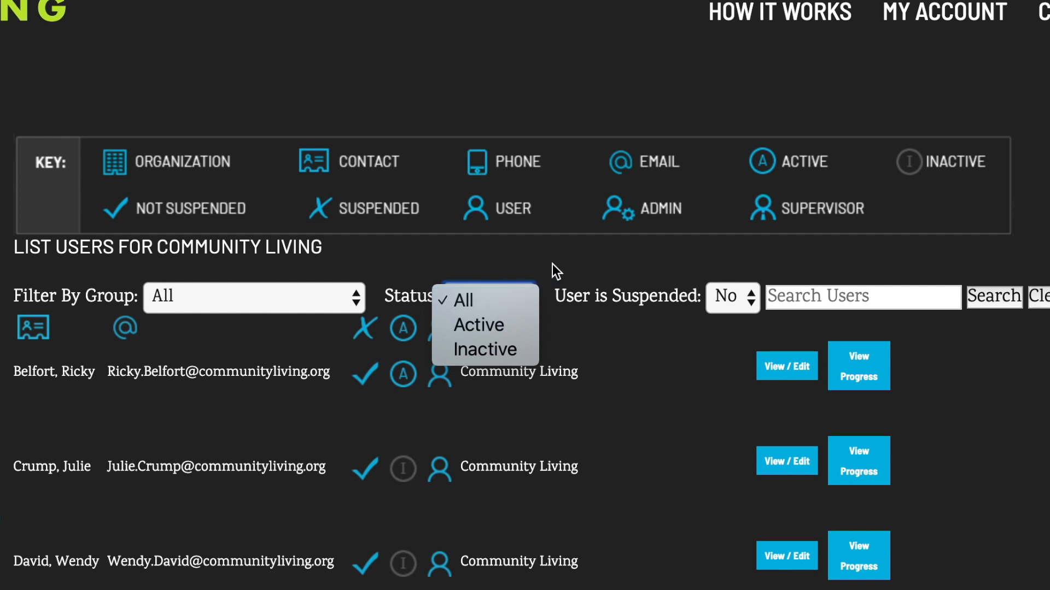
{"action": "left_click", "coordinate": [735, 304]}
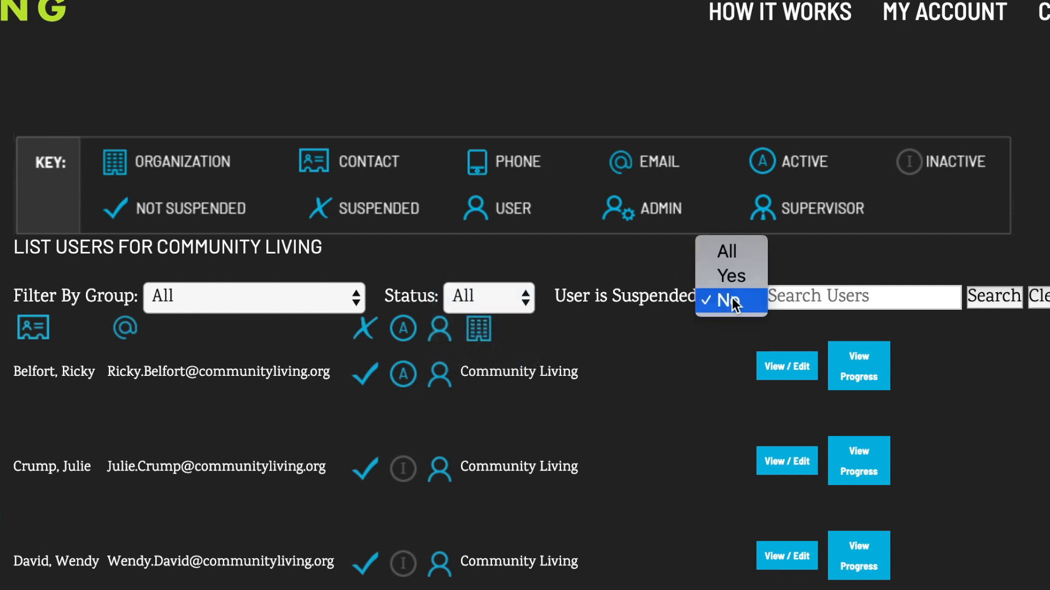
{"action": "left_click", "coordinate": [667, 265]}
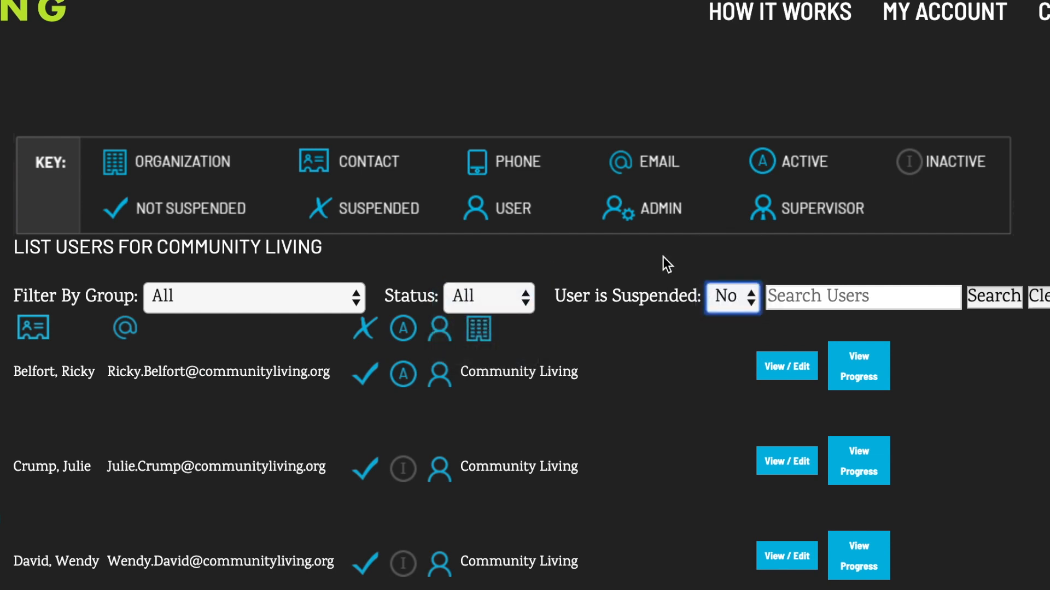
{"action": "left_click", "coordinate": [780, 300]}
{"action": "type", "text": "John"}
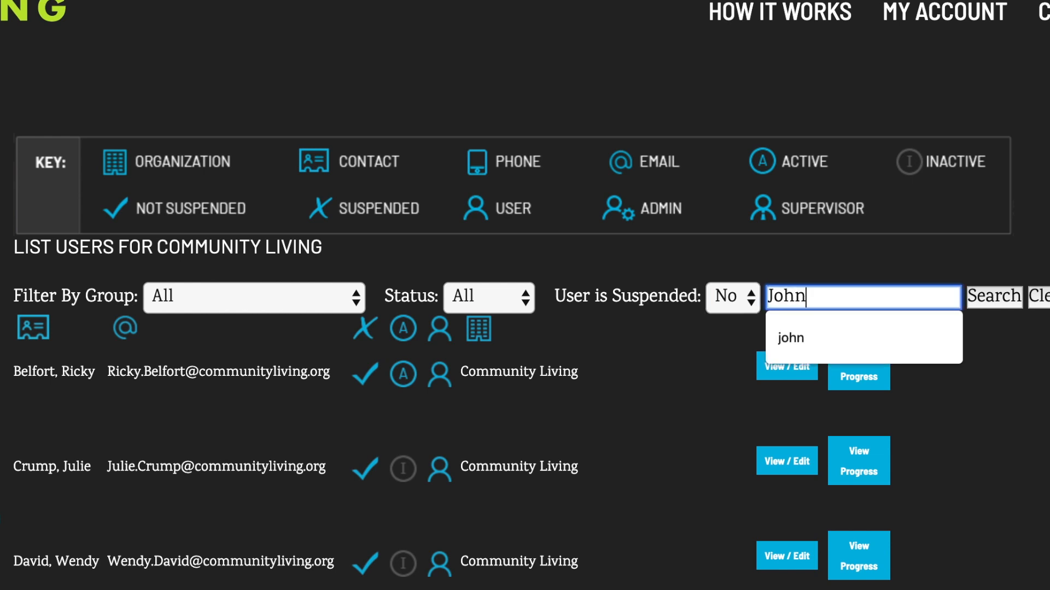
{"action": "left_click", "coordinate": [988, 304]}
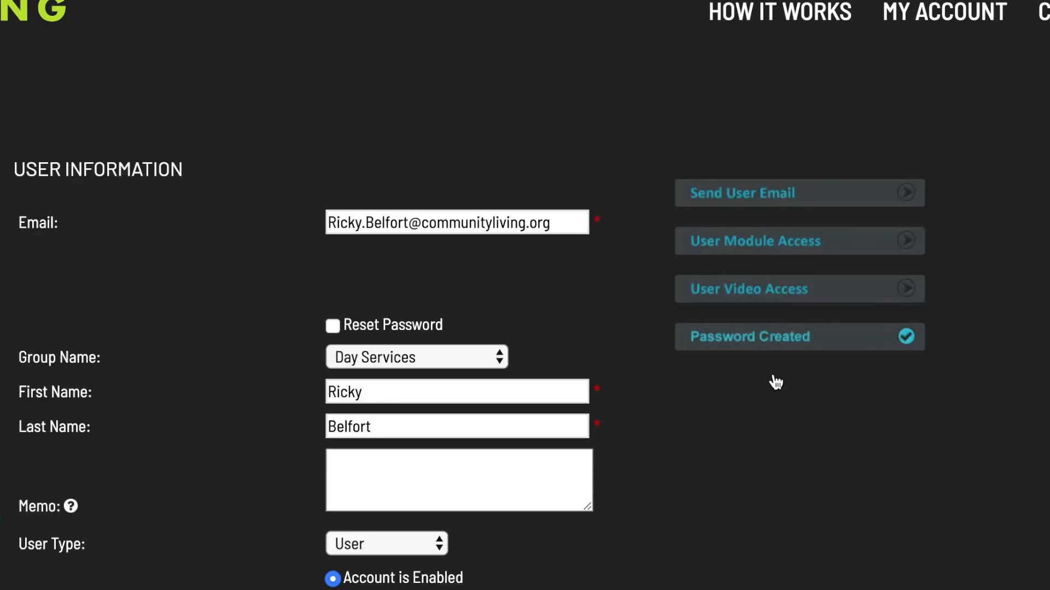
Change the user's Group Name from Day Services to None and submit.
{"action": "left_click", "coordinate": [479, 359]}
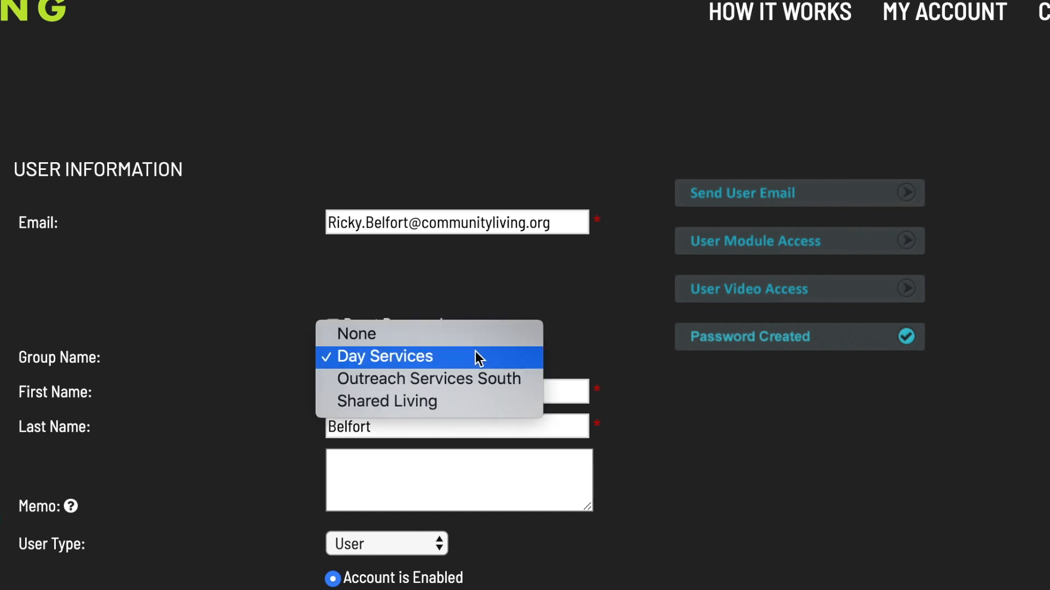
{"action": "left_click", "coordinate": [391, 334]}
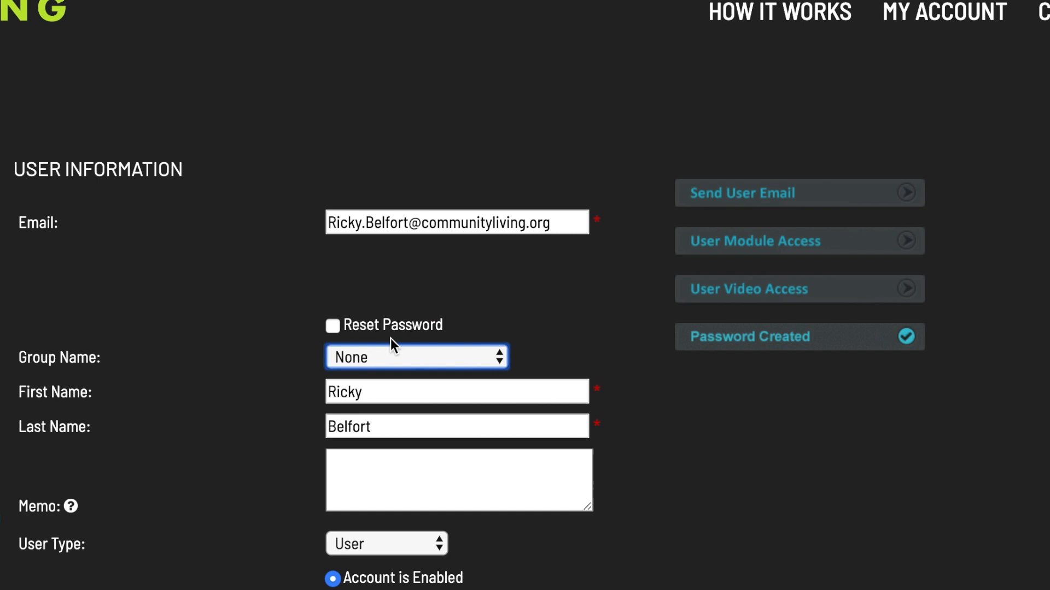
{"action": "scroll", "coordinate": [219, 586], "scroll_direction": "down", "scroll_amount": 2}
{"action": "left_click", "coordinate": [201, 521]}
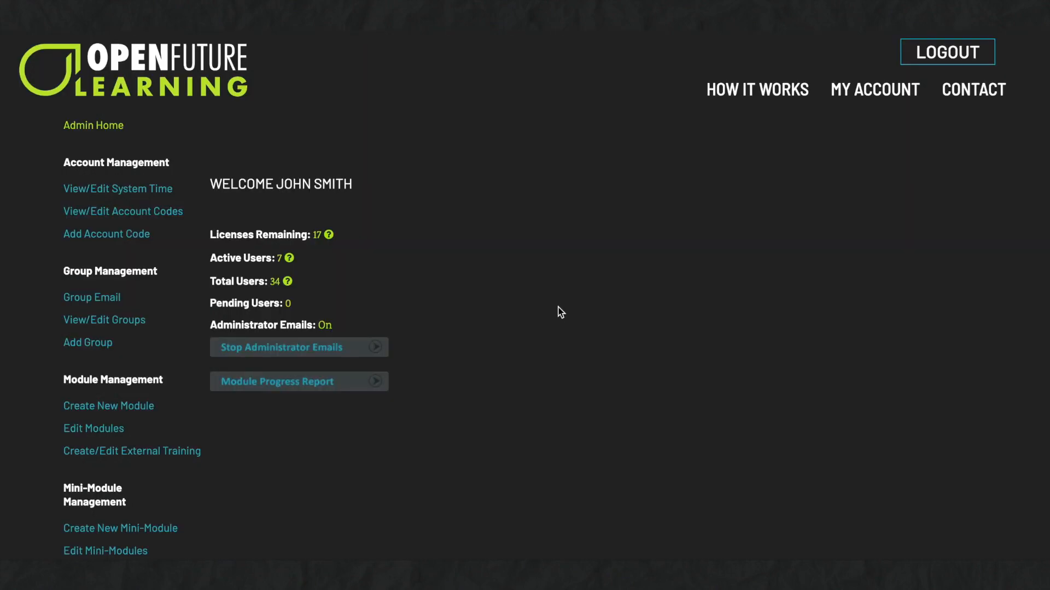
Check the User Progress group, status and suspended filters, then expand the first user's Staff Modules progress.
{"action": "scroll", "coordinate": [561, 312], "scroll_direction": "down", "scroll_amount": 6}
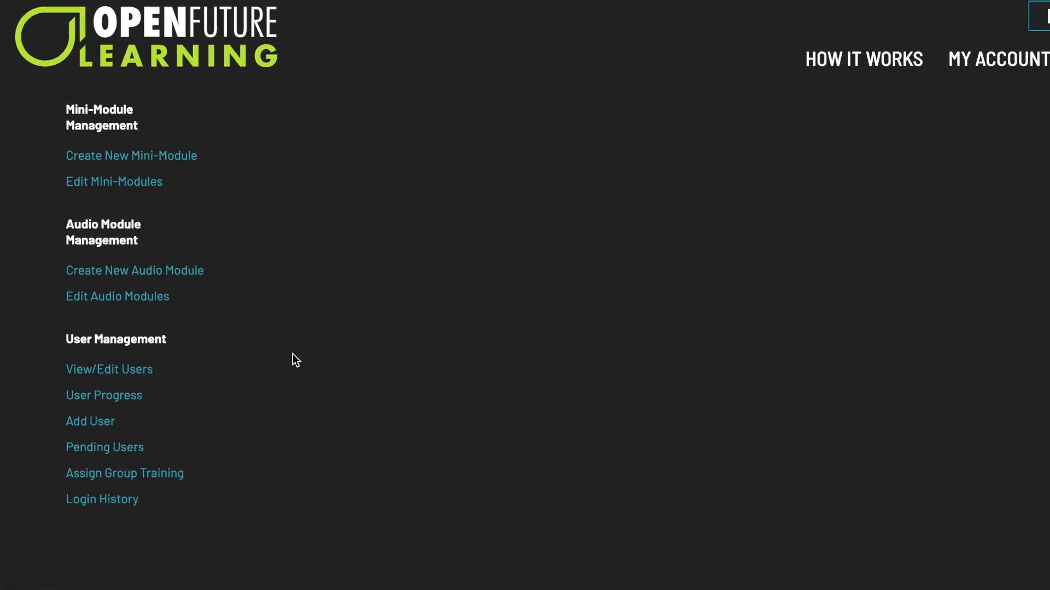
{"action": "left_click", "coordinate": [138, 395]}
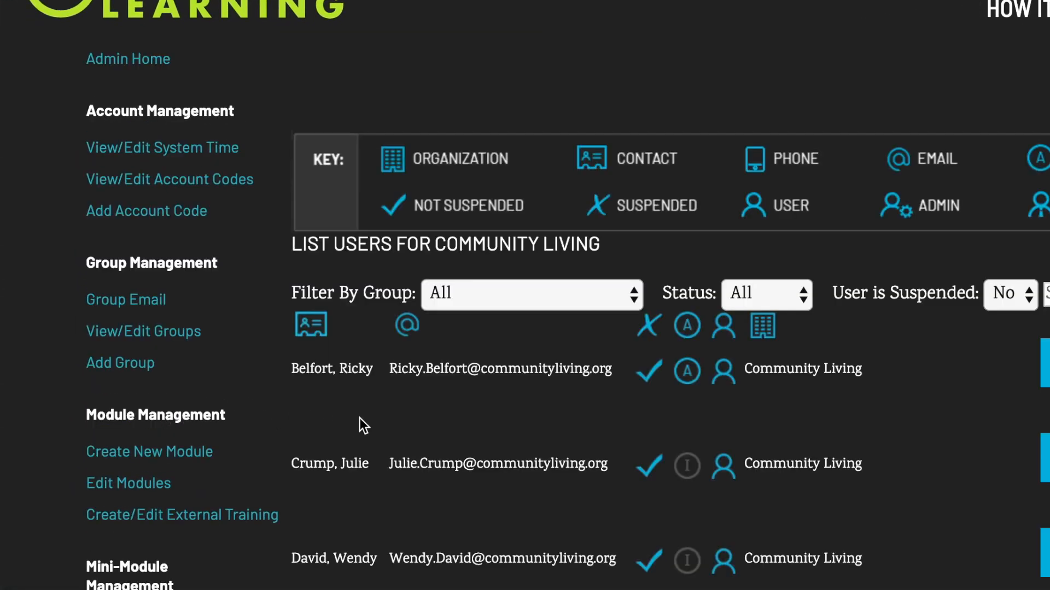
{"action": "left_click", "coordinate": [580, 293]}
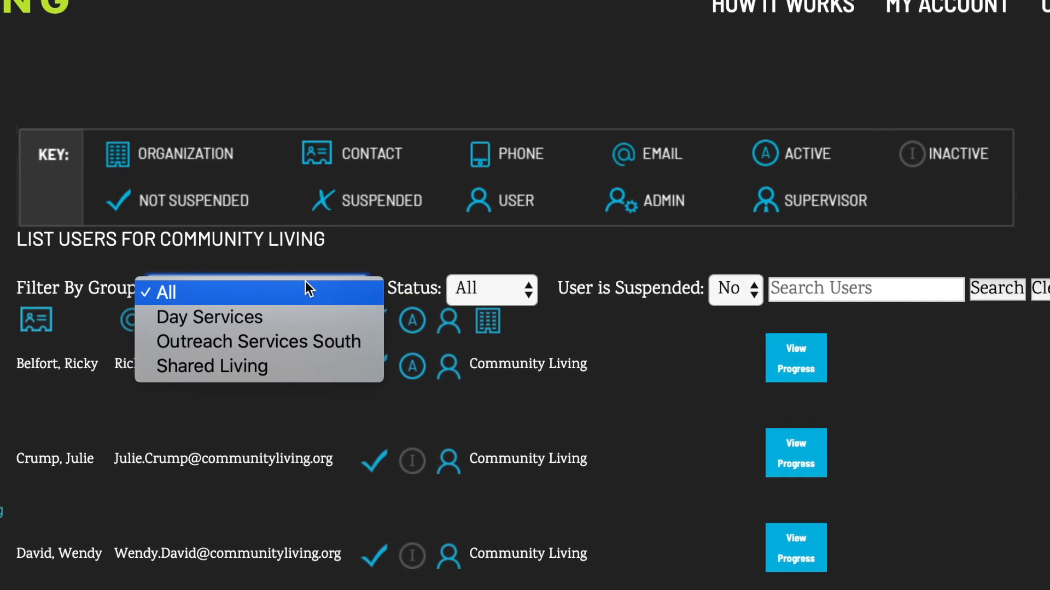
{"action": "left_click", "coordinate": [595, 299]}
{"action": "left_click", "coordinate": [511, 302]}
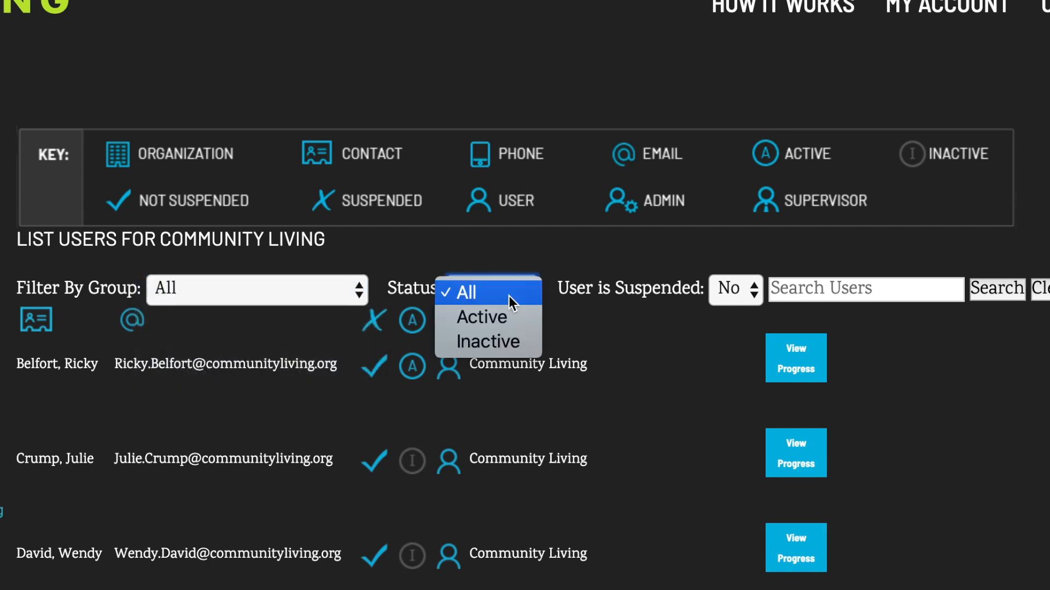
{"action": "left_click", "coordinate": [754, 289]}
{"action": "left_click", "coordinate": [751, 285]}
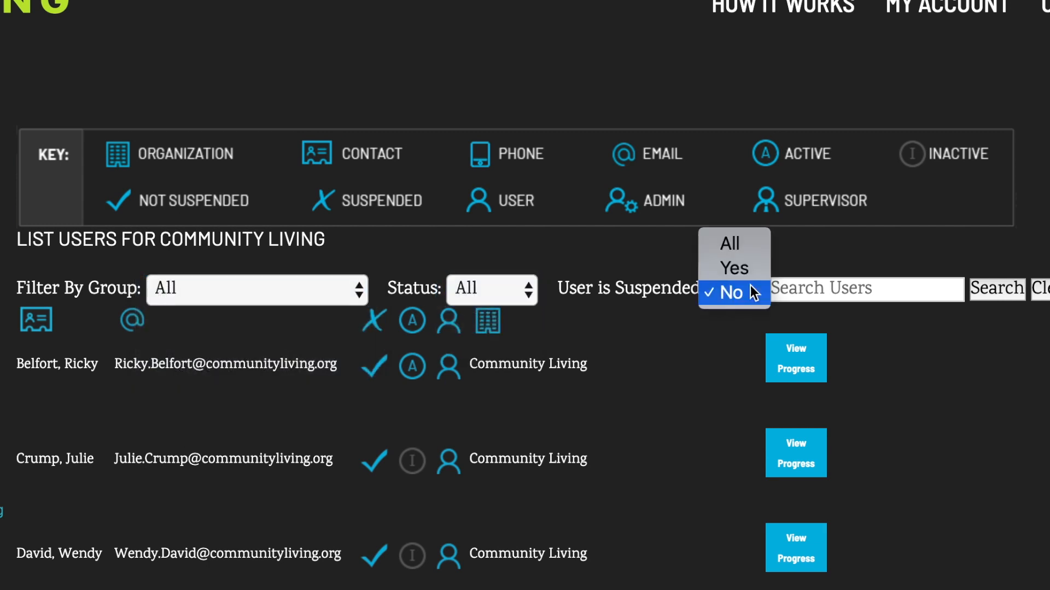
{"action": "left_click", "coordinate": [751, 285]}
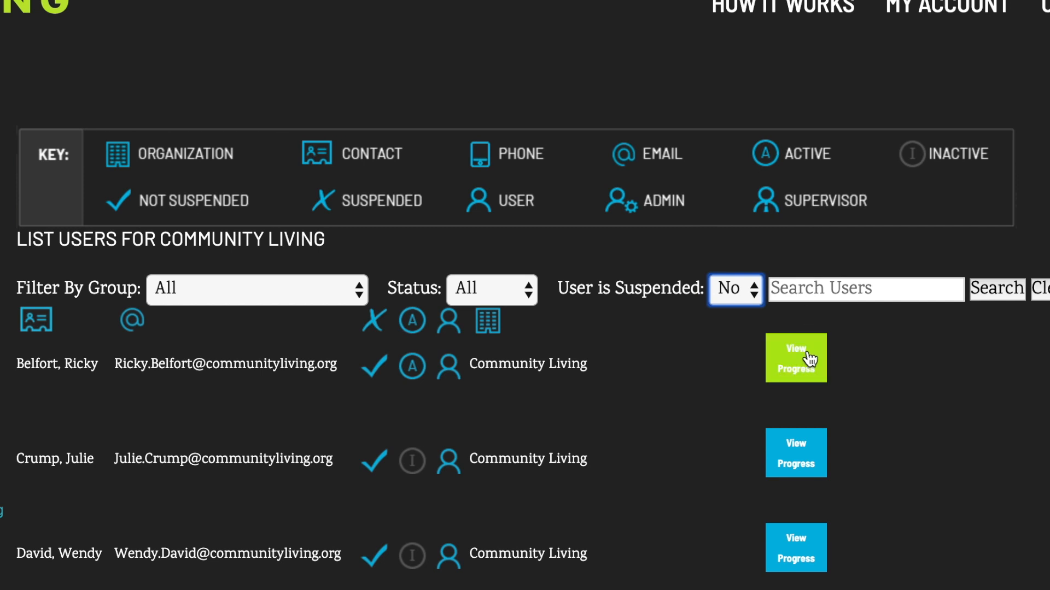
{"action": "left_click", "coordinate": [796, 358]}
{"action": "left_click", "coordinate": [392, 213]}
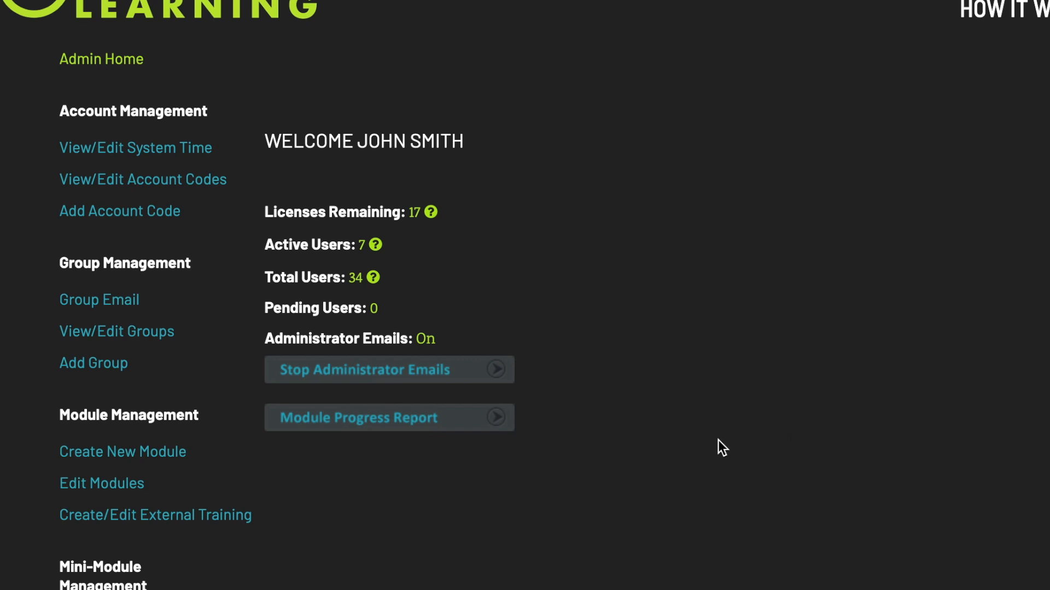
Start a Module Progress Report dated from 10/01/2019 to 12/03/2019.
{"action": "left_click", "coordinate": [468, 424]}
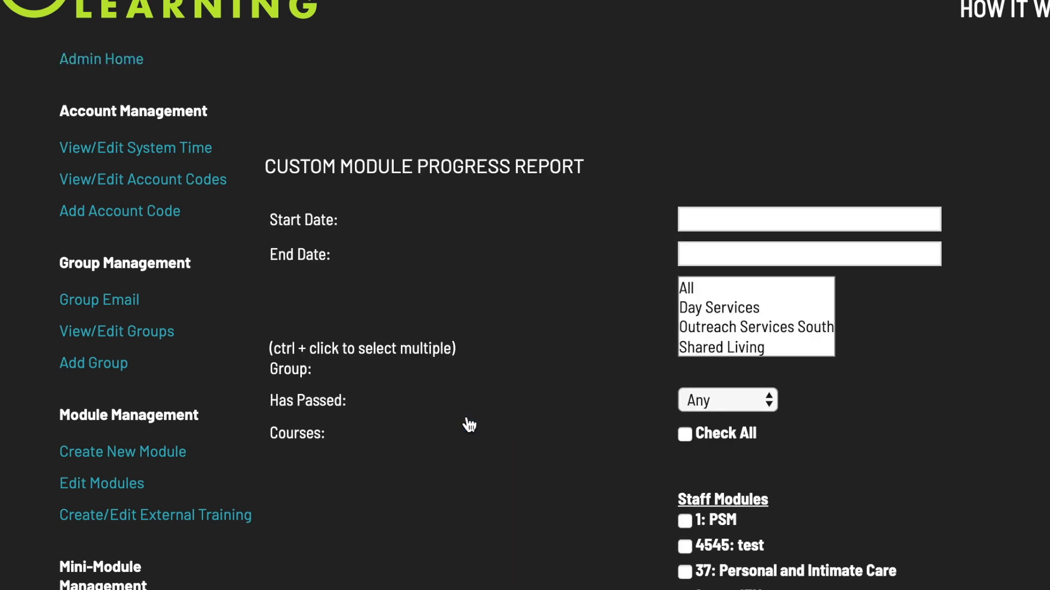
{"action": "left_click", "coordinate": [711, 218]}
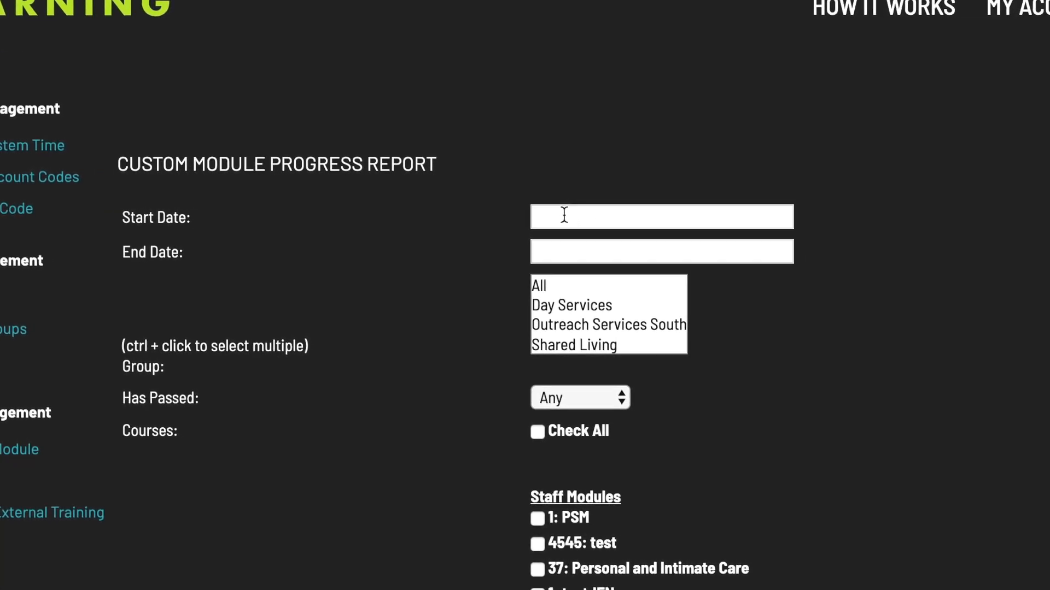
{"action": "left_click", "coordinate": [468, 253]}
{"action": "left_click", "coordinate": [468, 254]}
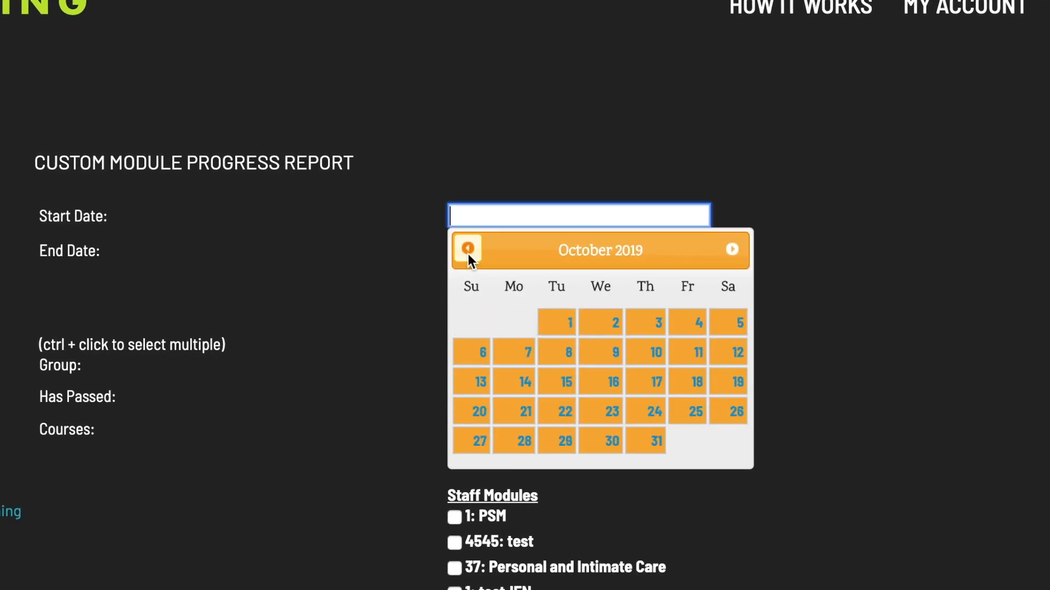
{"action": "left_click", "coordinate": [563, 327]}
{"action": "left_click", "coordinate": [630, 255]}
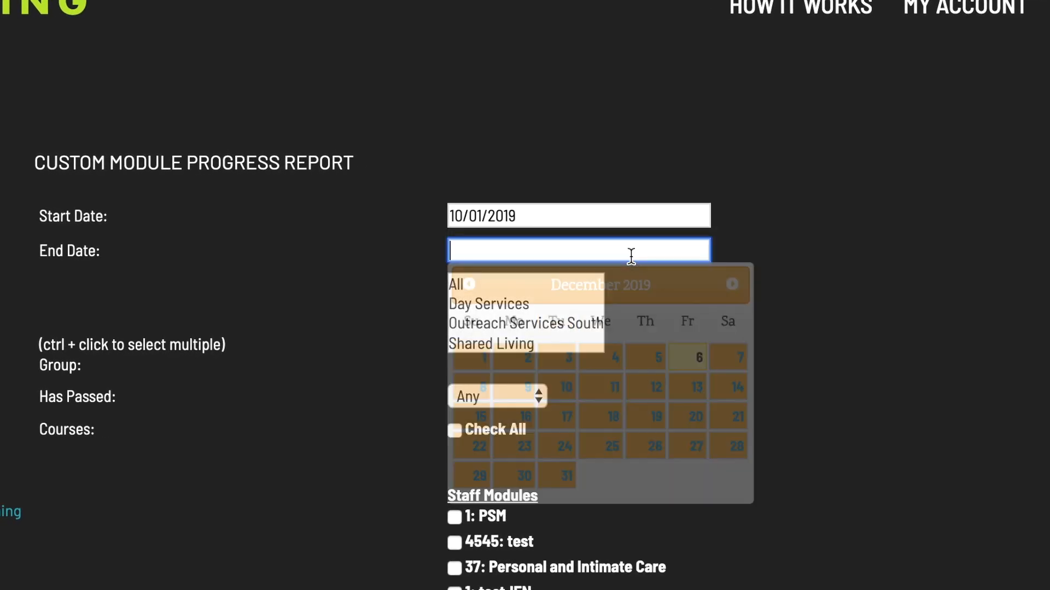
{"action": "left_click", "coordinate": [559, 365]}
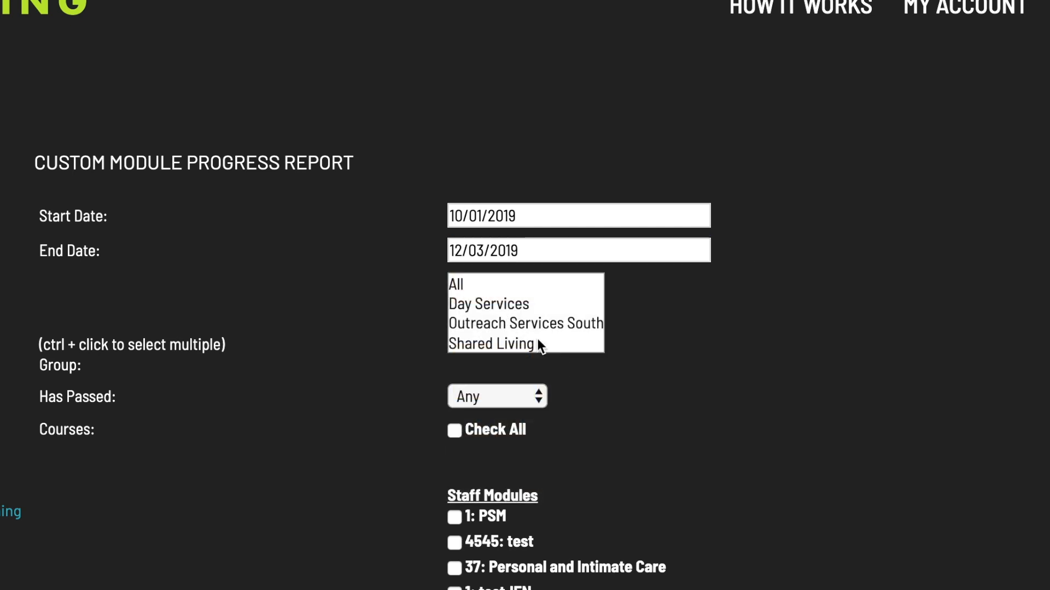
Limit the report to Day Services users whose Has Passed status is Passed.
{"action": "left_click", "coordinate": [486, 304]}
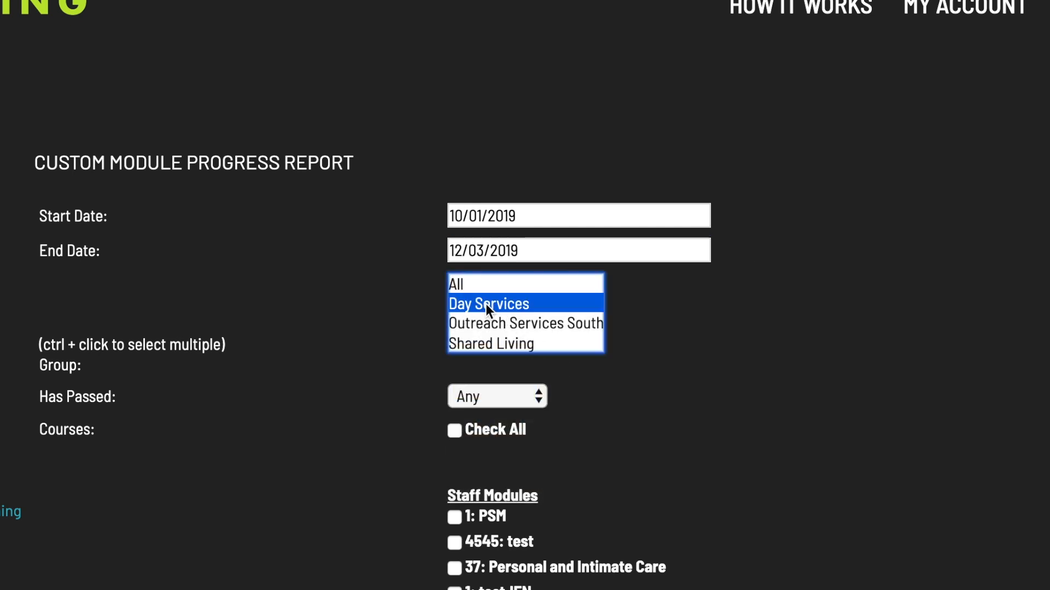
{"action": "left_click", "coordinate": [484, 393]}
{"action": "left_click", "coordinate": [486, 417]}
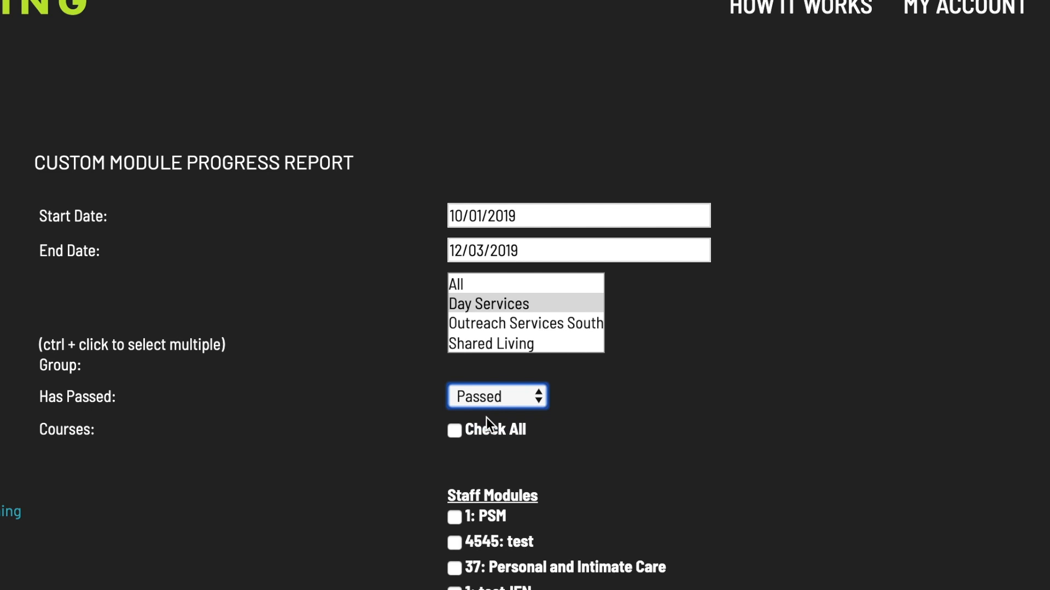
{"action": "scroll", "coordinate": [610, 429], "scroll_direction": "down", "scroll_amount": 15}
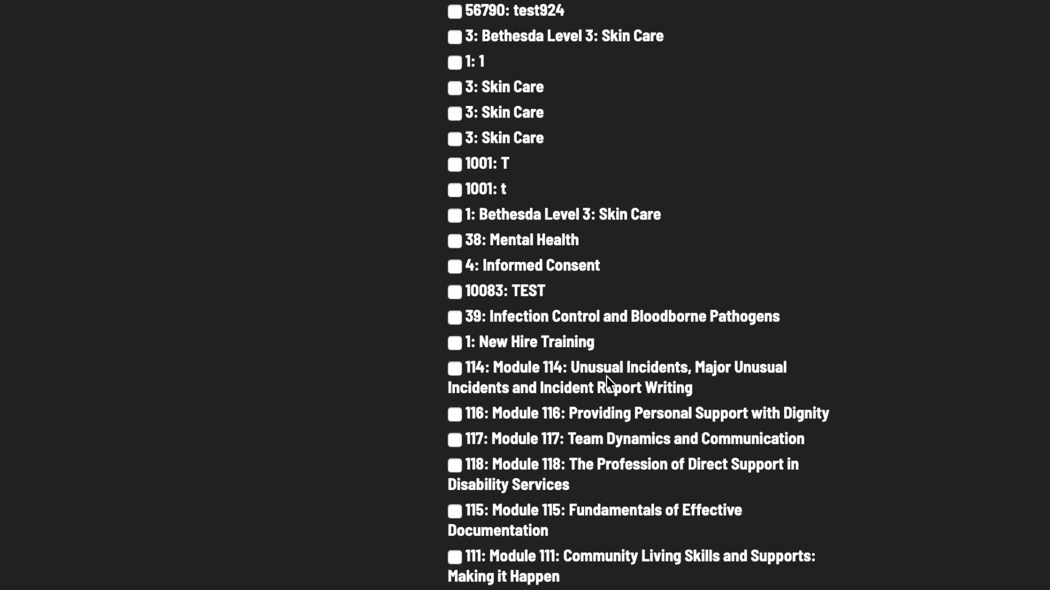
{"action": "scroll", "coordinate": [607, 345], "scroll_direction": "down", "scroll_amount": 20}
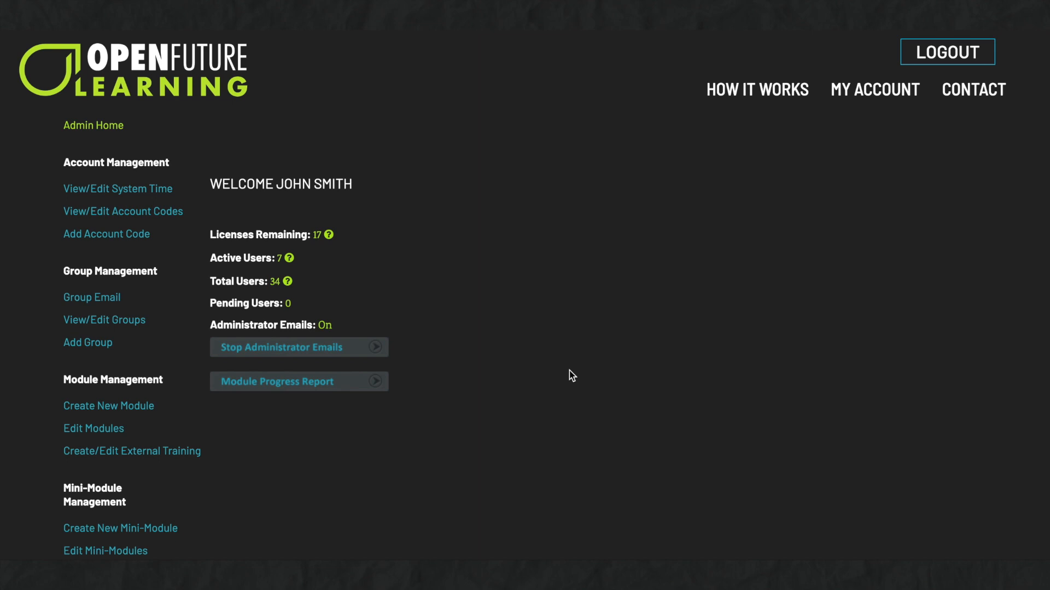
Search the User Progress list for the user by name.
{"action": "scroll", "coordinate": [570, 371], "scroll_direction": "down", "scroll_amount": 6}
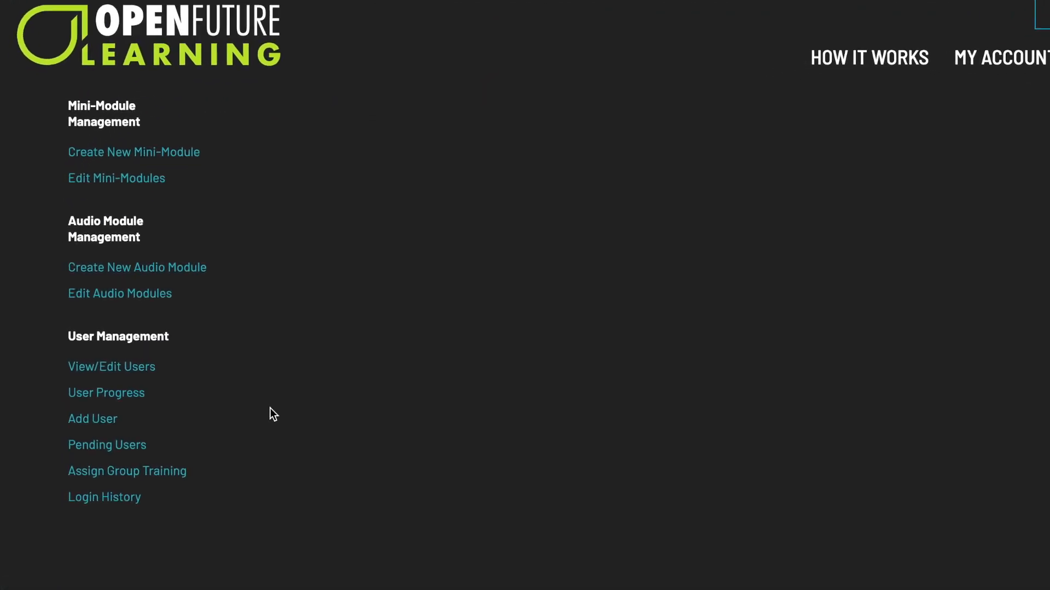
{"action": "left_click", "coordinate": [129, 397]}
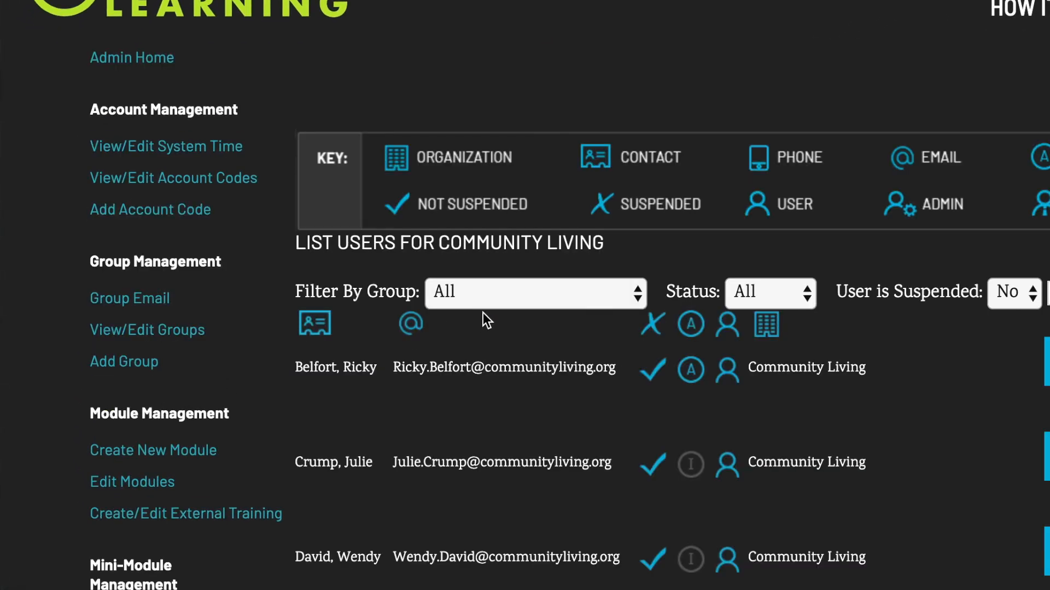
{"action": "left_click", "coordinate": [566, 293]}
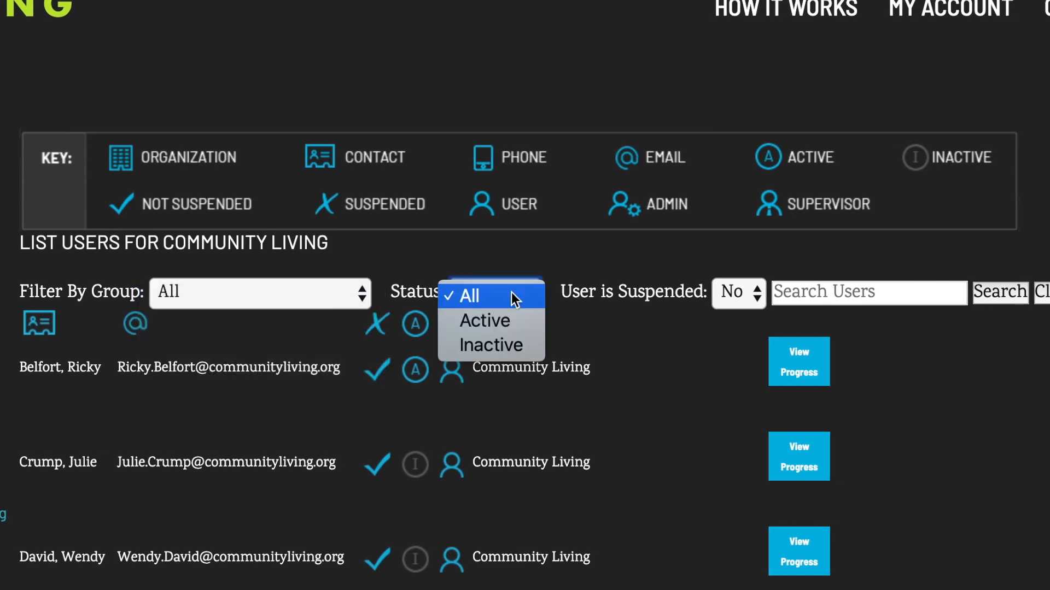
{"action": "left_click", "coordinate": [738, 297]}
{"action": "left_click", "coordinate": [738, 297]}
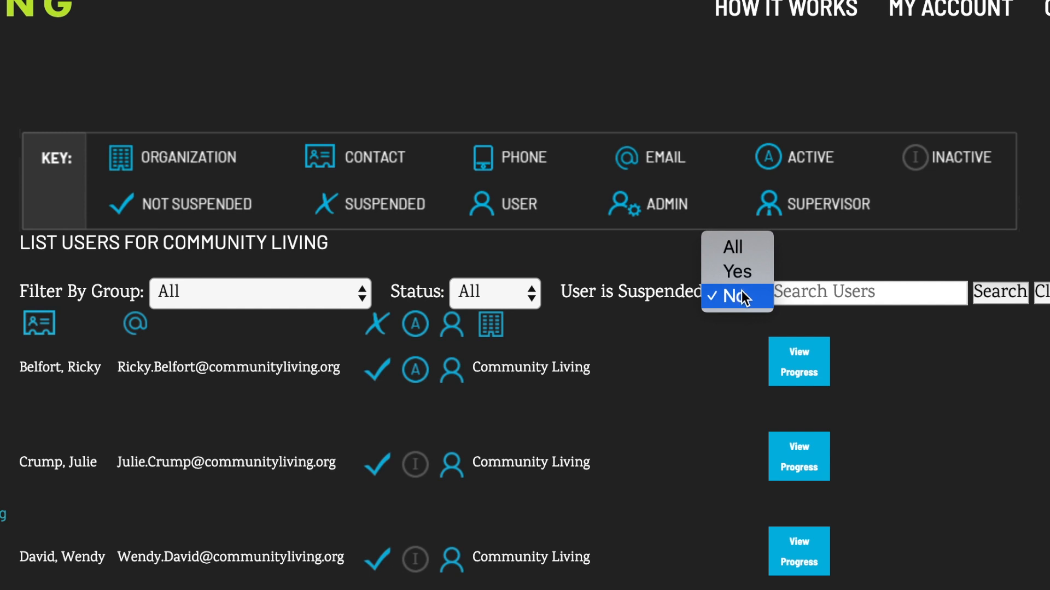
{"action": "left_click", "coordinate": [834, 293]}
{"action": "left_click", "coordinate": [834, 293]}
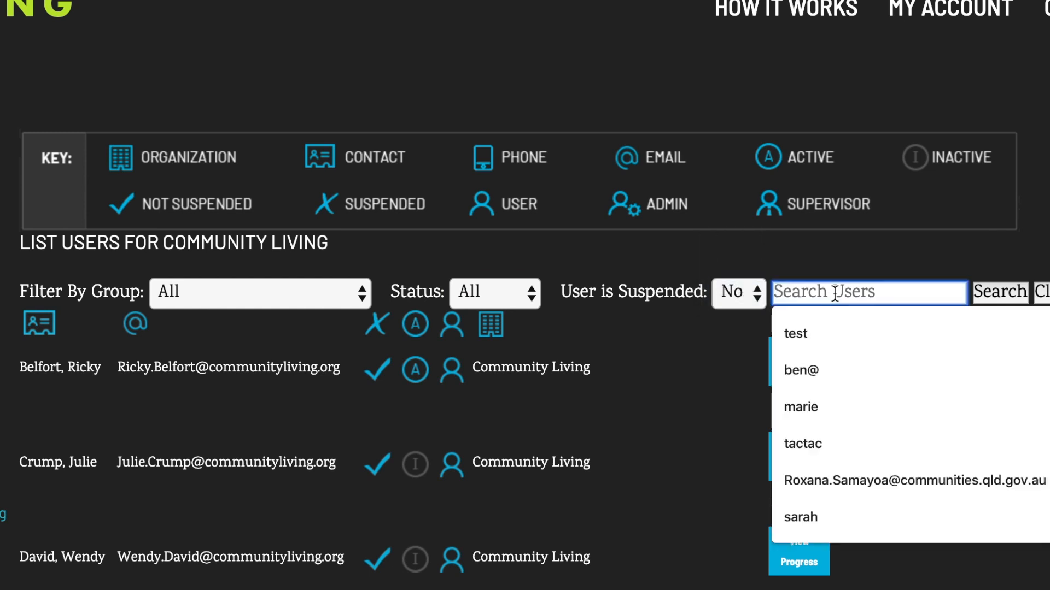
{"action": "type", "text": "brooke"}
{"action": "key", "text": "Return"}
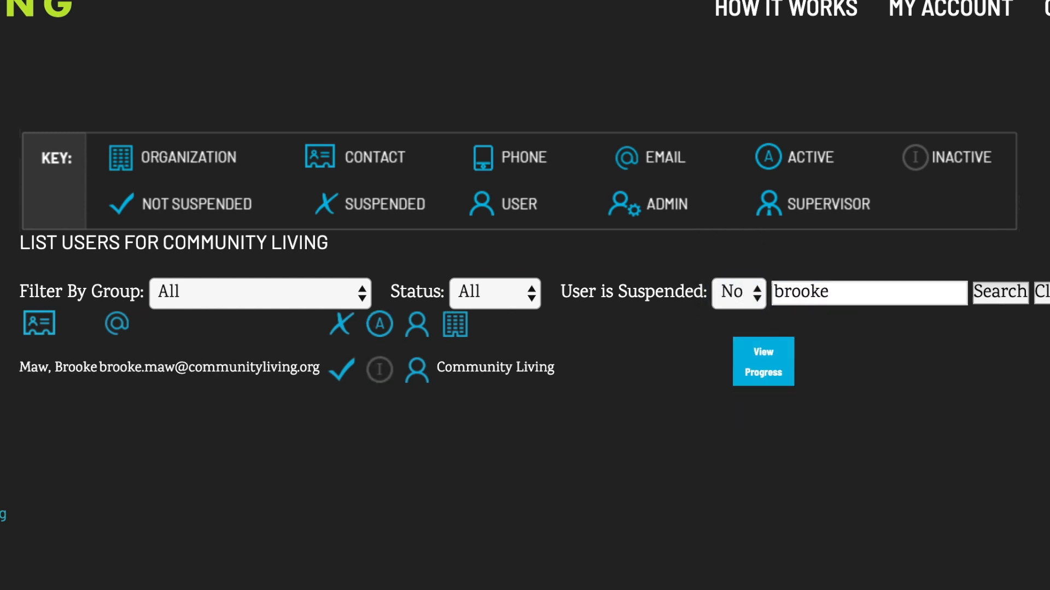
Extend that user's Challenging Behavior module expiry date to 2020-Jan-01.
{"action": "left_click", "coordinate": [759, 378]}
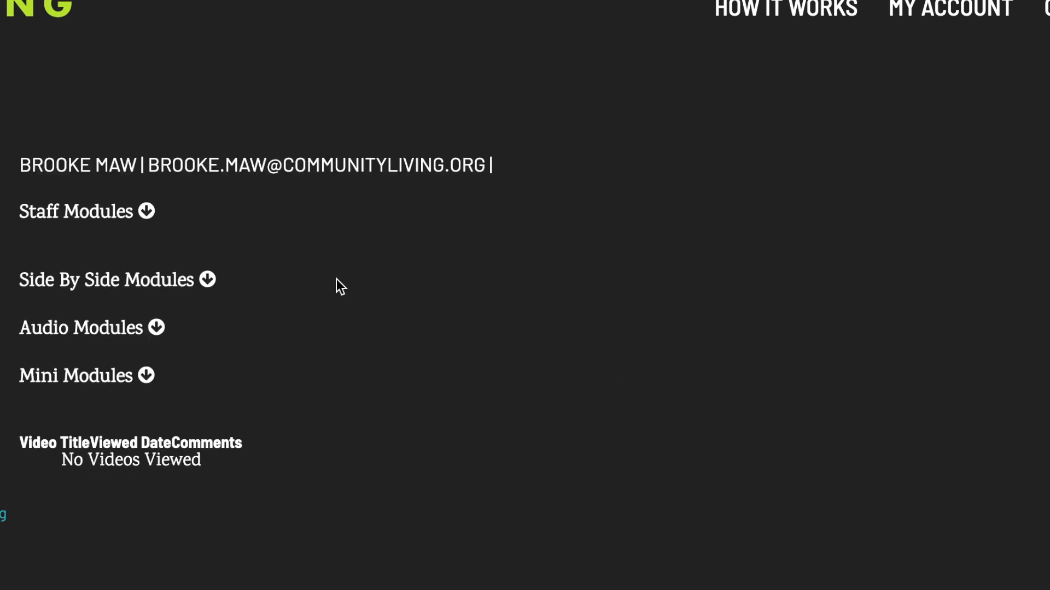
{"action": "left_click", "coordinate": [146, 211]}
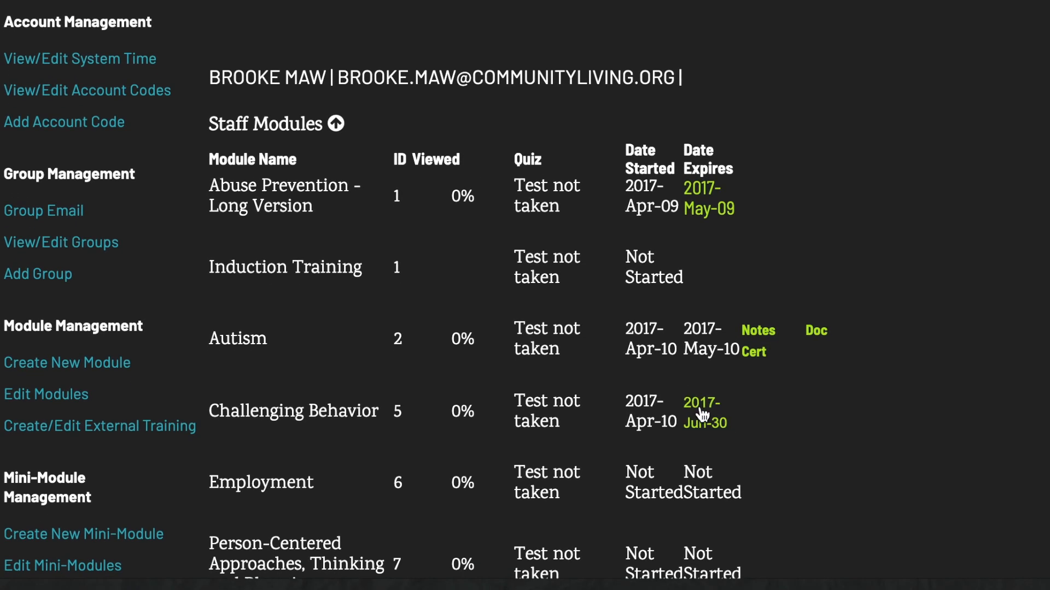
{"action": "left_click", "coordinate": [704, 418]}
{"action": "scroll", "coordinate": [792, 353], "scroll_direction": "down", "scroll_amount": 4}
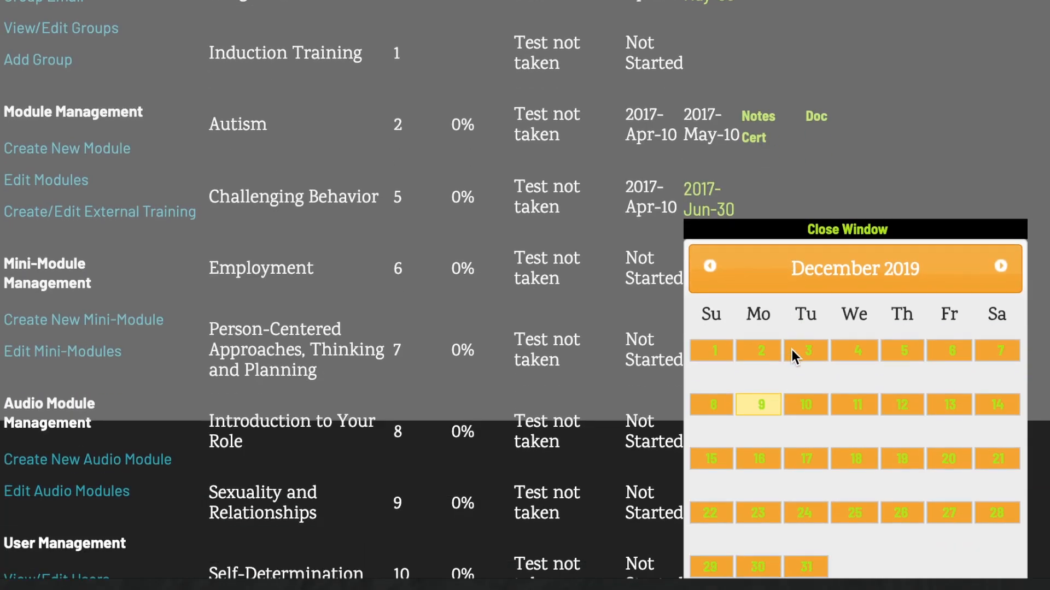
{"action": "scroll", "coordinate": [792, 354], "scroll_direction": "down", "scroll_amount": 2}
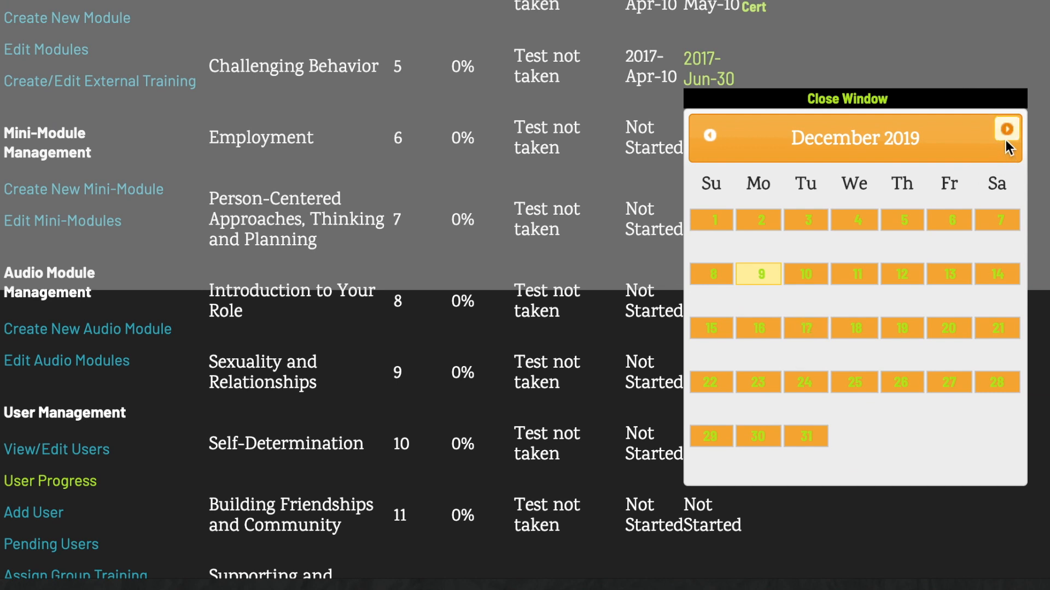
{"action": "left_click", "coordinate": [1006, 131]}
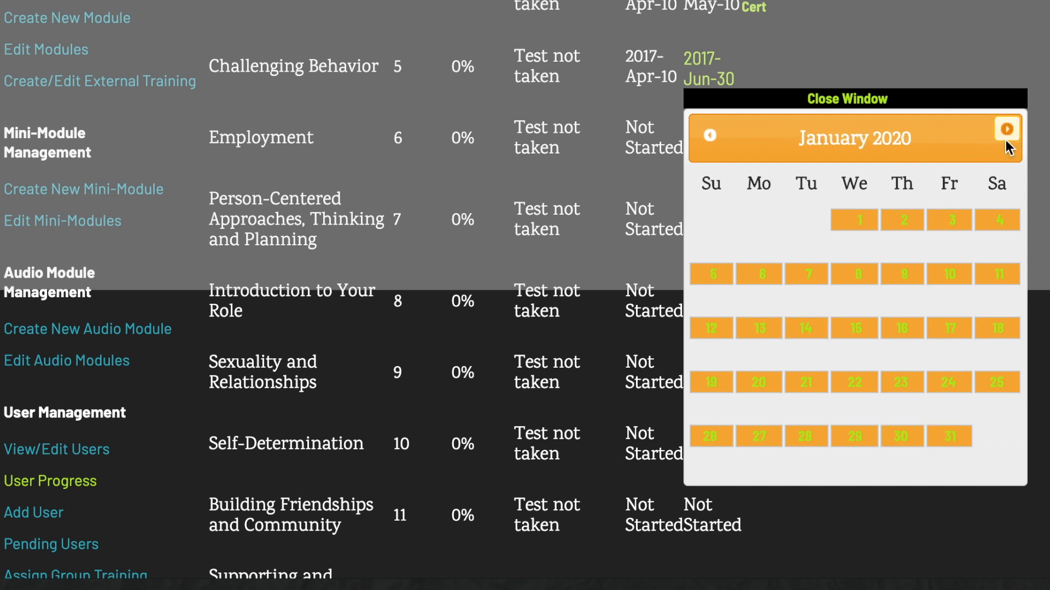
{"action": "left_click", "coordinate": [861, 221]}
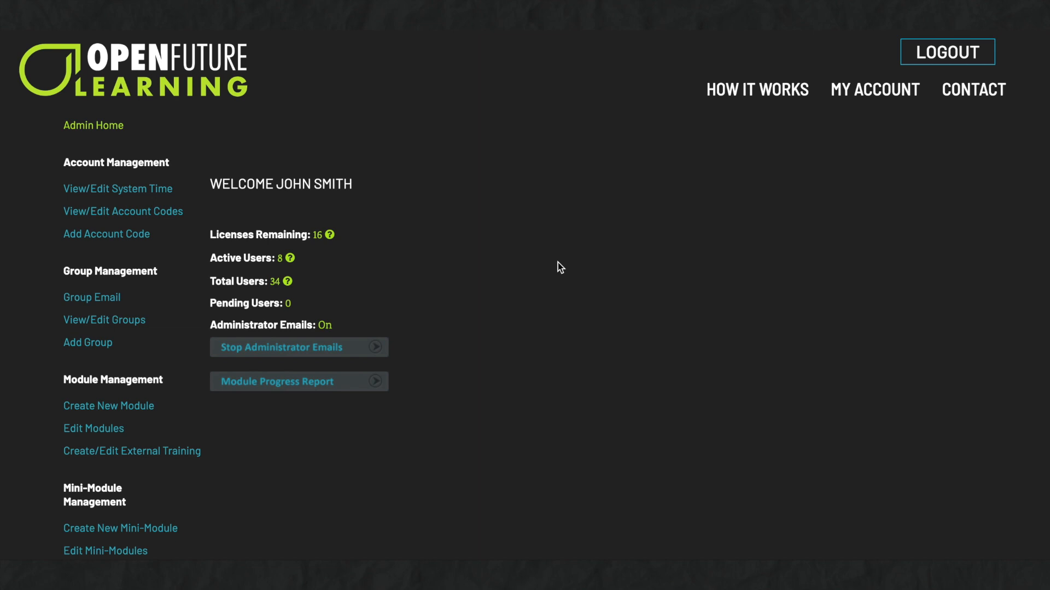
Open the organization's Login History and view one user's login entries.
{"action": "scroll", "coordinate": [557, 263], "scroll_direction": "down", "scroll_amount": 8}
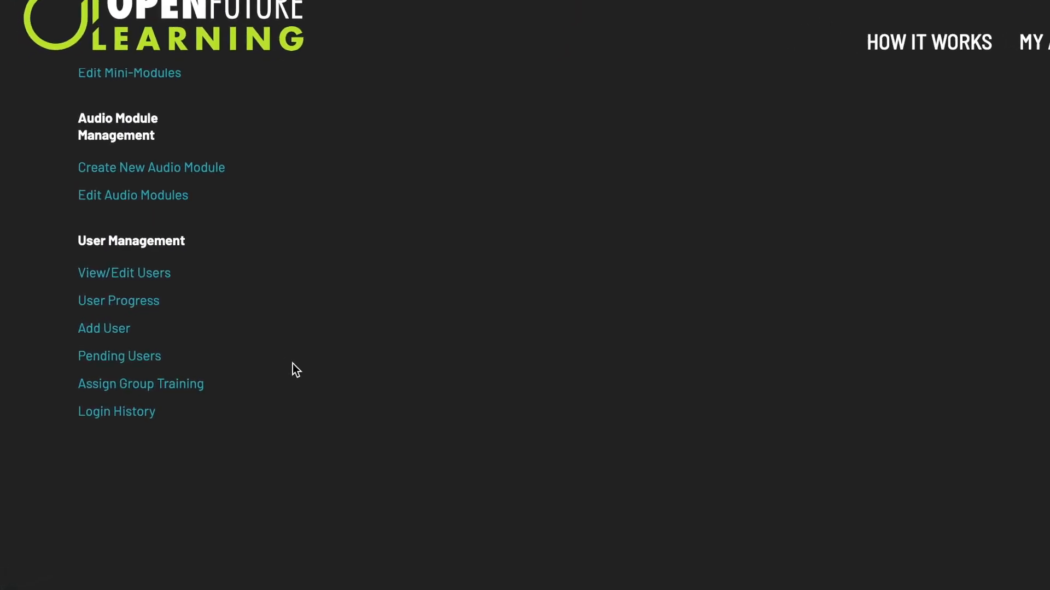
{"action": "left_click", "coordinate": [132, 411]}
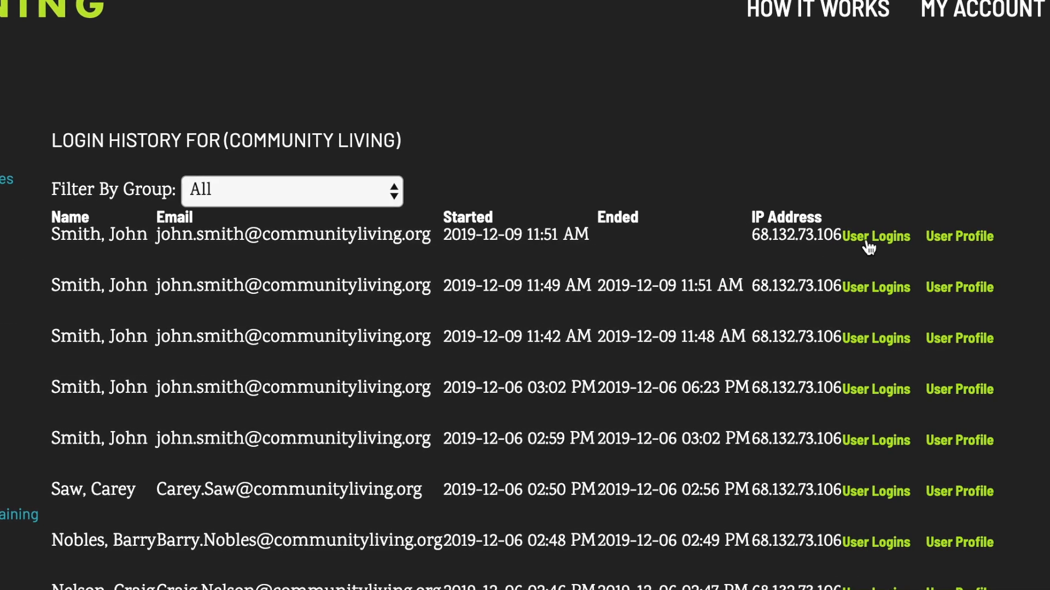
{"action": "scroll", "coordinate": [861, 424], "scroll_direction": "down", "scroll_amount": 4}
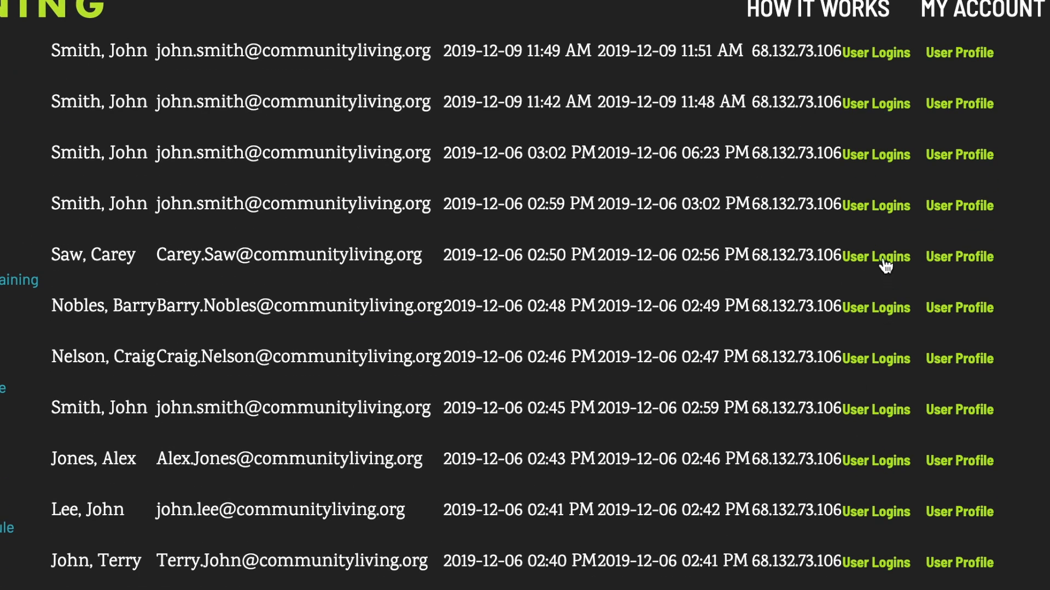
{"action": "left_click", "coordinate": [884, 261]}
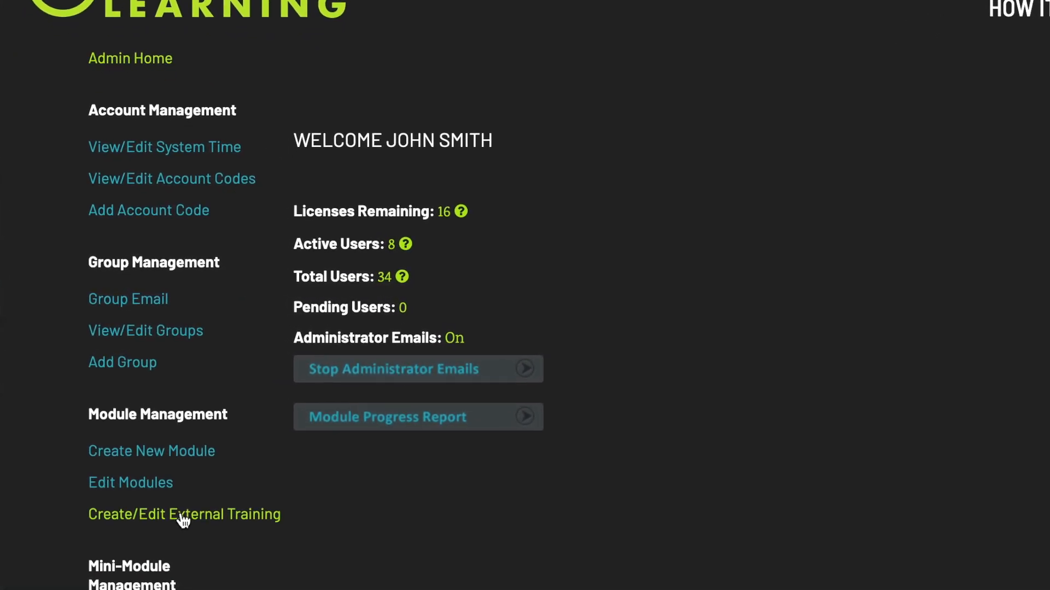
Create a new external training titled Induction Training, number 1, length 48 minutes.
{"action": "left_click", "coordinate": [182, 518]}
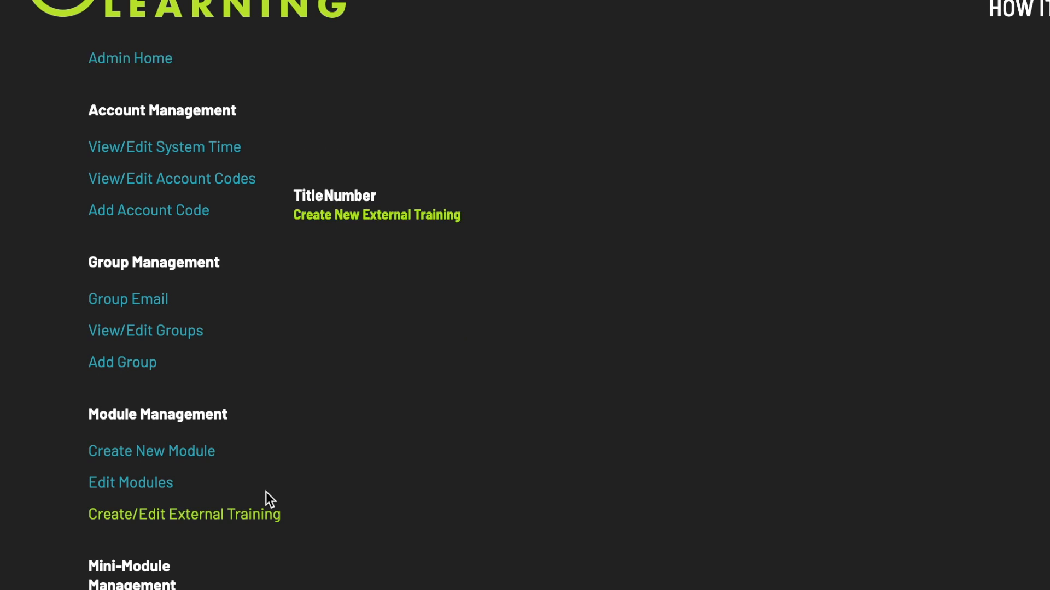
{"action": "left_click", "coordinate": [422, 227]}
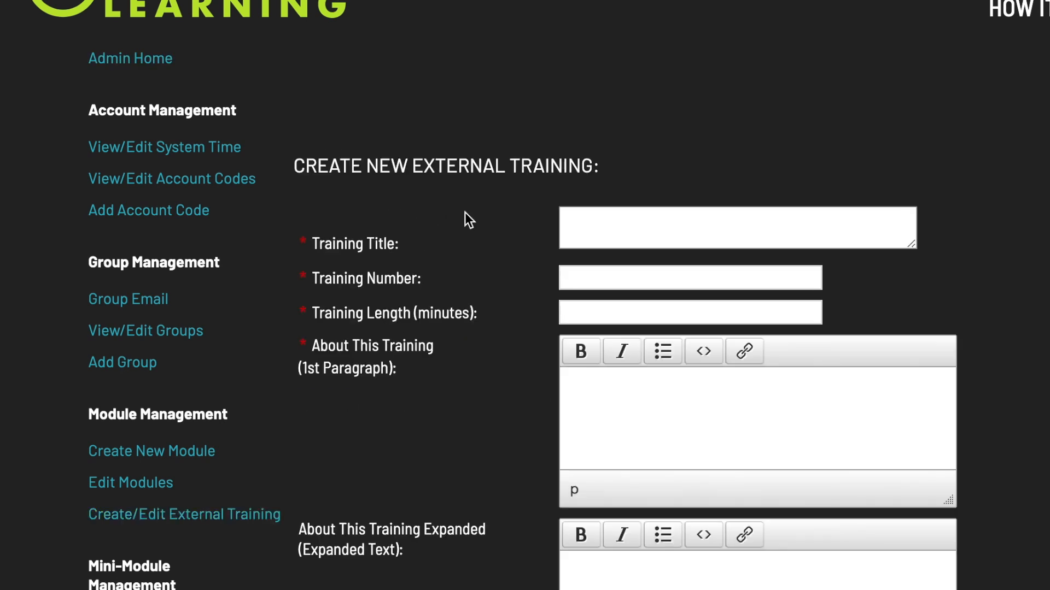
{"action": "left_click", "coordinate": [602, 212]}
{"action": "type", "text": "Inducti"}
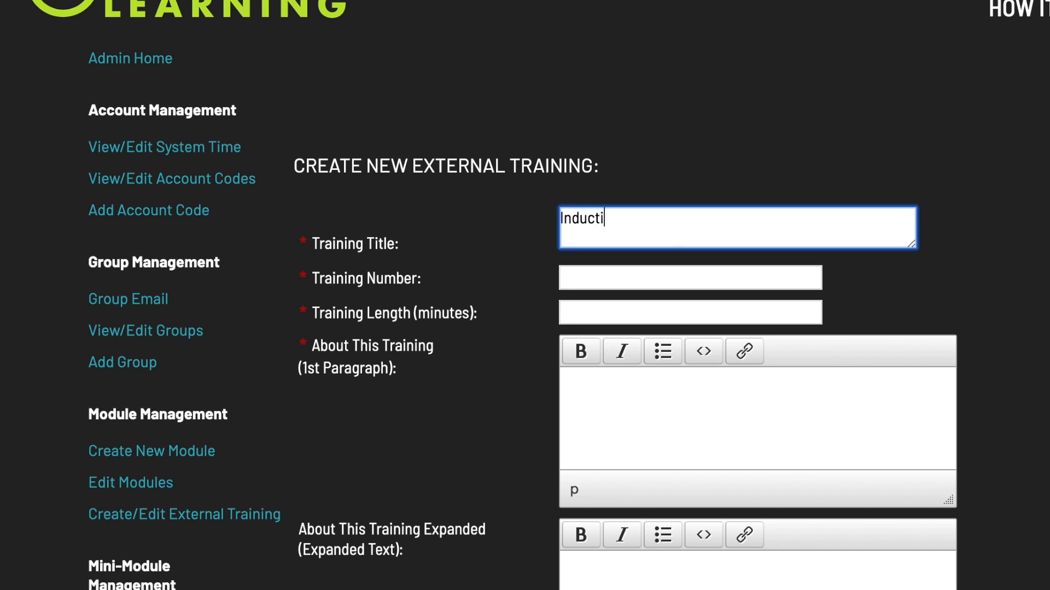
{"action": "type", "text": "on Training"}
{"action": "key", "text": "Tab"}
{"action": "type", "text": "1"}
{"action": "key", "text": "Tab"}
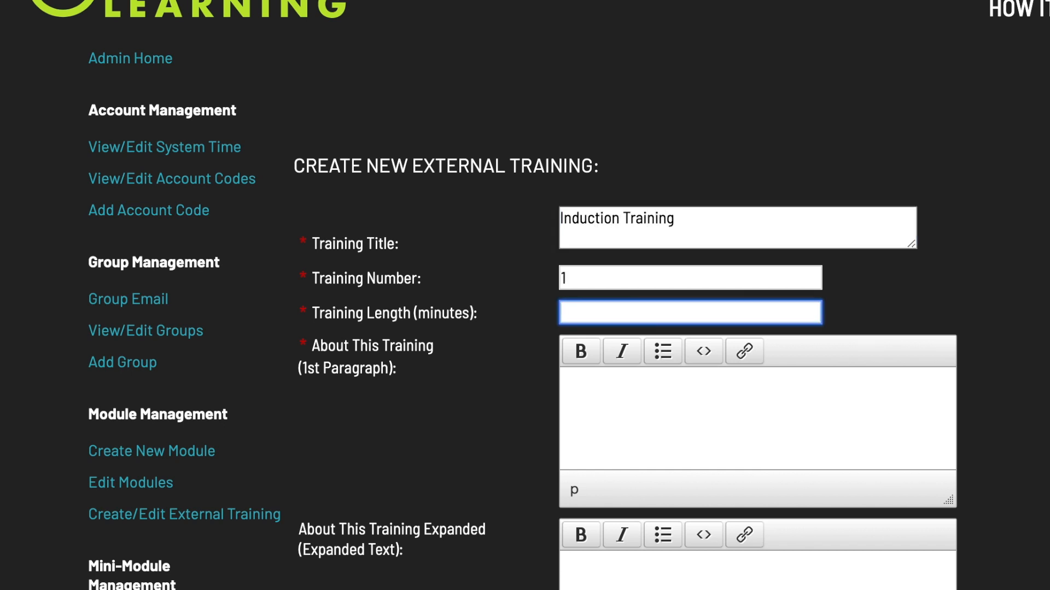
{"action": "type", "text": "48"}
{"action": "key", "text": "Tab"}
Write the description: 'This training will introduce you to our agency policies', then begin 'This training is hosted by'.
{"action": "type", "text": "This training will introduce you to our agency policies"}
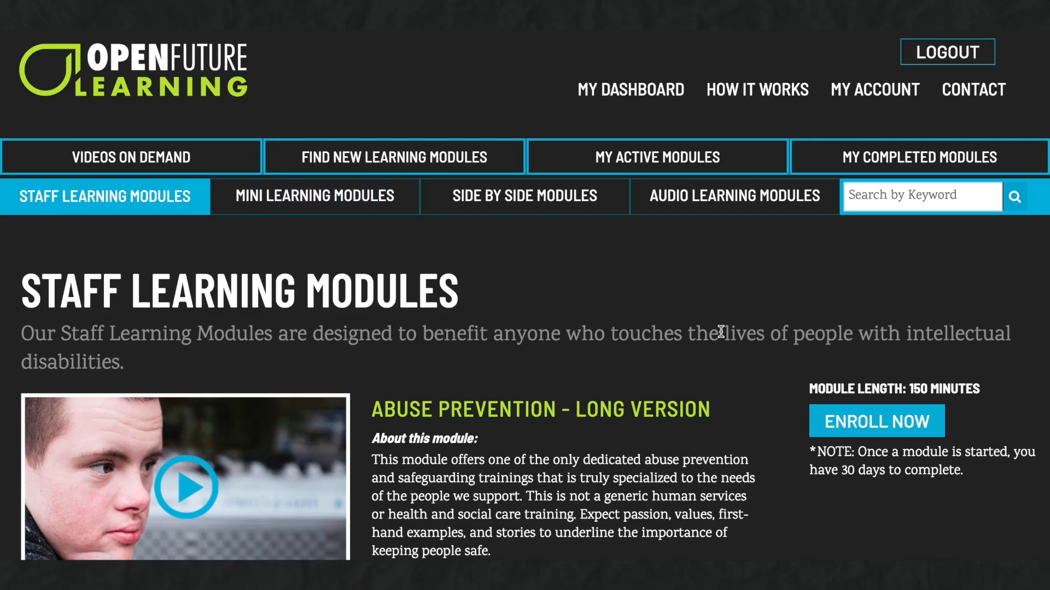
{"action": "scroll", "coordinate": [721, 332], "scroll_direction": "down", "scroll_amount": 2}
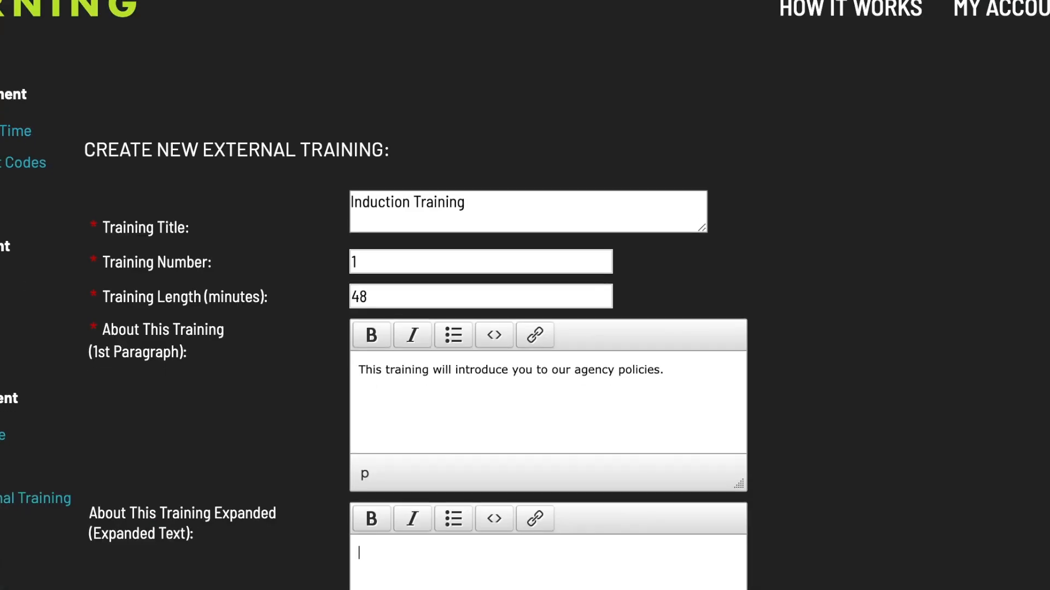
{"action": "scroll", "coordinate": [547, 328], "scroll_direction": "down", "scroll_amount": 3}
{"action": "type", "text": "This training"}
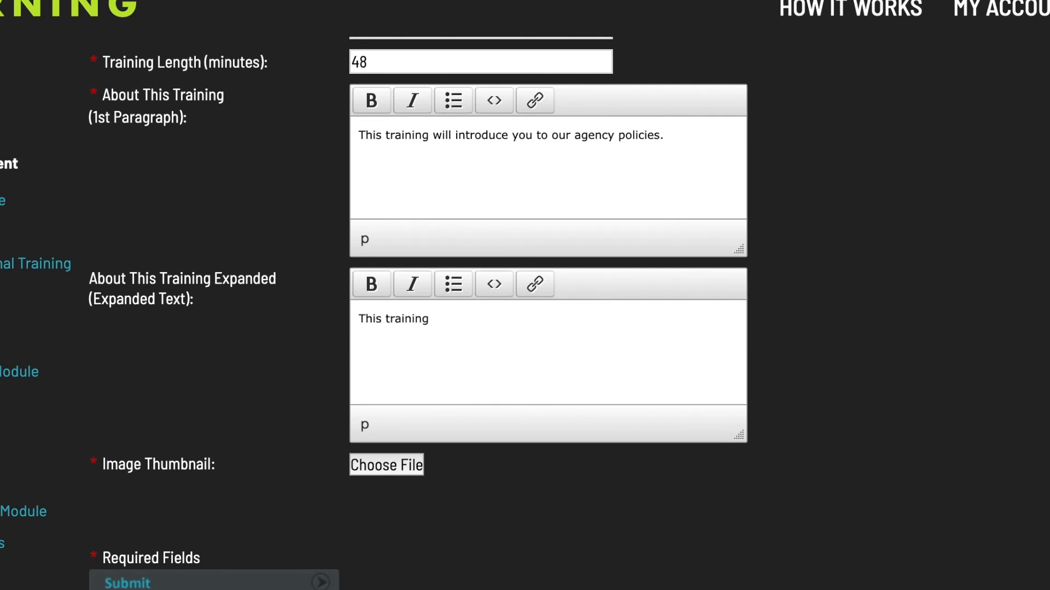
{"action": "type", "text": " is hosted by"}
Upload image.jpg as the Induction Training thumbnail and submit the new external training.
{"action": "left_click", "coordinate": [389, 470]}
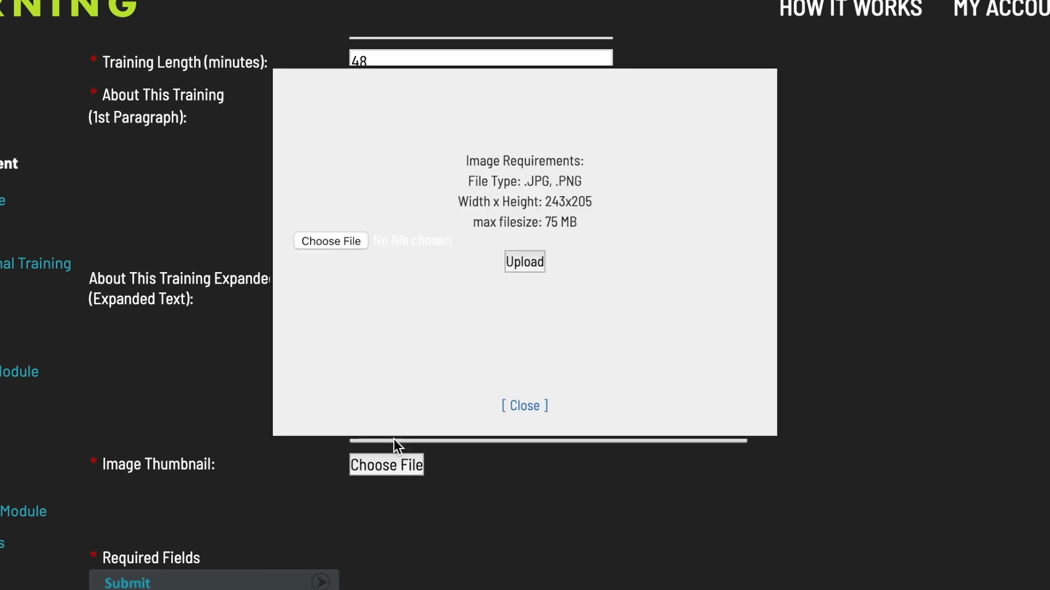
{"action": "left_click", "coordinate": [348, 287]}
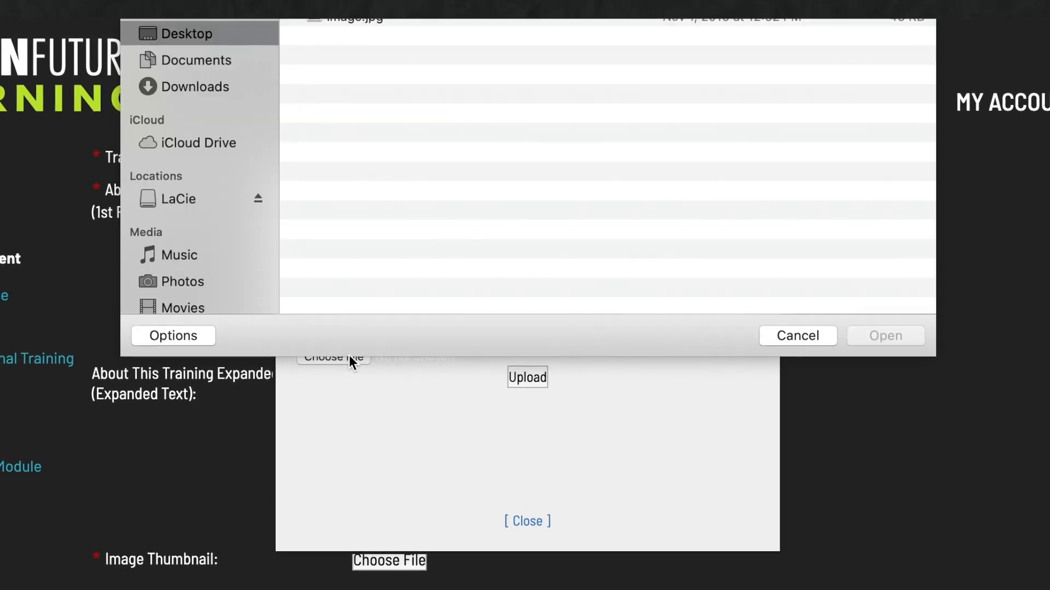
{"action": "double_click", "coordinate": [390, 19]}
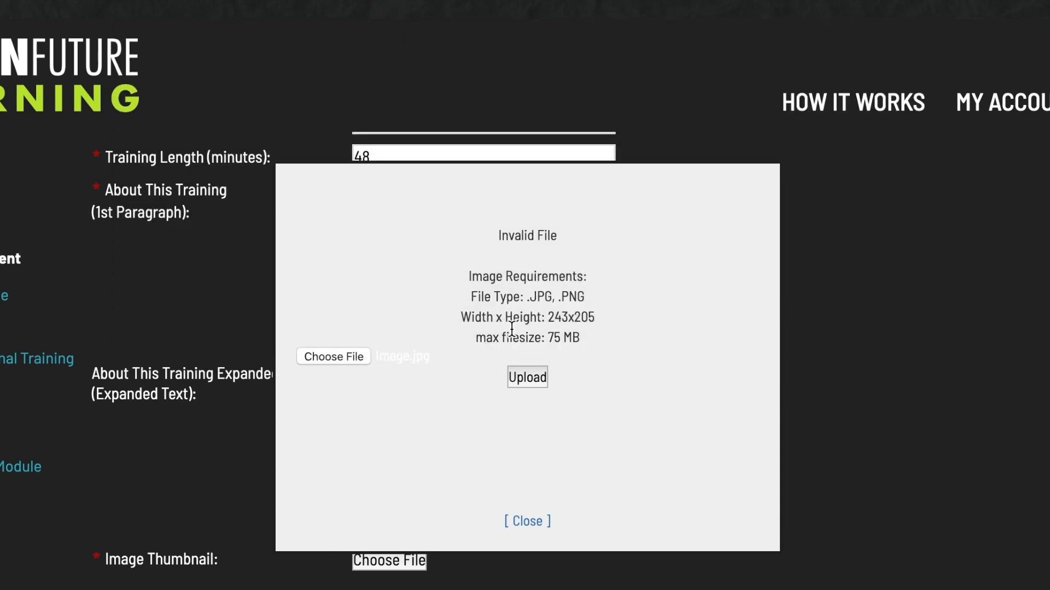
{"action": "left_click", "coordinate": [528, 377]}
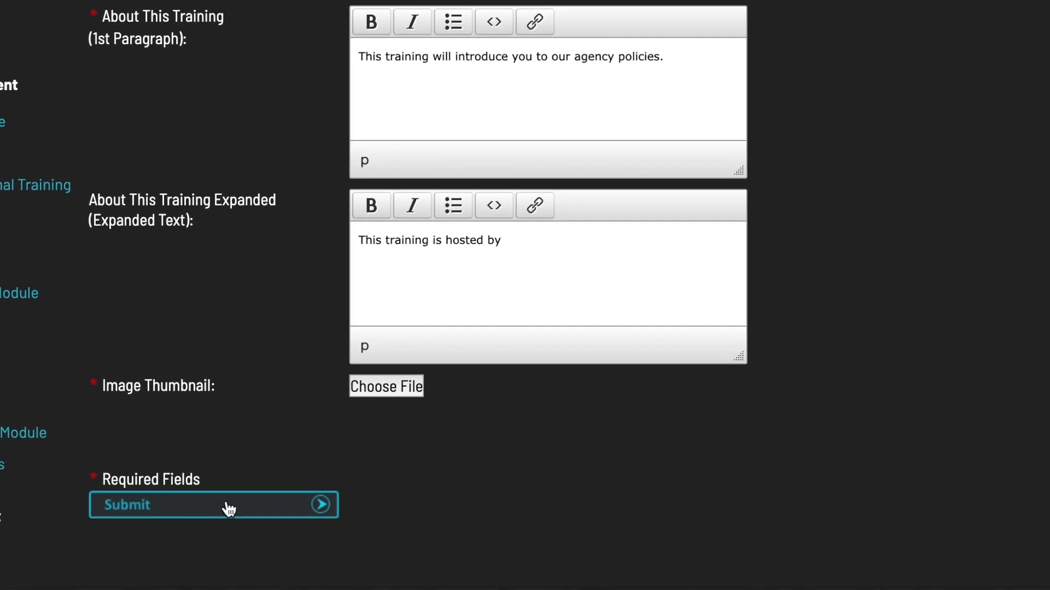
{"action": "left_click", "coordinate": [228, 493]}
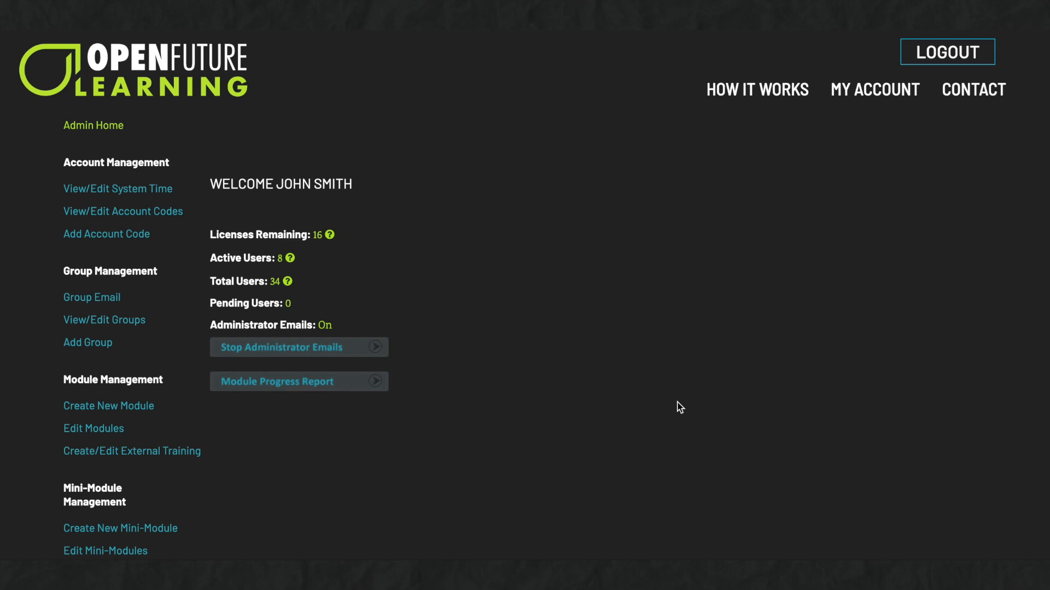
Assign the Autism staff module to three users and record the group training as completed.
{"action": "scroll", "coordinate": [680, 407], "scroll_direction": "down", "scroll_amount": 8}
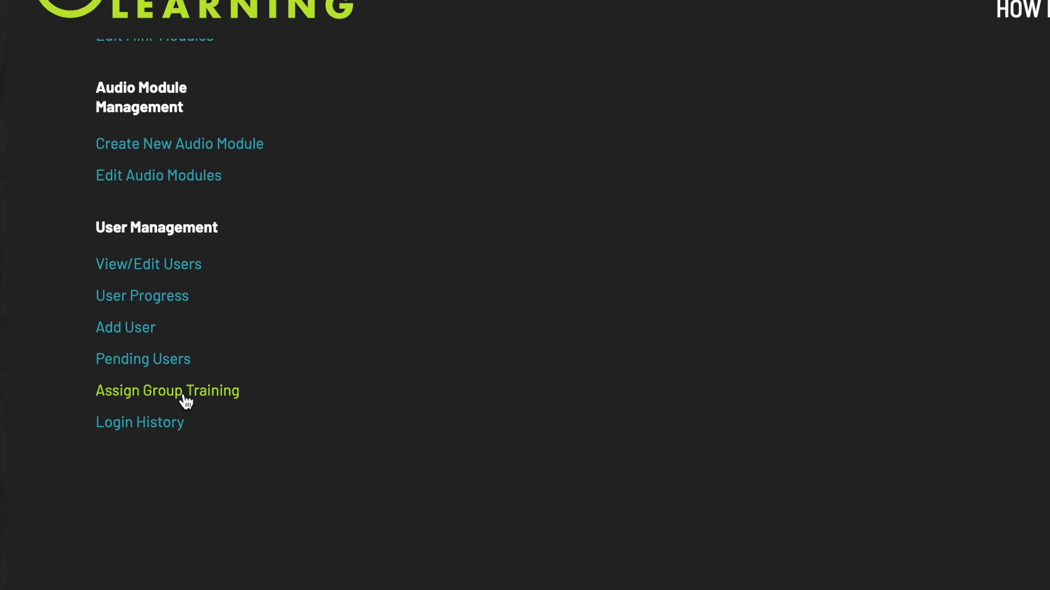
{"action": "left_click", "coordinate": [184, 395]}
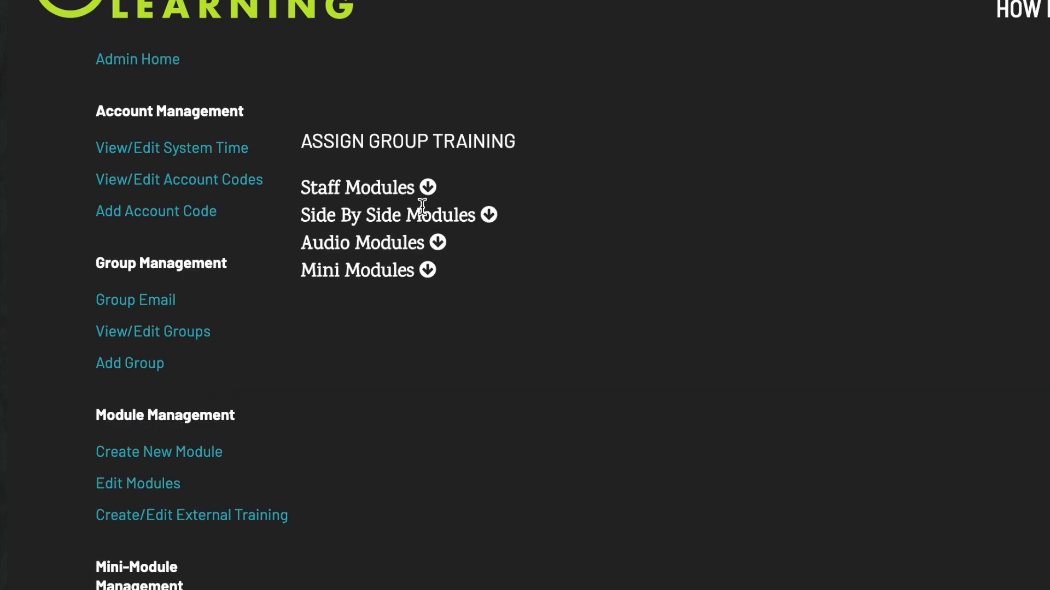
{"action": "left_click", "coordinate": [429, 188]}
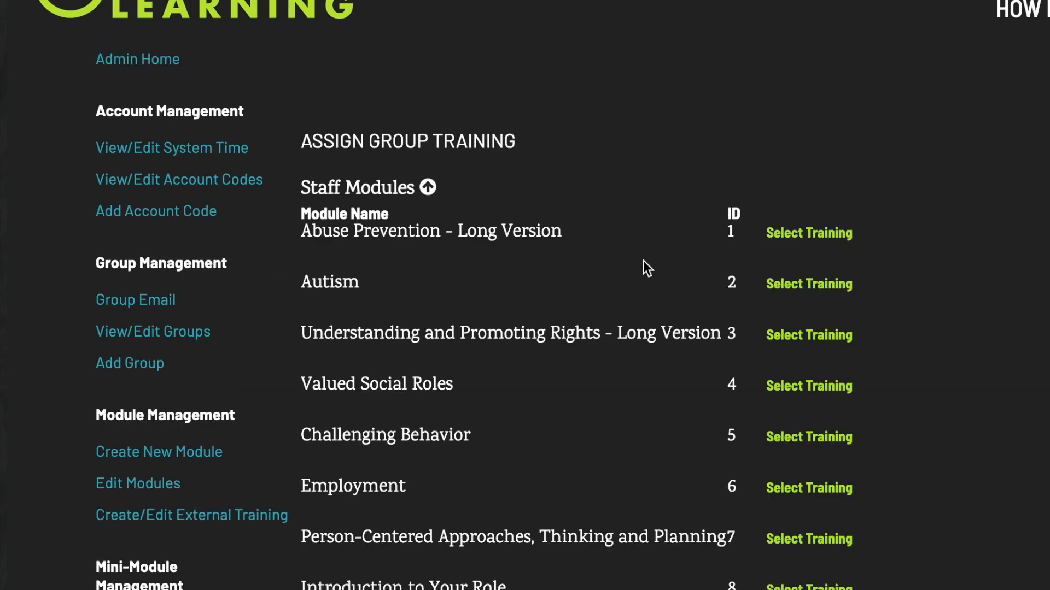
{"action": "left_click", "coordinate": [808, 284]}
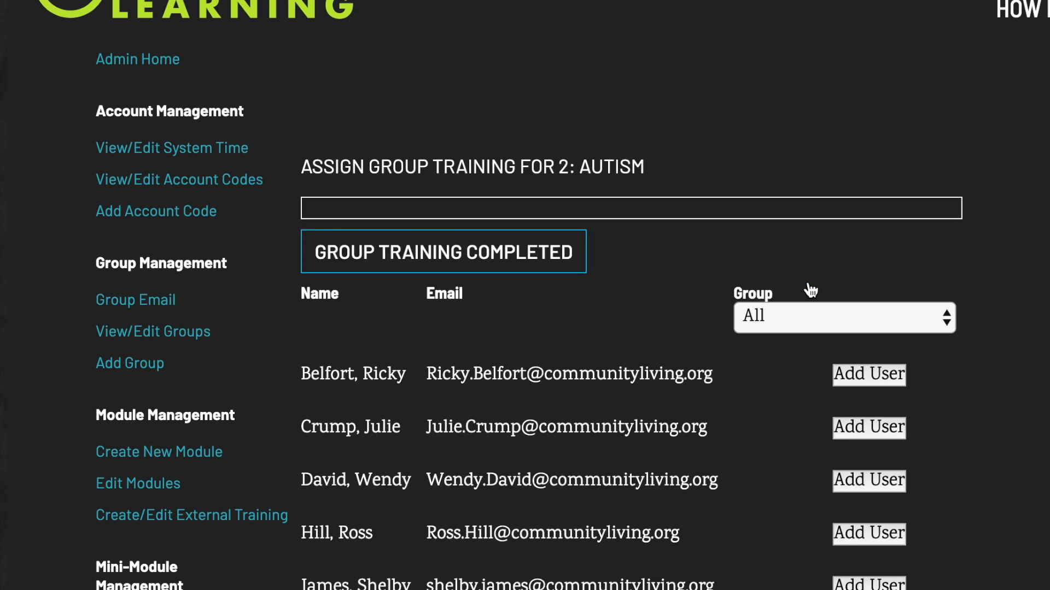
{"action": "left_click", "coordinate": [861, 376]}
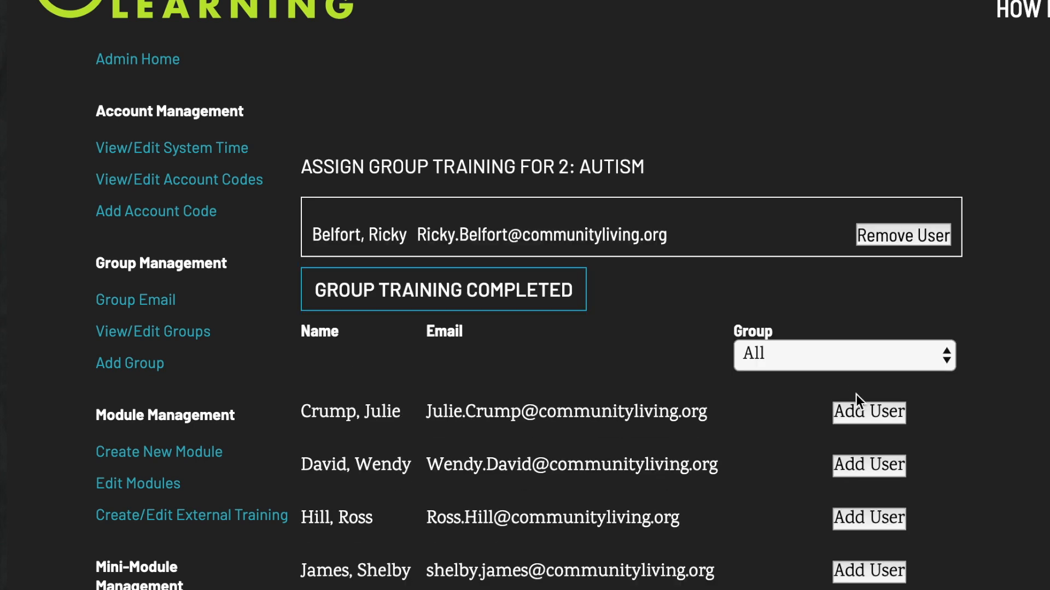
{"action": "left_click", "coordinate": [860, 419]}
{"action": "left_click", "coordinate": [863, 444]}
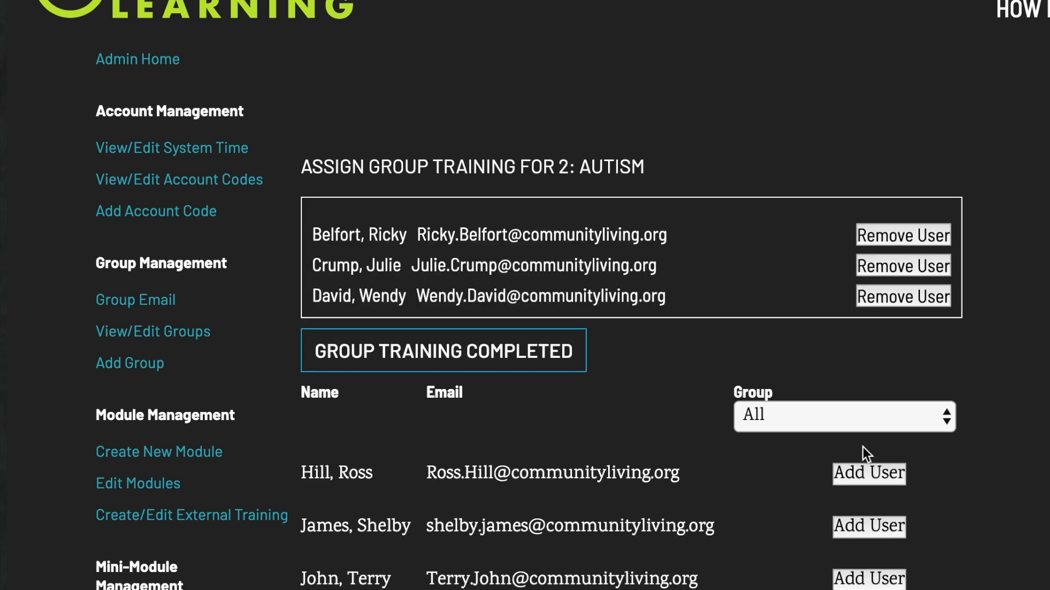
{"action": "left_click", "coordinate": [495, 350]}
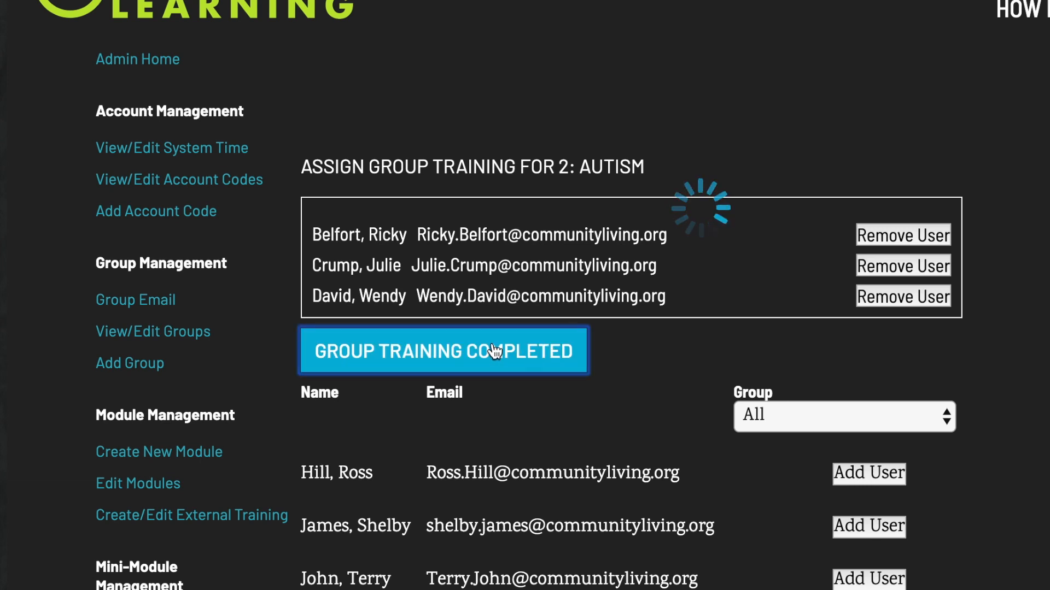
{"action": "scroll", "coordinate": [495, 350], "scroll_direction": "down", "scroll_amount": 10}
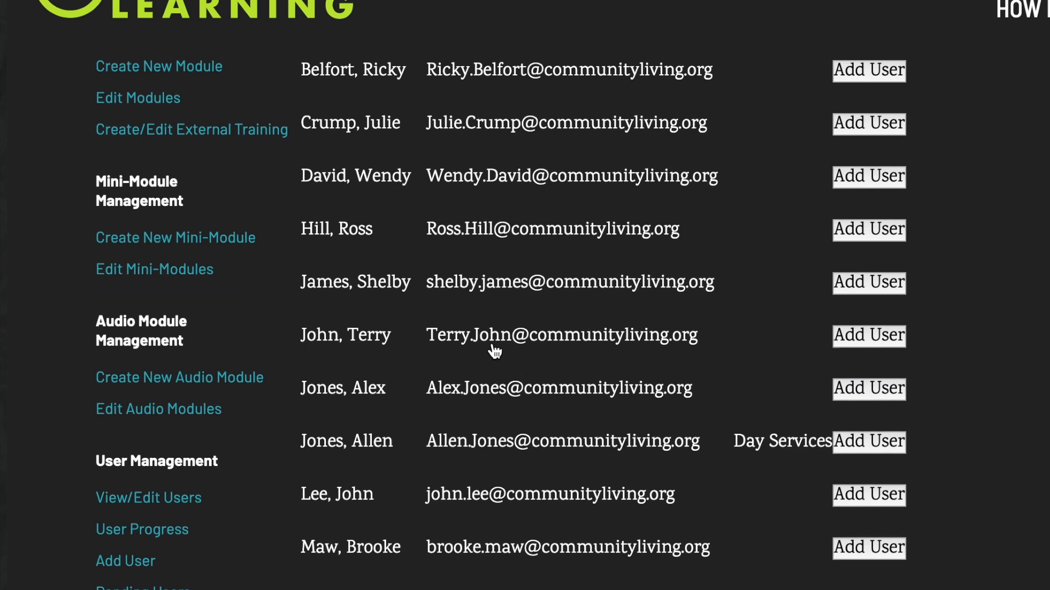
Open the first user's record and expand the completed Staff Modules to find Autism.
{"action": "left_click", "coordinate": [142, 356]}
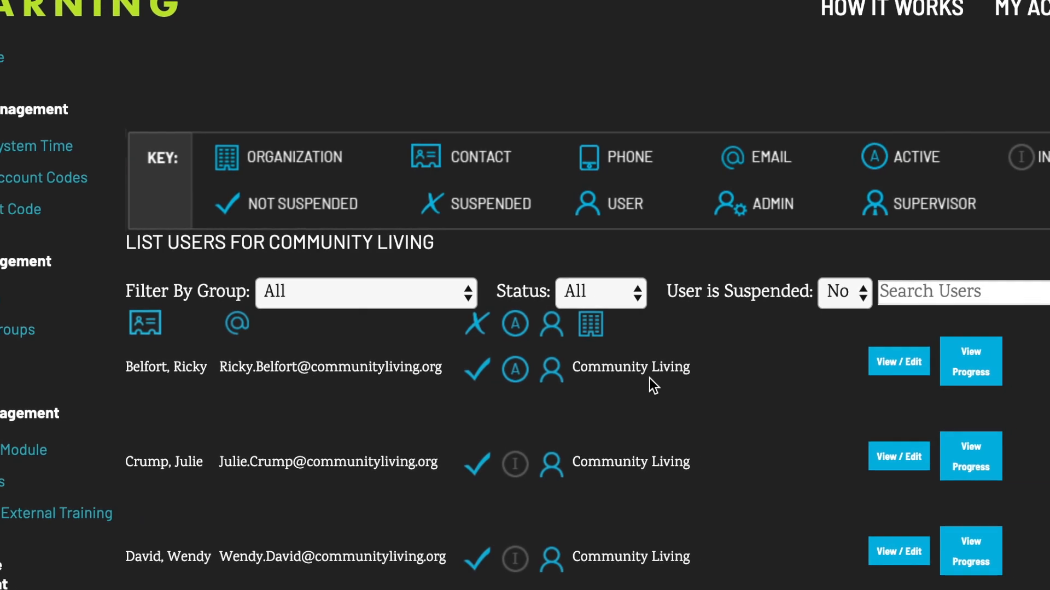
{"action": "left_click", "coordinate": [977, 364]}
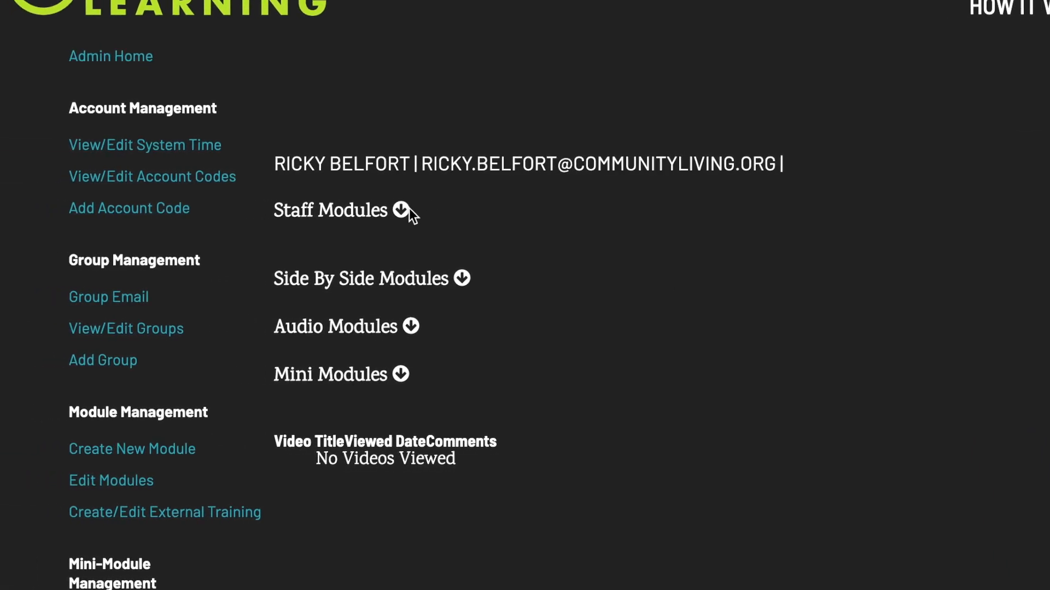
{"action": "left_click", "coordinate": [315, 211]}
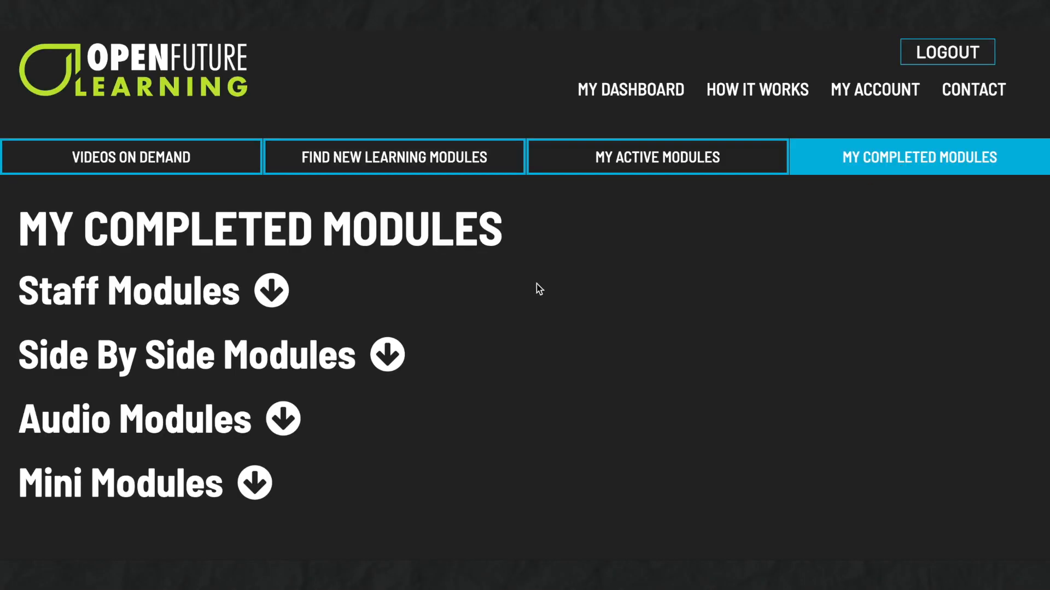
{"action": "left_click", "coordinate": [277, 297]}
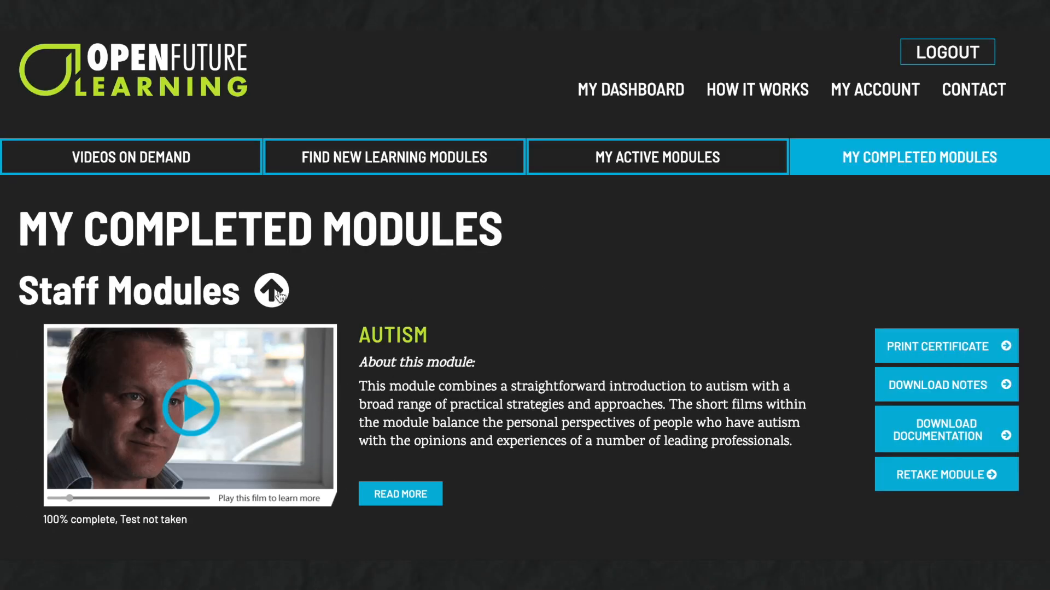